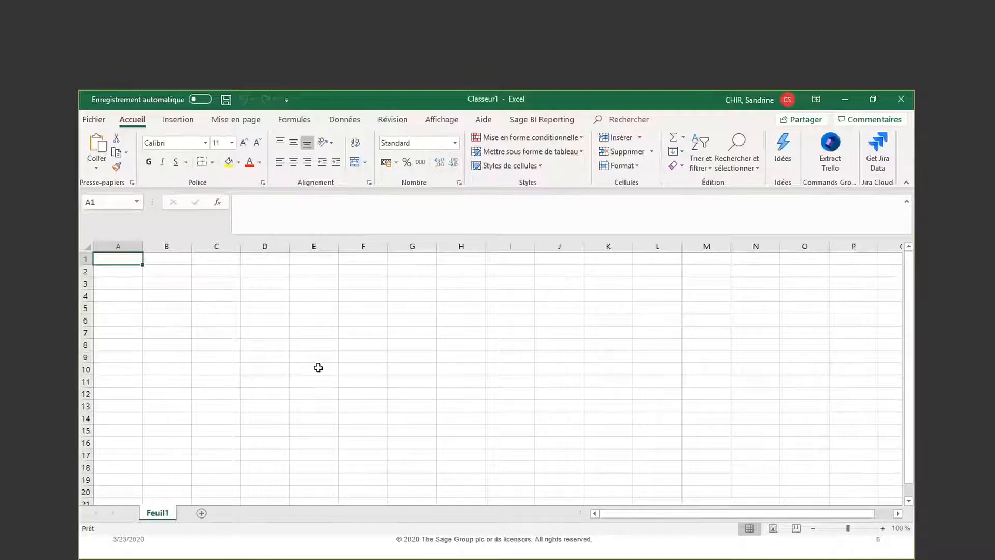
Open a Sage BI Reporting session on the SBR solution by entering the account password
click(527, 123)
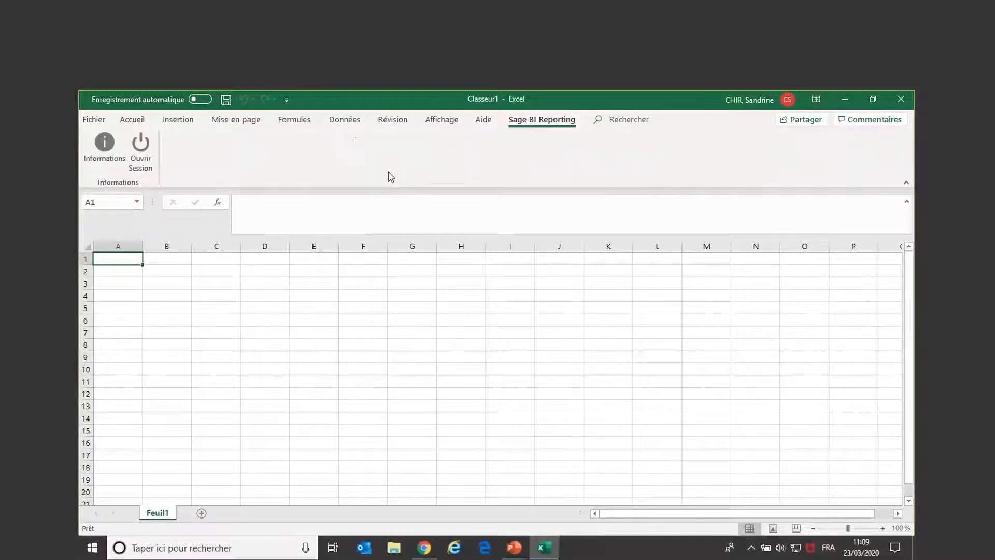
click(142, 164)
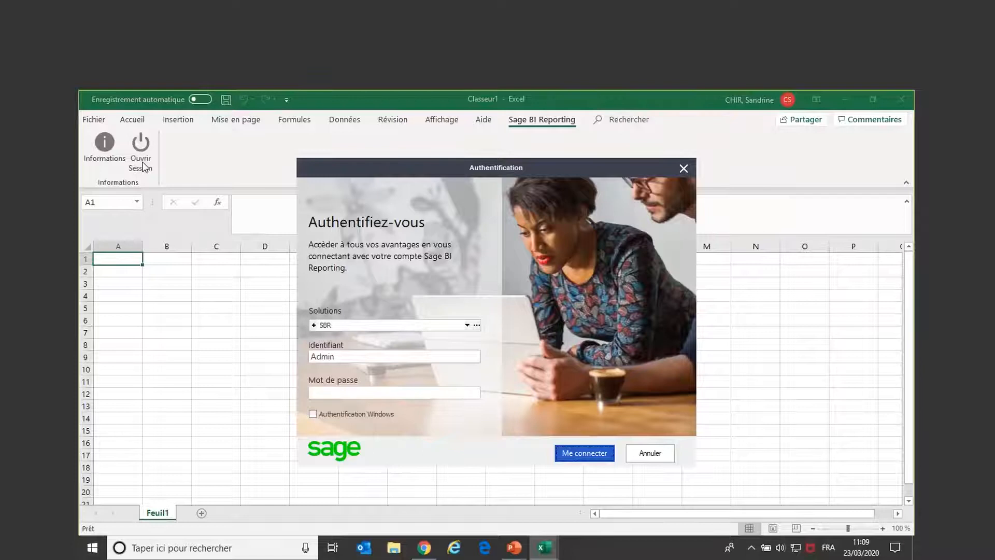
click(337, 394)
text(***********)
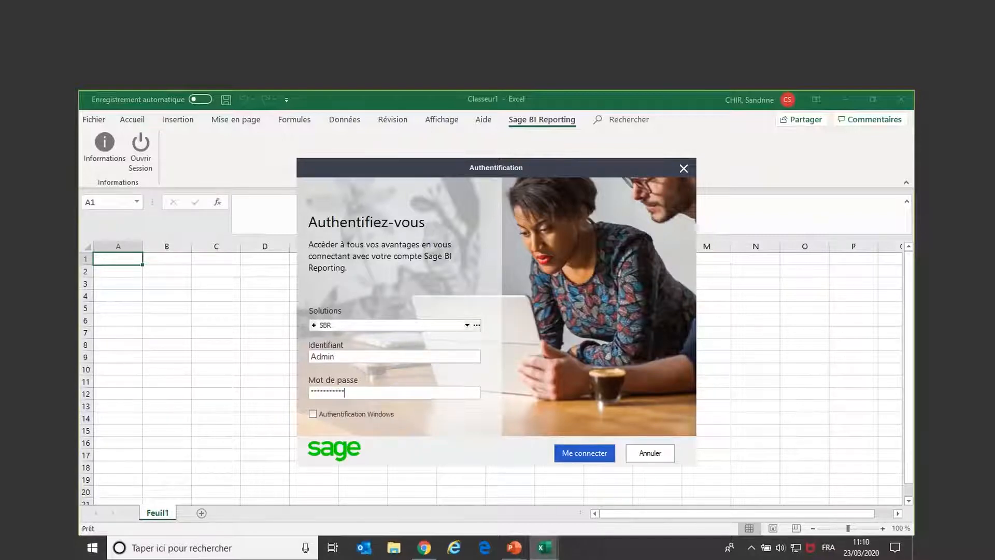
click(583, 452)
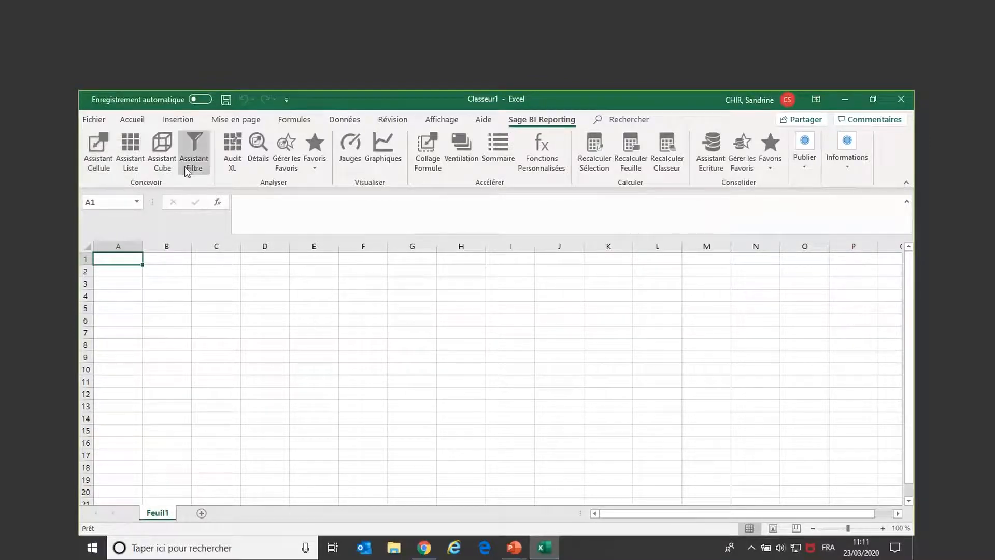
Start a list at cell C7 with Assistant Liste, using the Bulletins et Evènements model of Sage 100cloud Paie
click(203, 331)
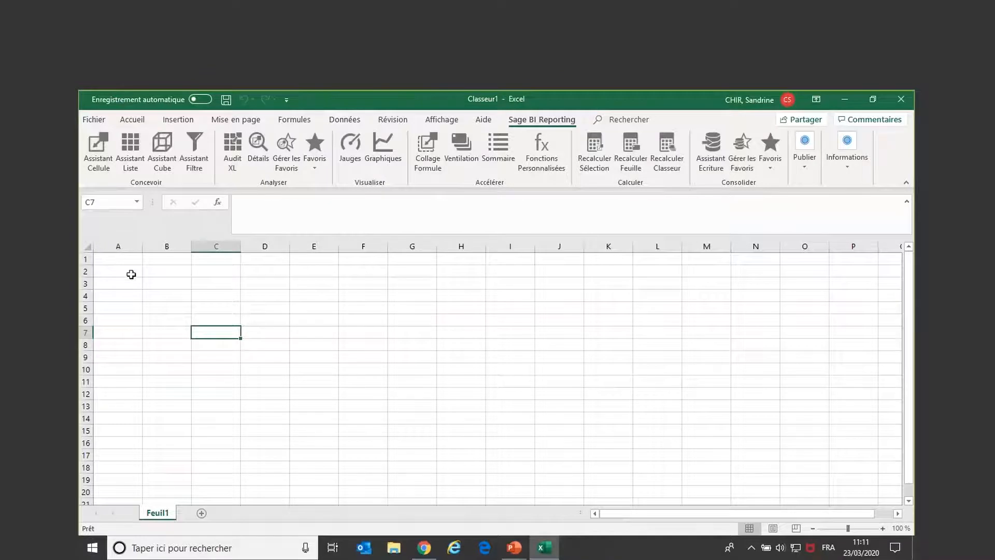
click(121, 159)
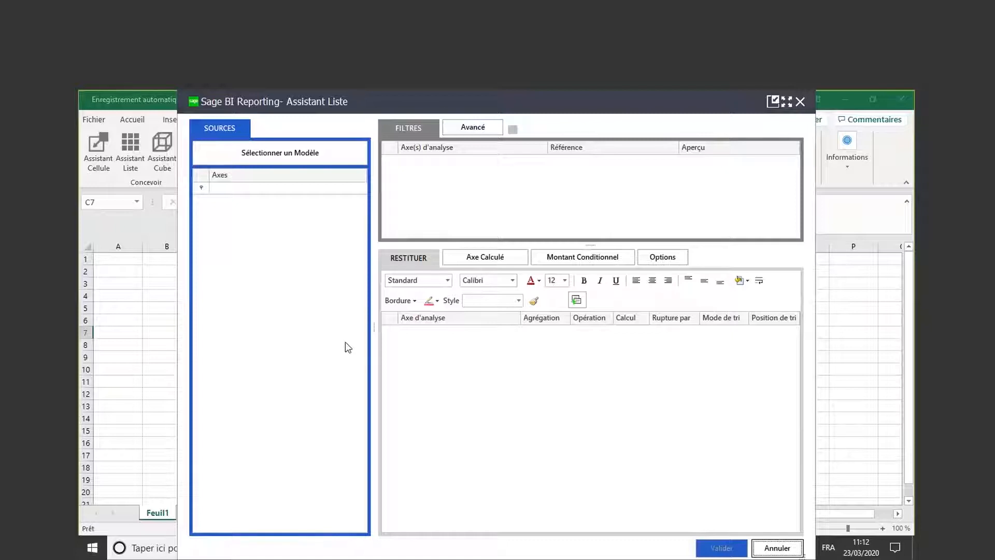
click(308, 149)
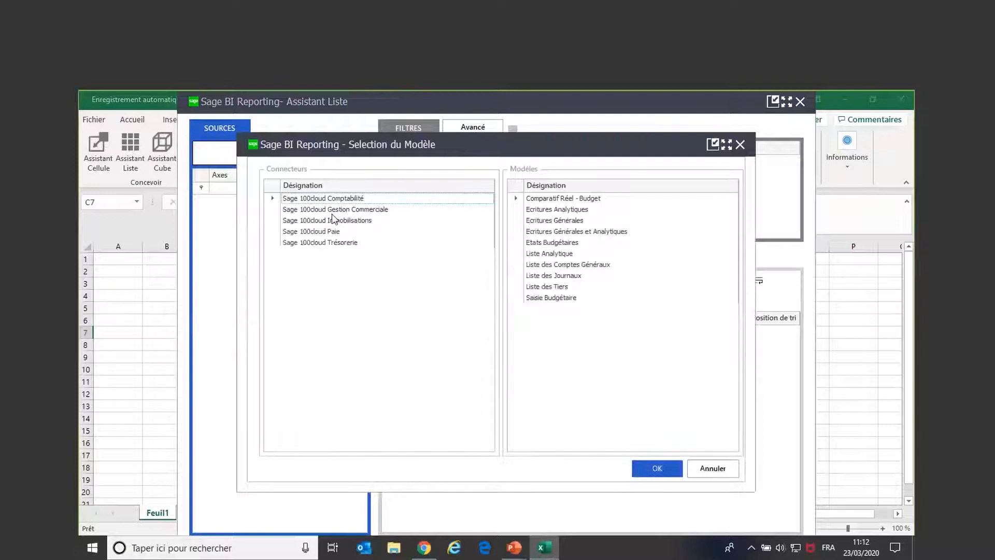
click(326, 231)
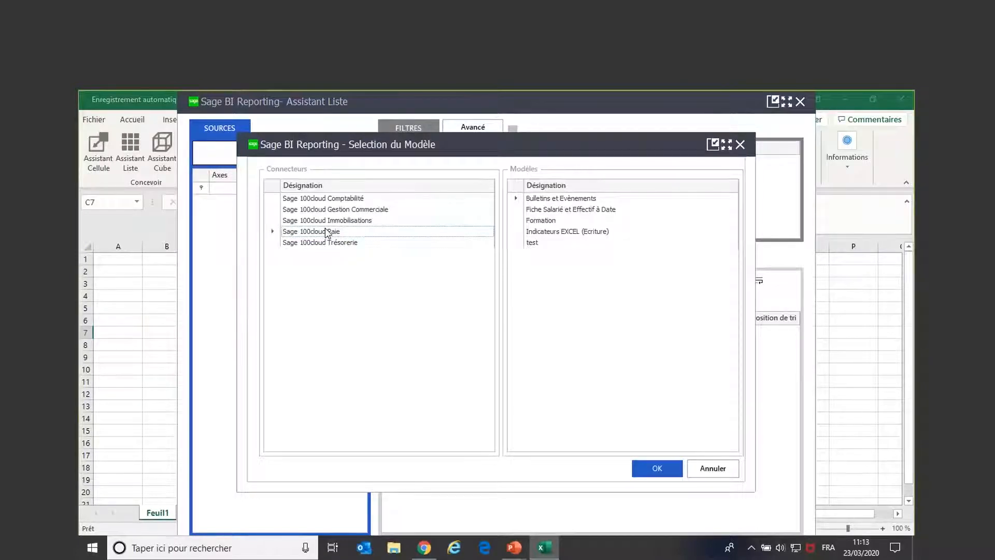
click(547, 200)
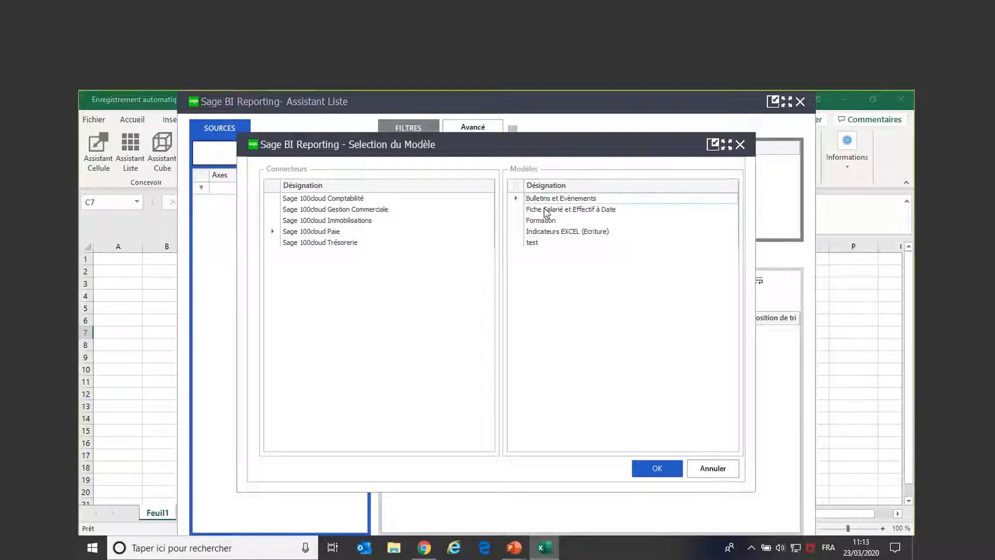
click(658, 467)
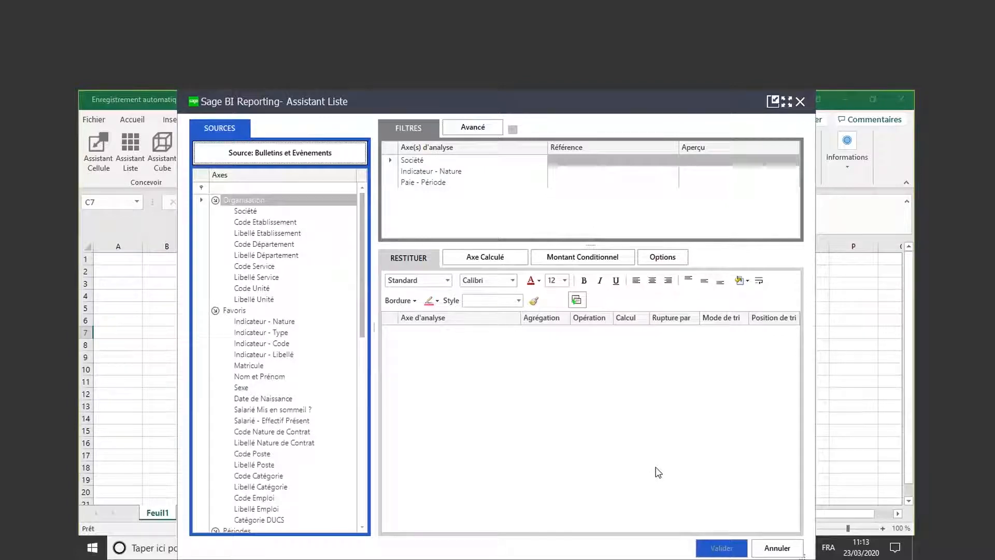
Switch the list's source to the Fiche Salarié et Effectif à Date model of Sage 100cloud Paie
click(257, 157)
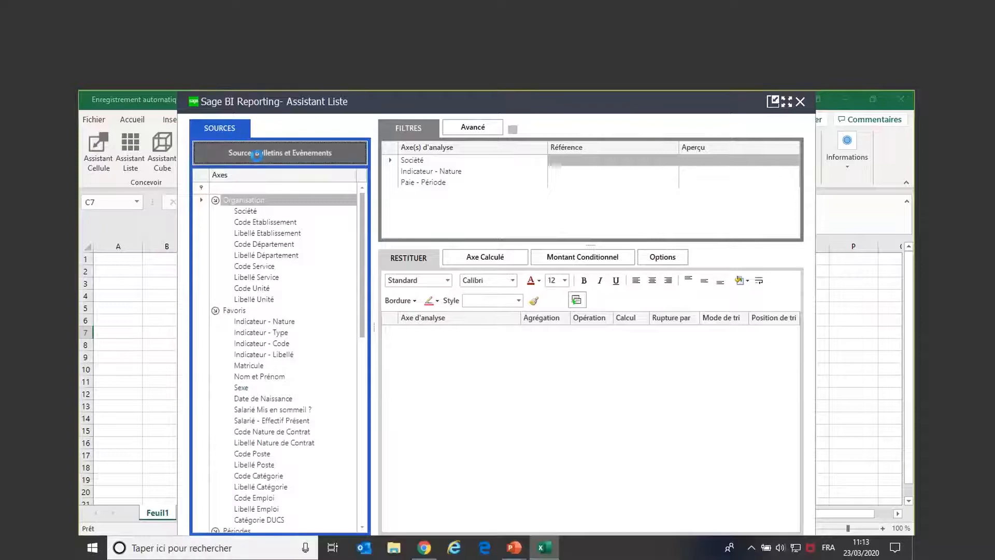
click(469, 350)
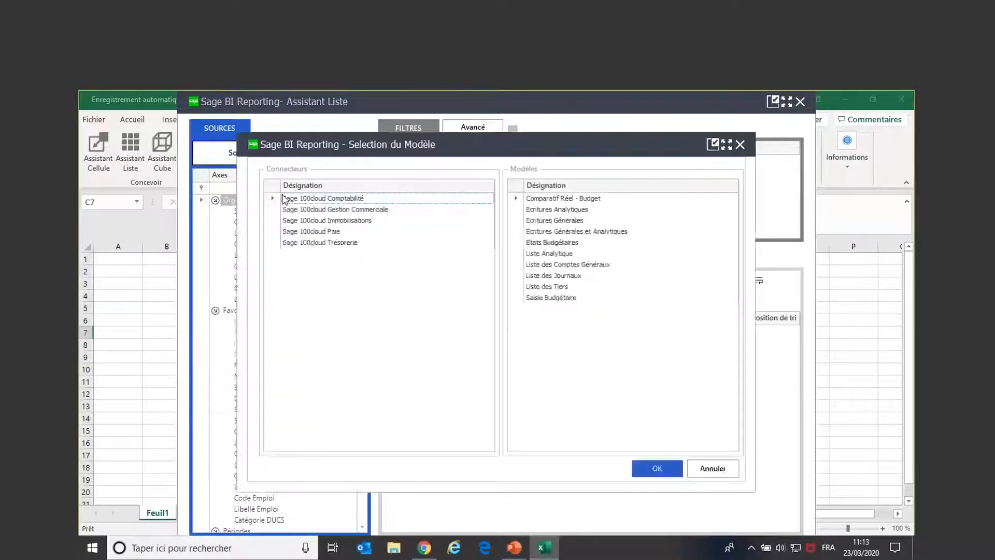
click(339, 234)
click(570, 212)
click(657, 468)
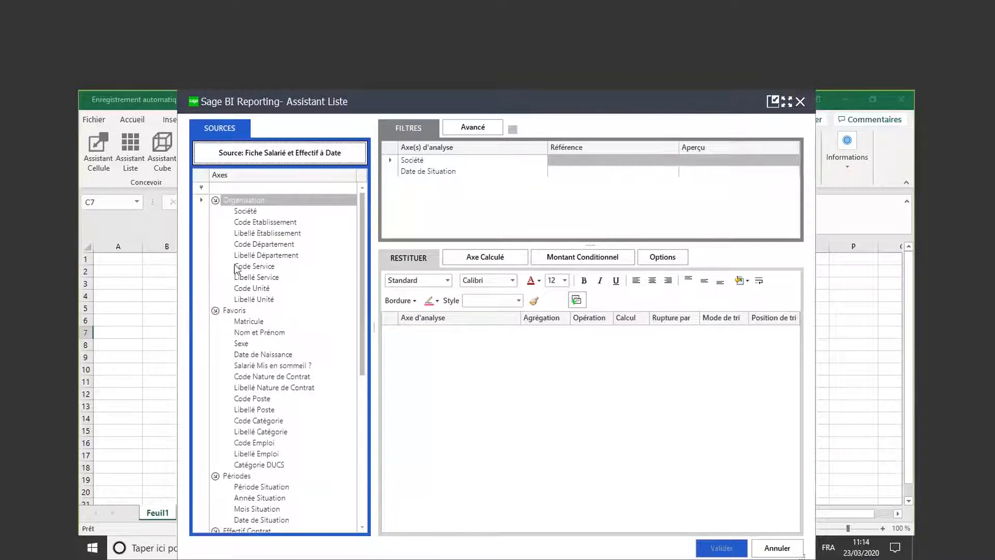
Add Libellé Département, Libellé Service and Présents as the list's output columns and generate it in the sheet
click(235, 311)
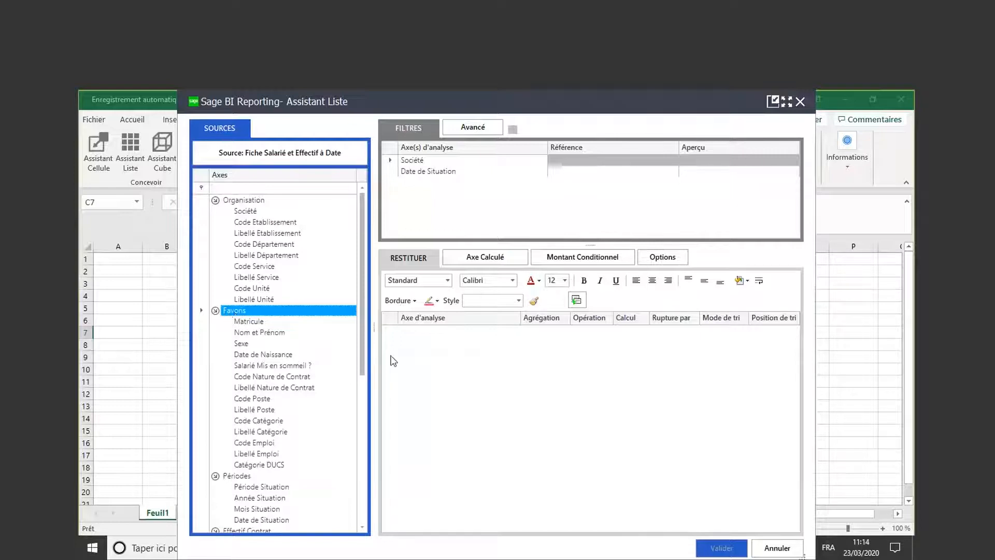
scroll(366, 388, down, 1)
scroll(366, 387, down, 2)
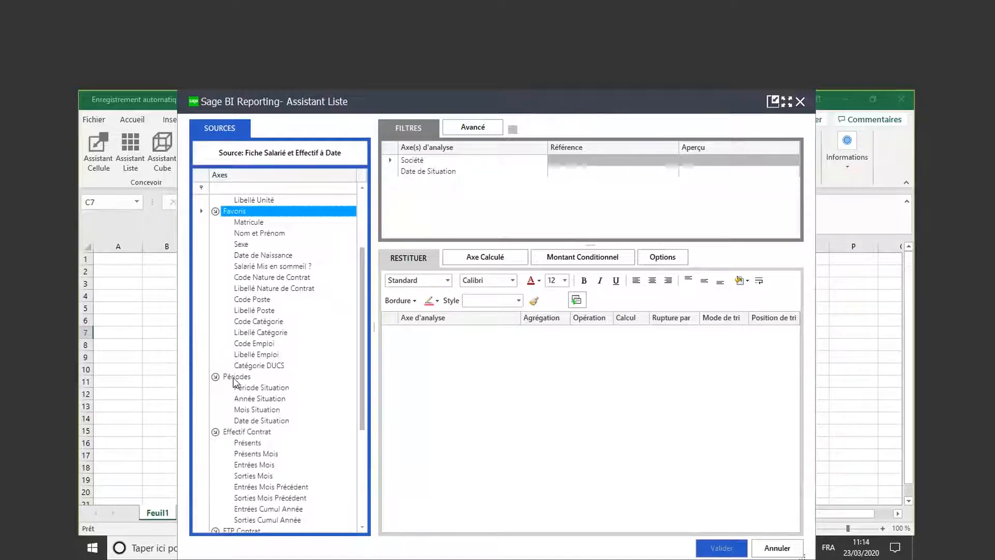
drag(362, 393, 376, 469)
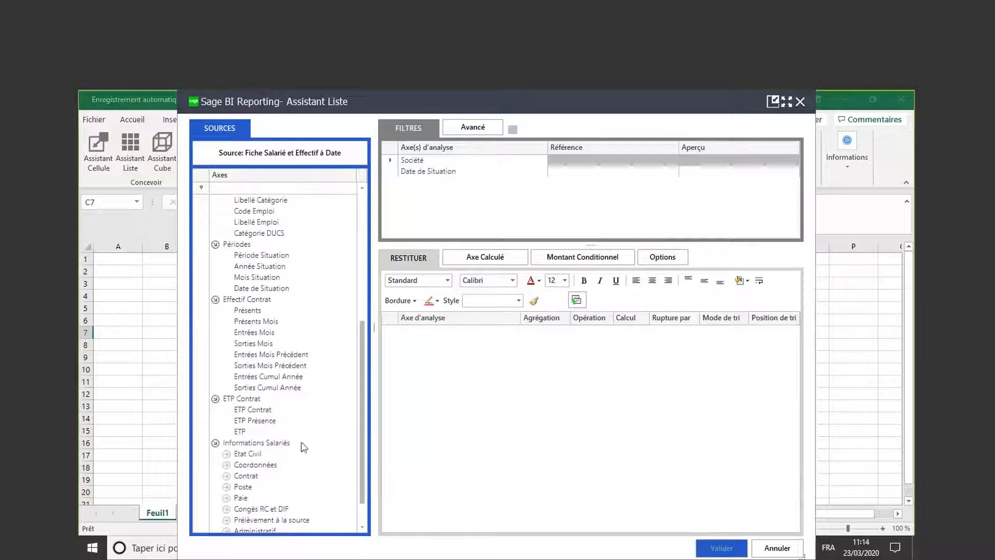
drag(362, 373, 369, 230)
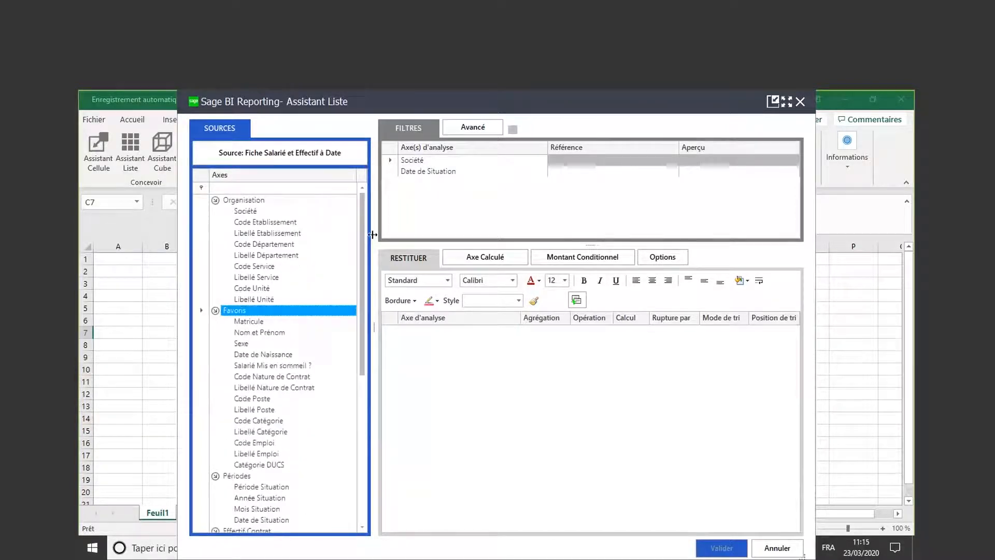
drag(265, 255, 429, 362)
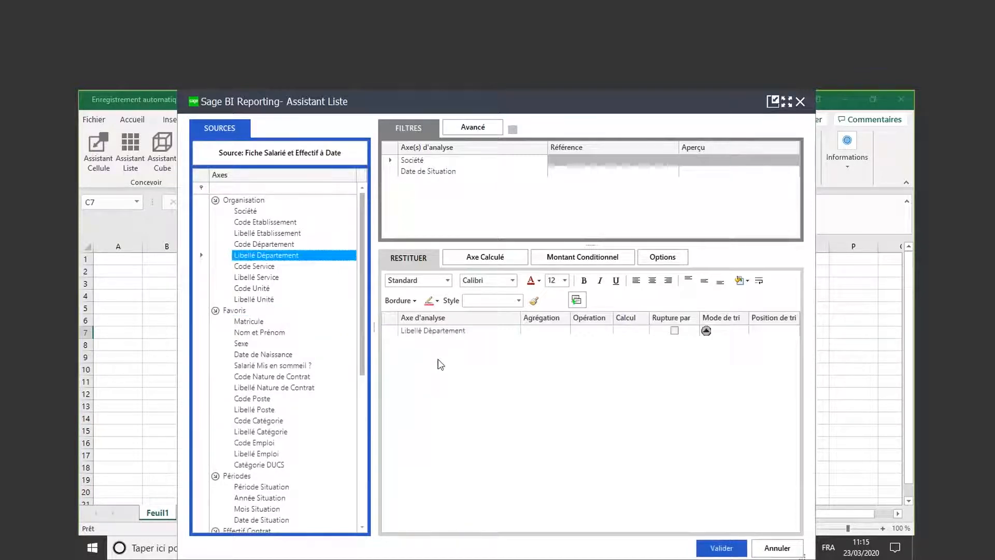
click(257, 277)
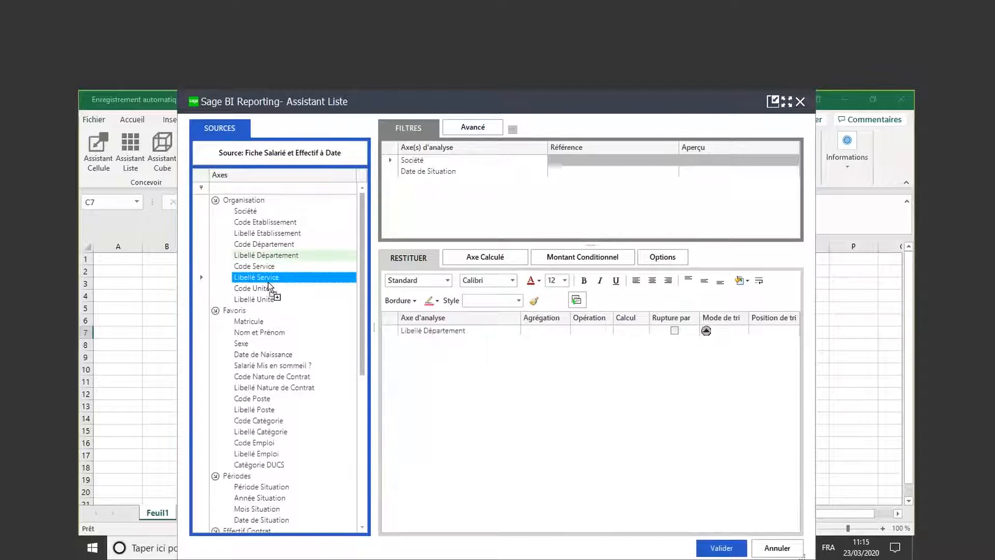
drag(414, 355, 361, 429)
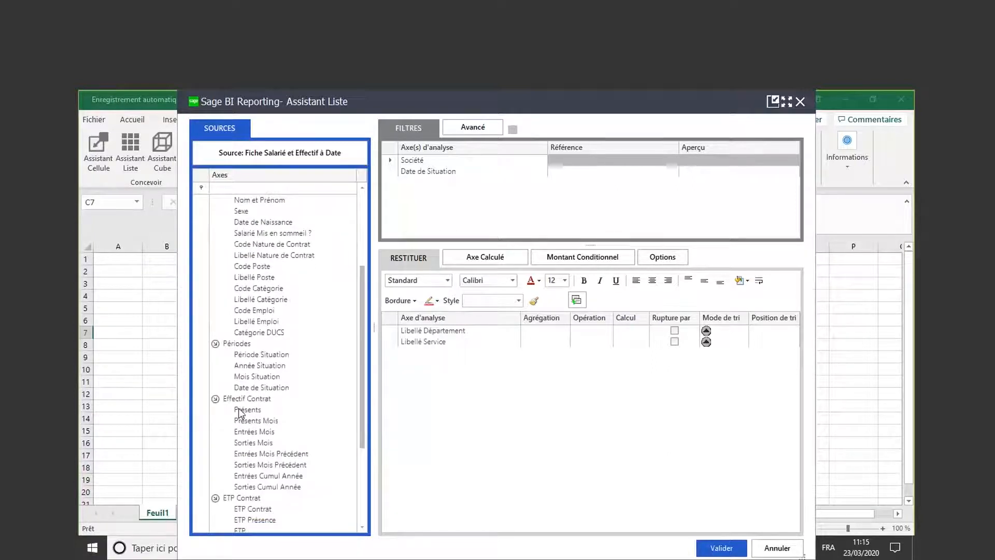
click(248, 410)
drag(252, 416, 451, 365)
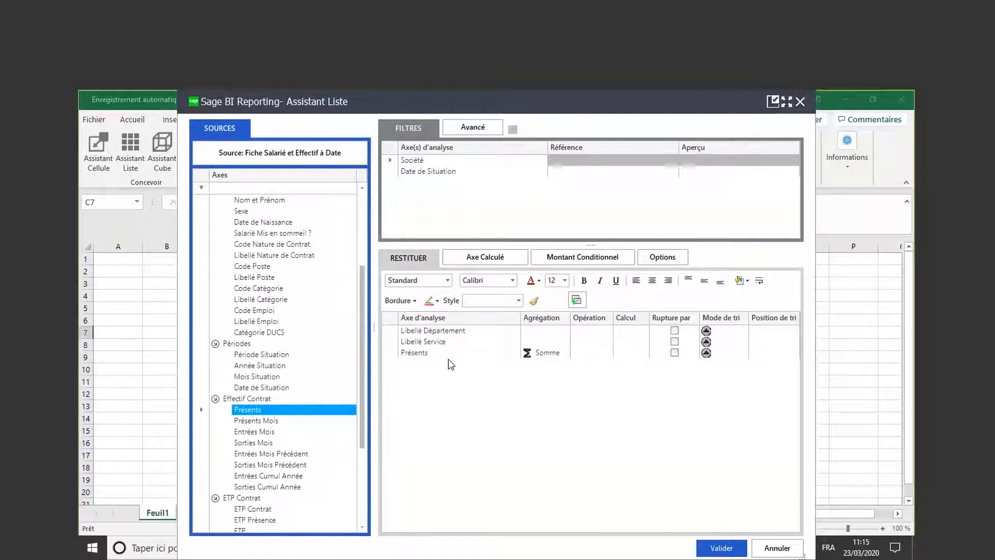
click(722, 547)
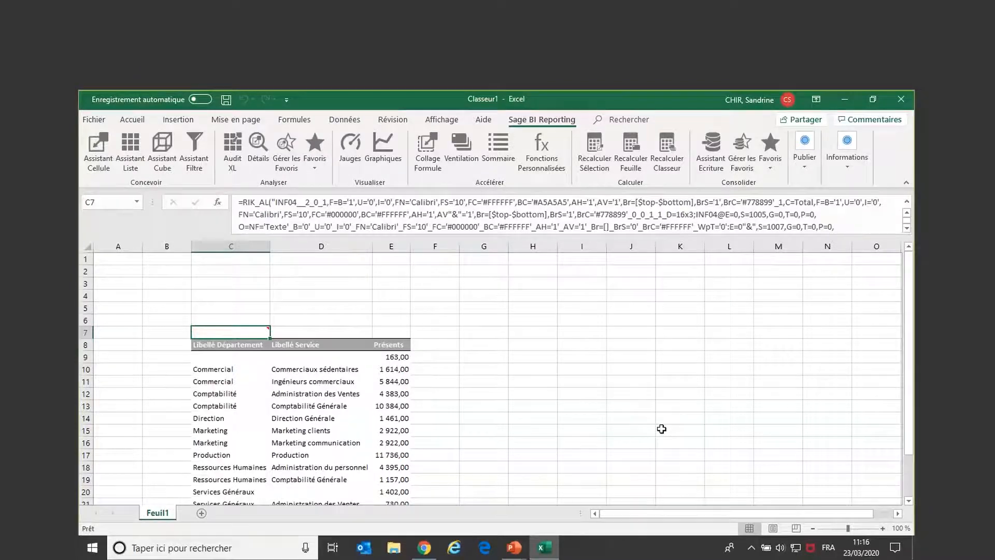
Enter the filter labels société, période and catégorie in cells A2 to A4
click(111, 271)
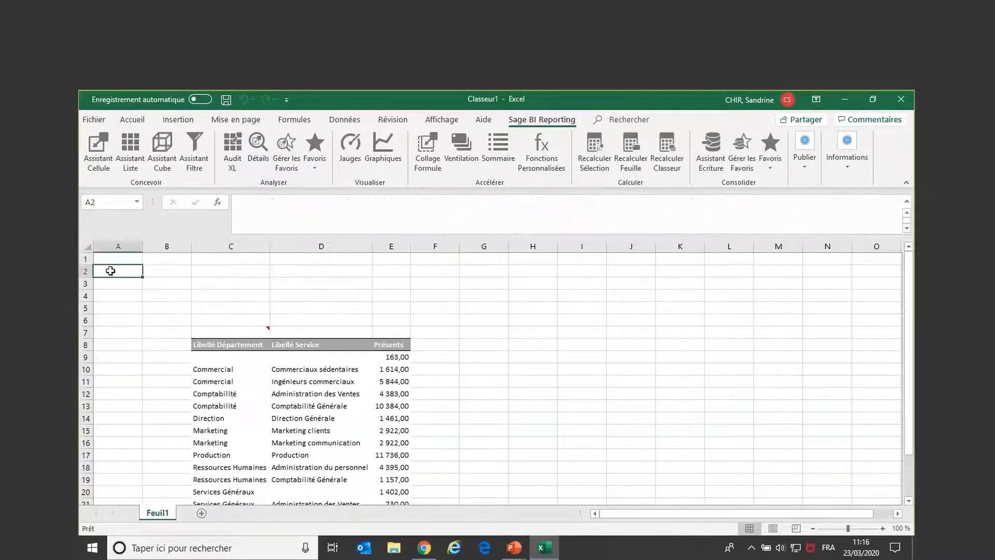
text(so)
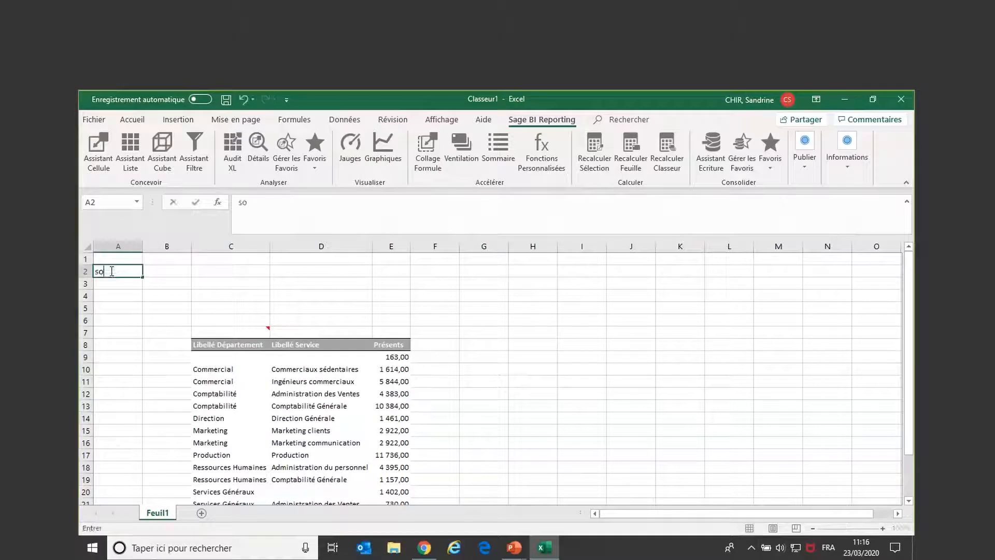
text(ciété)
key(Return)
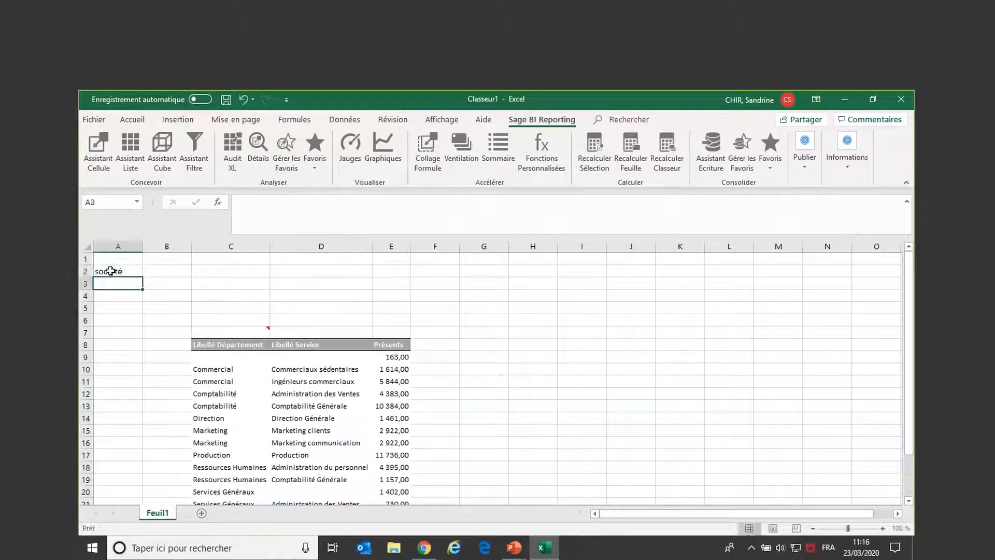
text(pé)
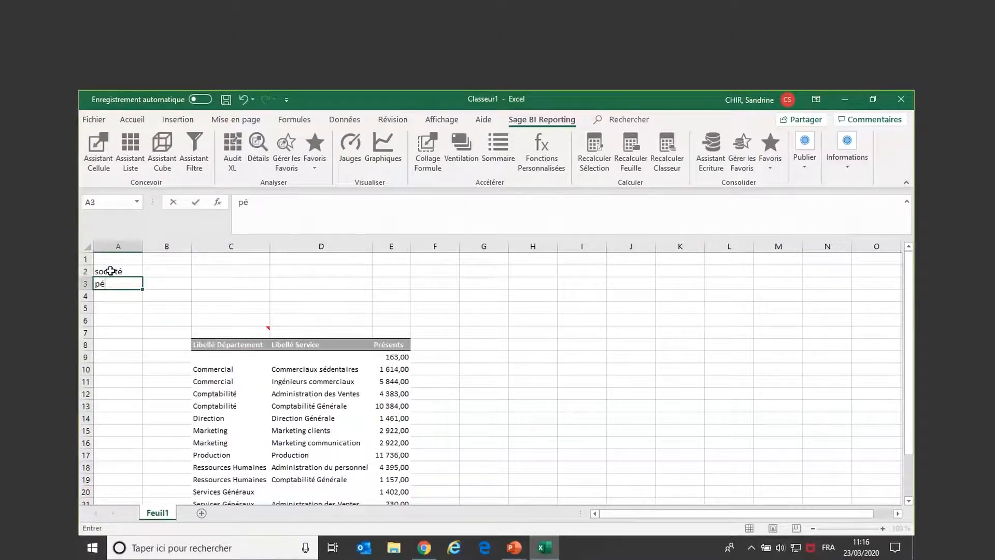
text(riode)
key(Return)
text(catégorie)
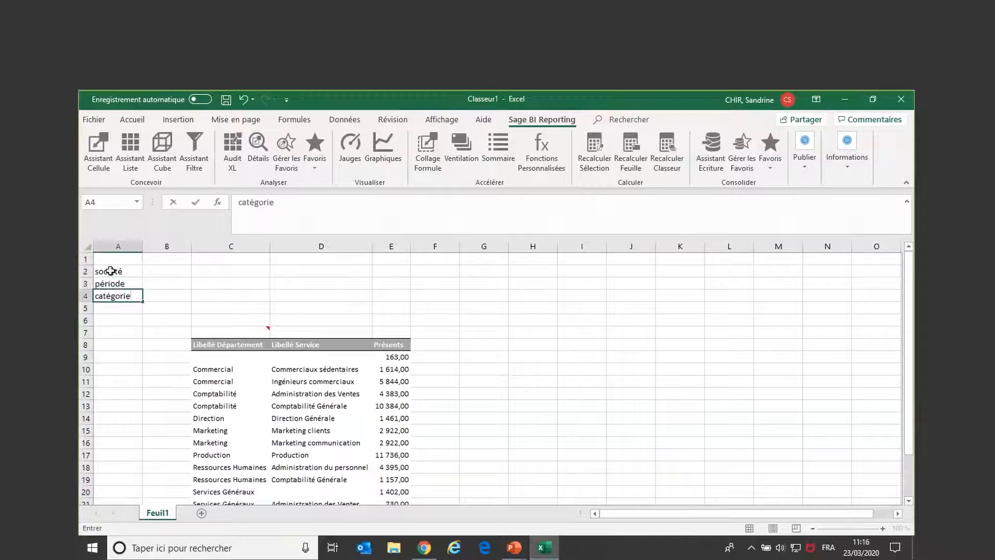
Reopen the list in cell C7 for editing and add a Société filter that references cell $B$2
double_click(232, 330)
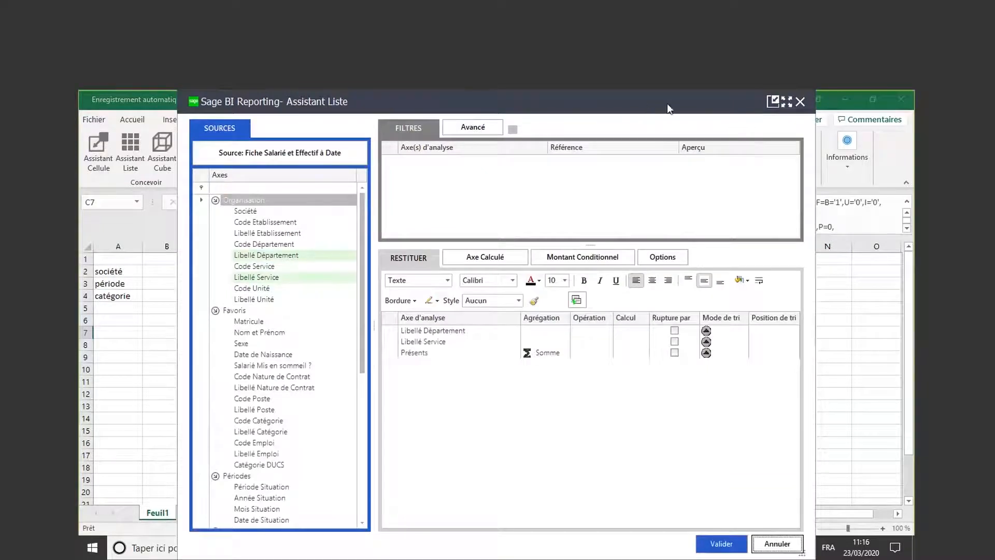
drag(667, 104, 692, 104)
click(301, 211)
drag(301, 212, 573, 160)
click(586, 160)
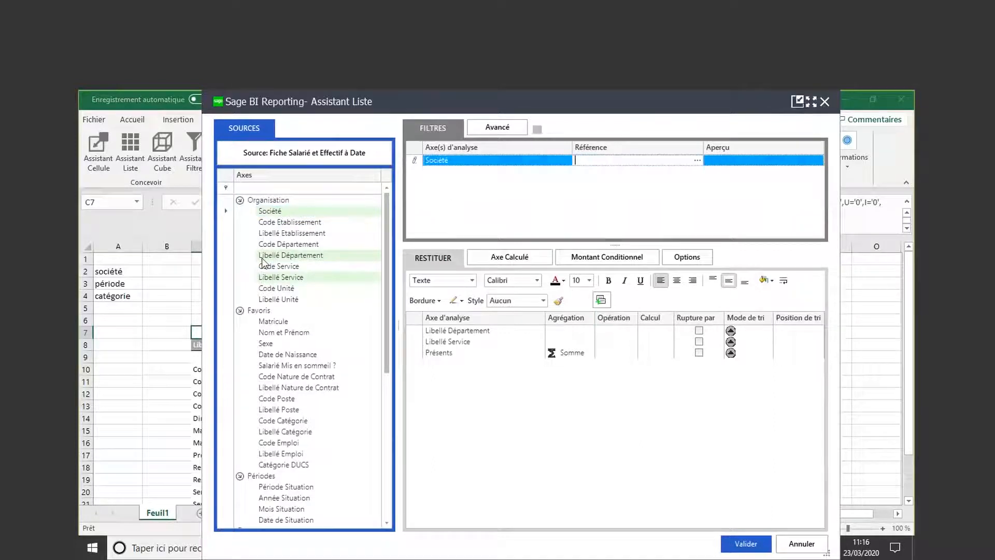
click(169, 270)
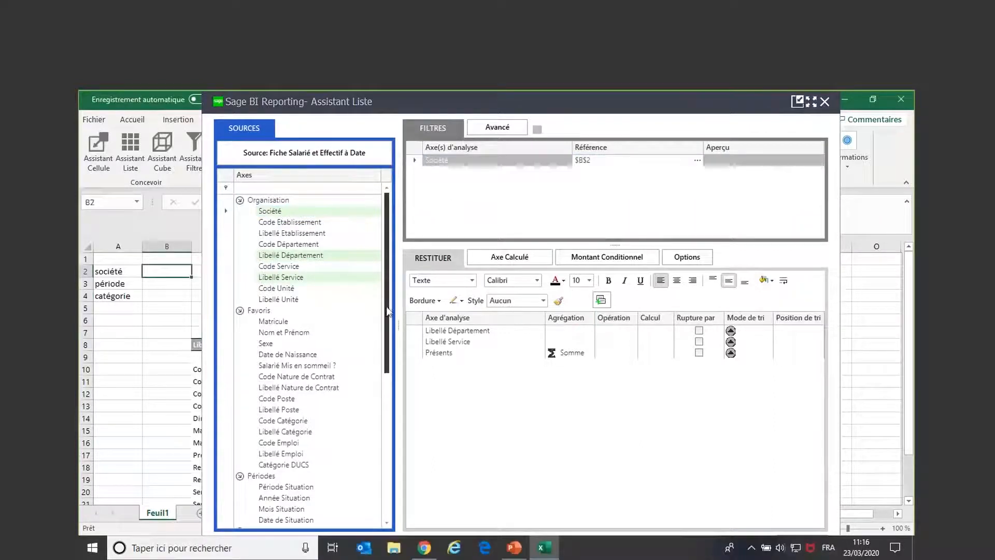
Add a Période Situation filter referencing $B$3 and a Libellé Catégorie filter referencing $B$4
scroll(348, 406, down, 3)
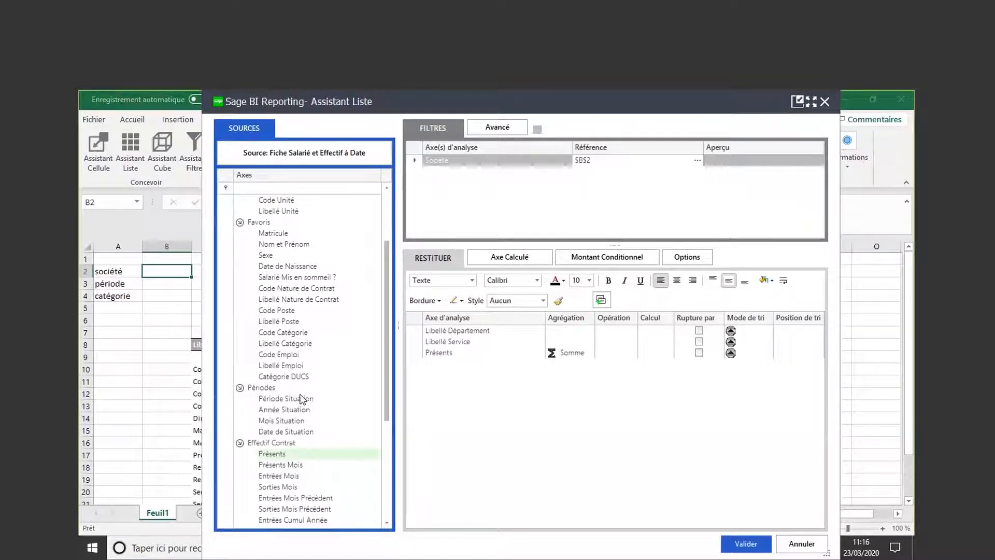
drag(303, 398, 597, 178)
click(159, 284)
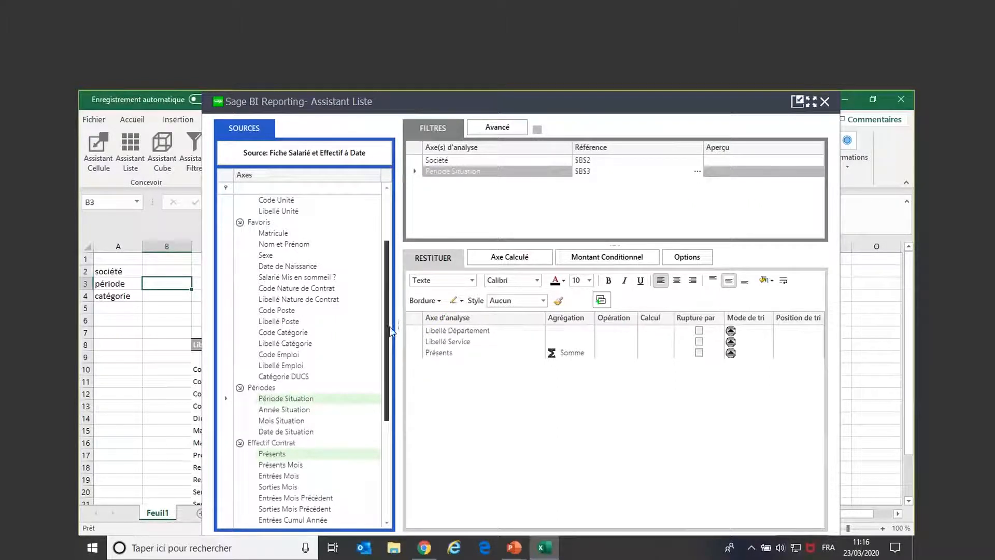
drag(390, 326, 391, 289)
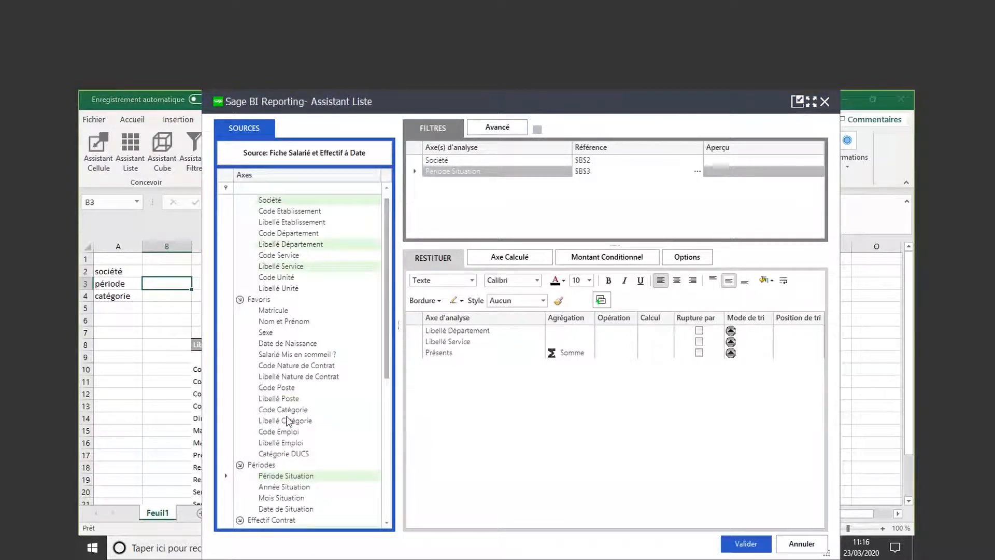
drag(290, 420, 472, 195)
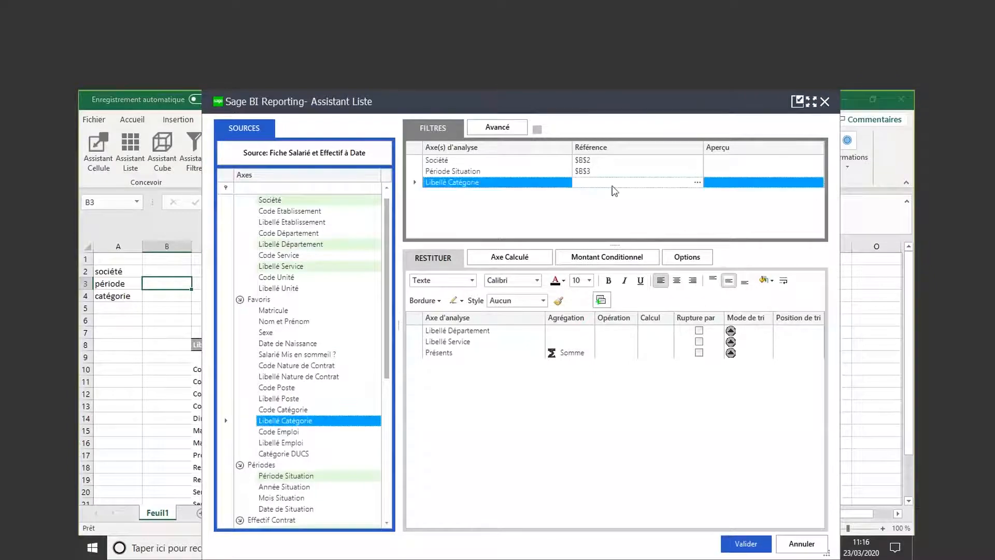
click(168, 300)
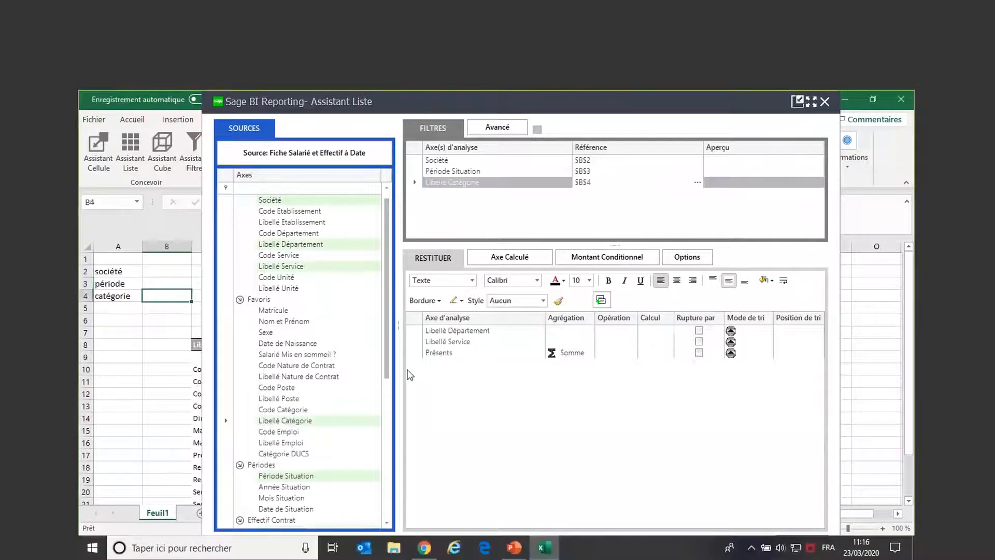
Validate the list with its new filters and choose Formation as the company value in cell B2
click(746, 544)
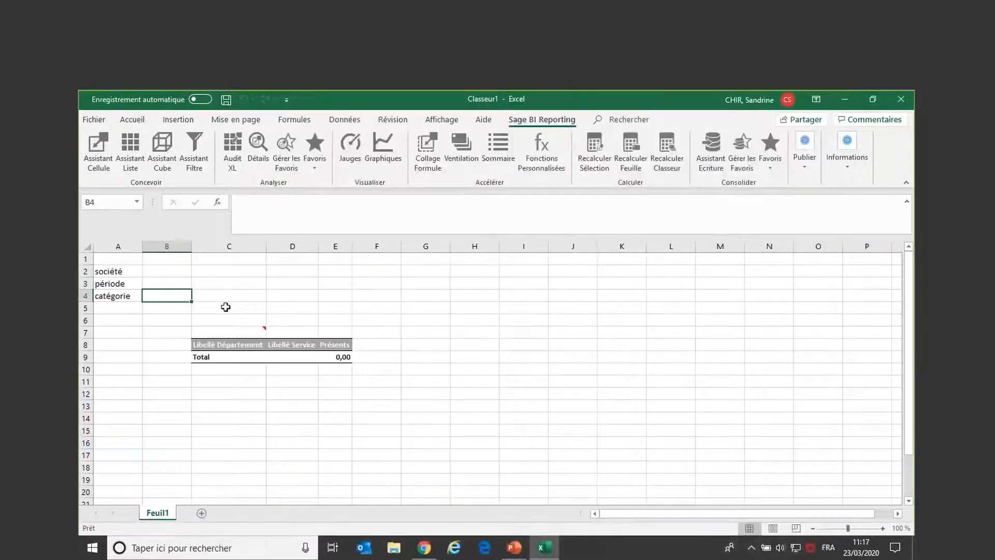
click(163, 272)
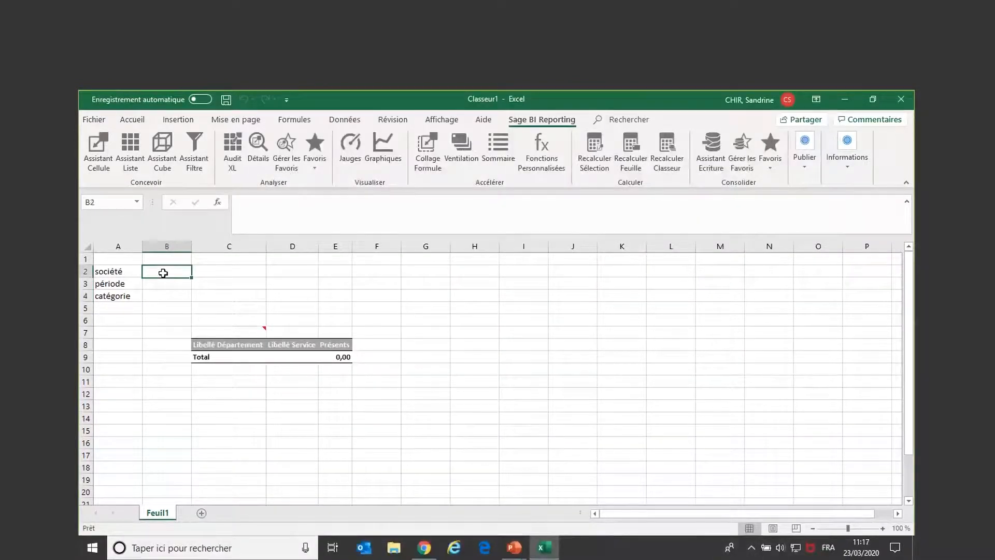
double_click(163, 273)
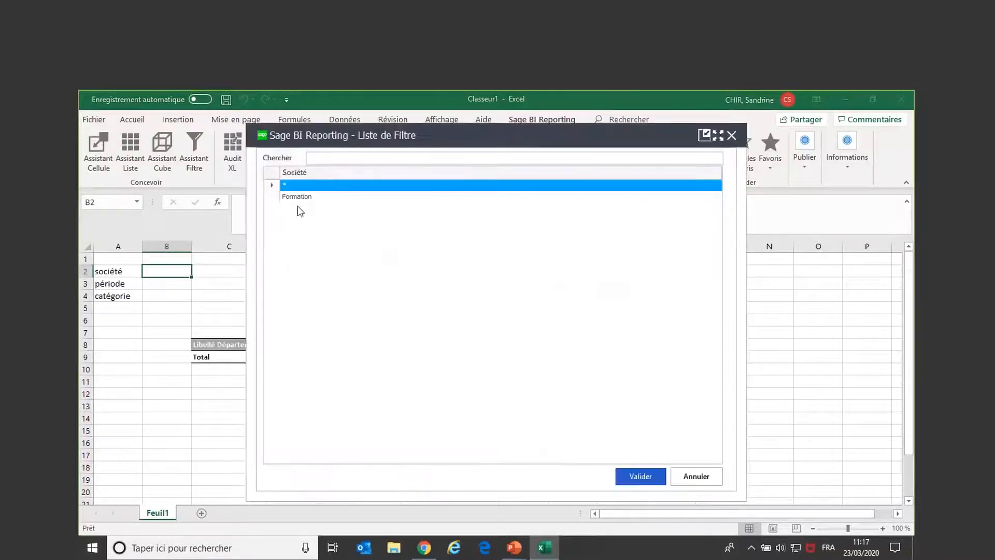
double_click(300, 197)
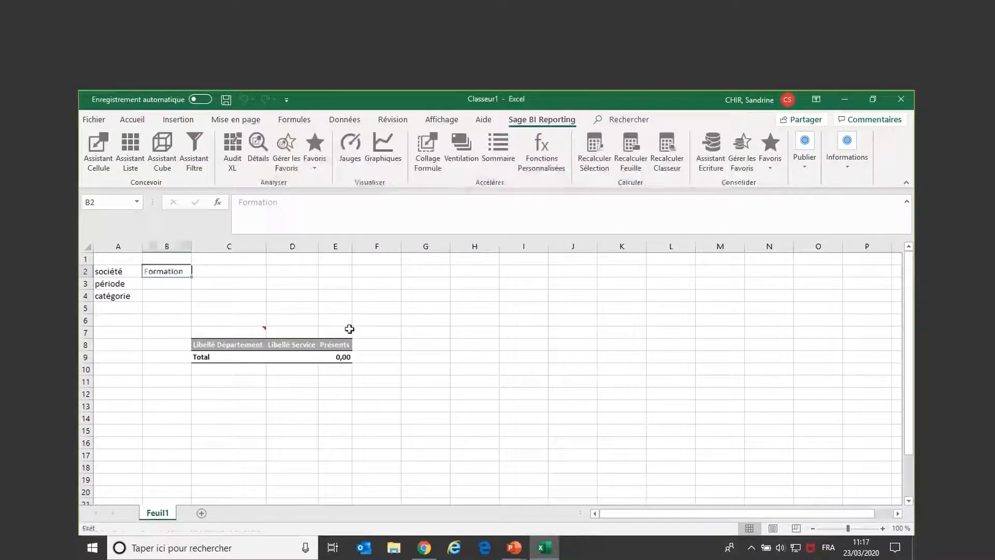
Choose 201912 from the Période Situation values as the period filter in cell B3
click(162, 283)
double_click(163, 283)
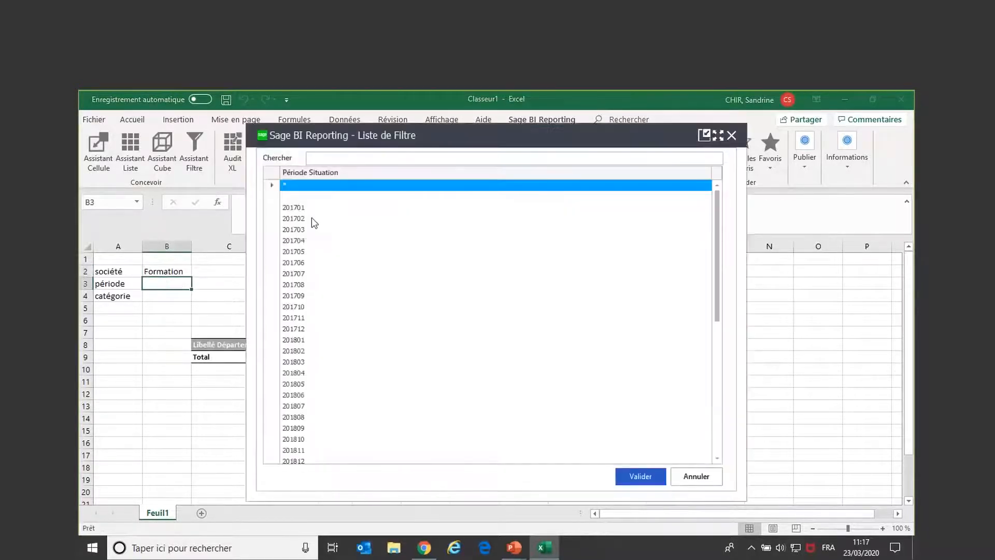
drag(717, 311, 721, 455)
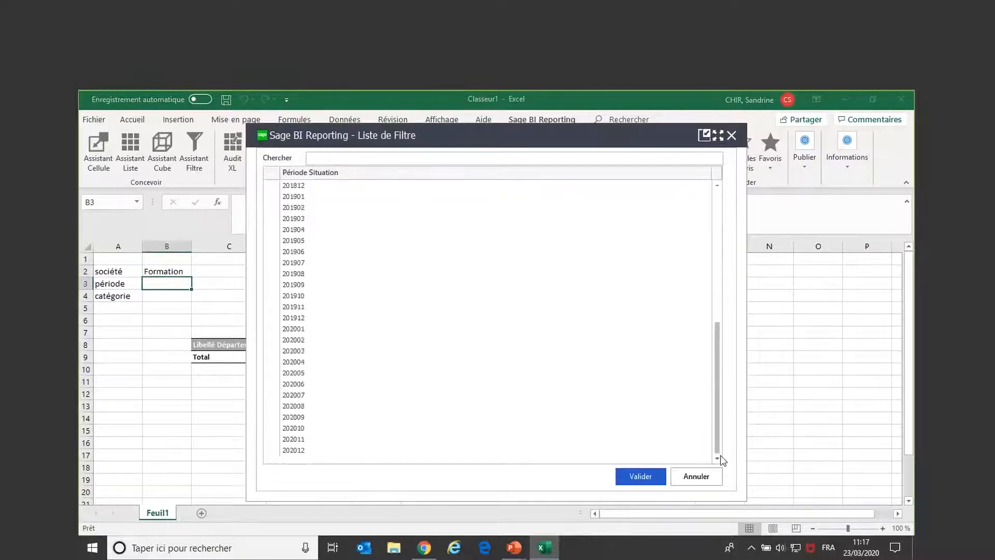
click(294, 318)
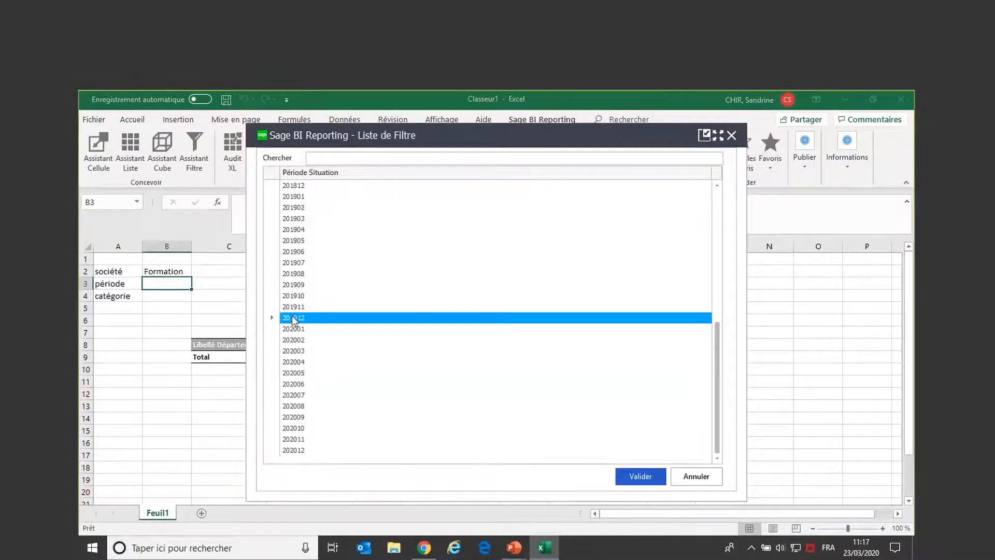
double_click(294, 318)
Enter * as the category filter in cell B4 and look through the refreshed list down to its total
click(161, 295)
text(*)
key(Return)
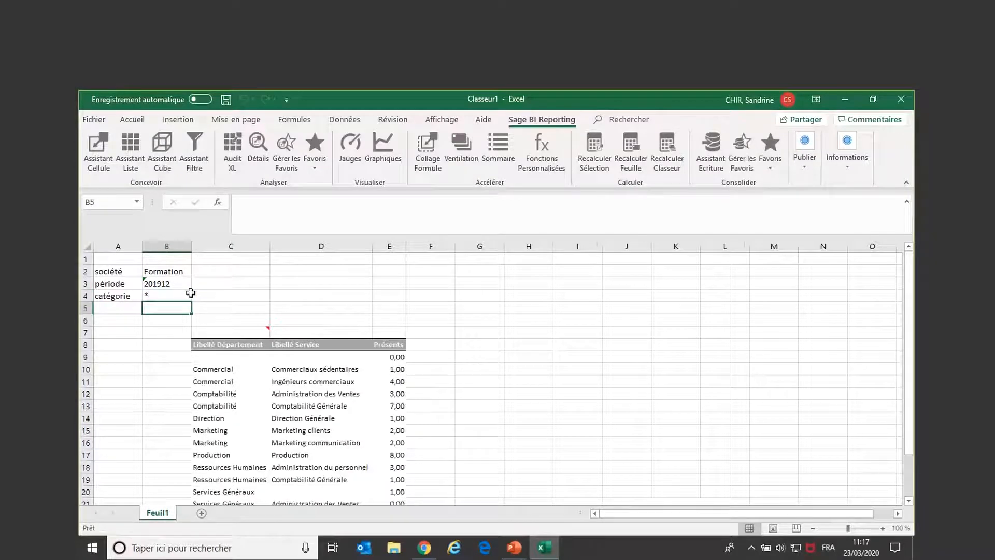
scroll(417, 363, down, 1)
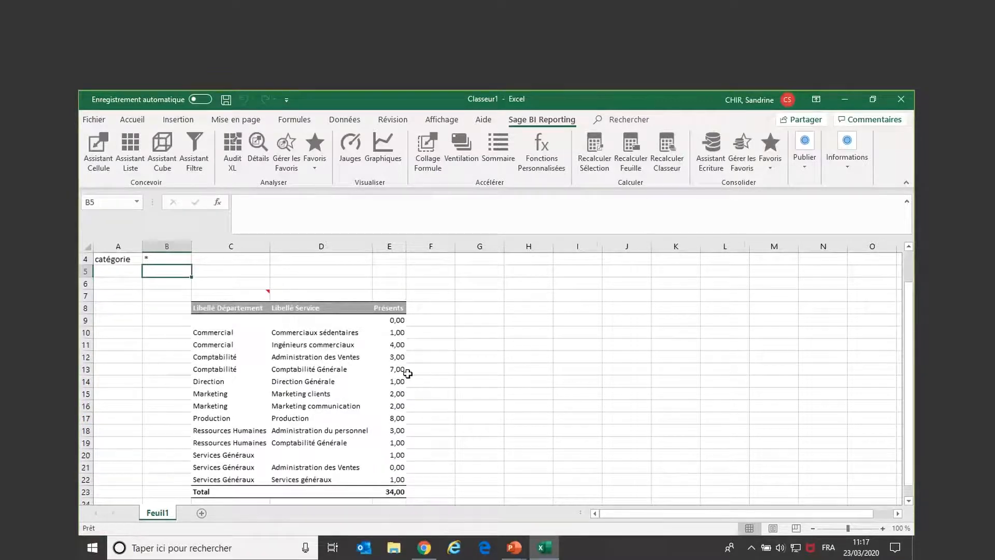
scroll(304, 303, up, 1)
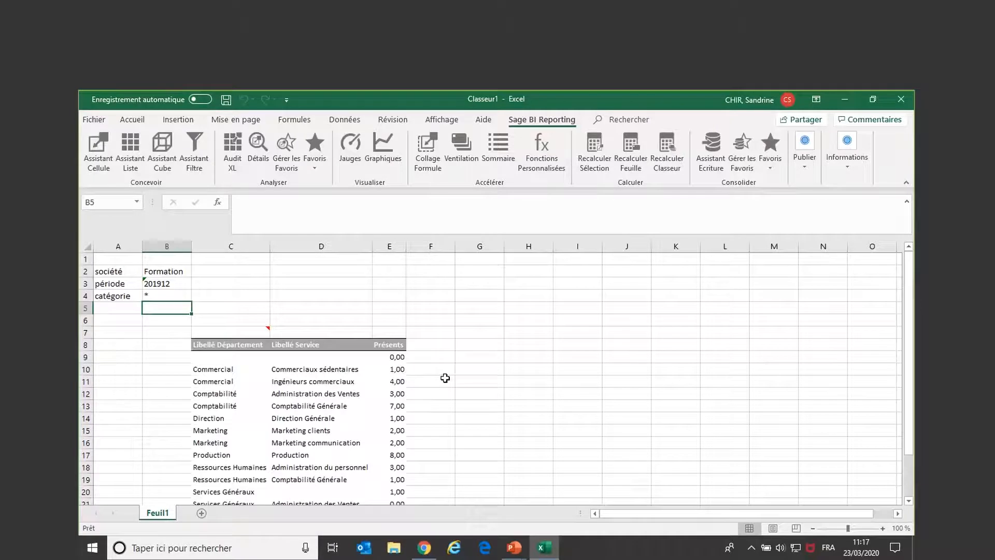
Reopen the list in cell C7 for editing and enable a break (Rupture) on Libellé Département
click(244, 333)
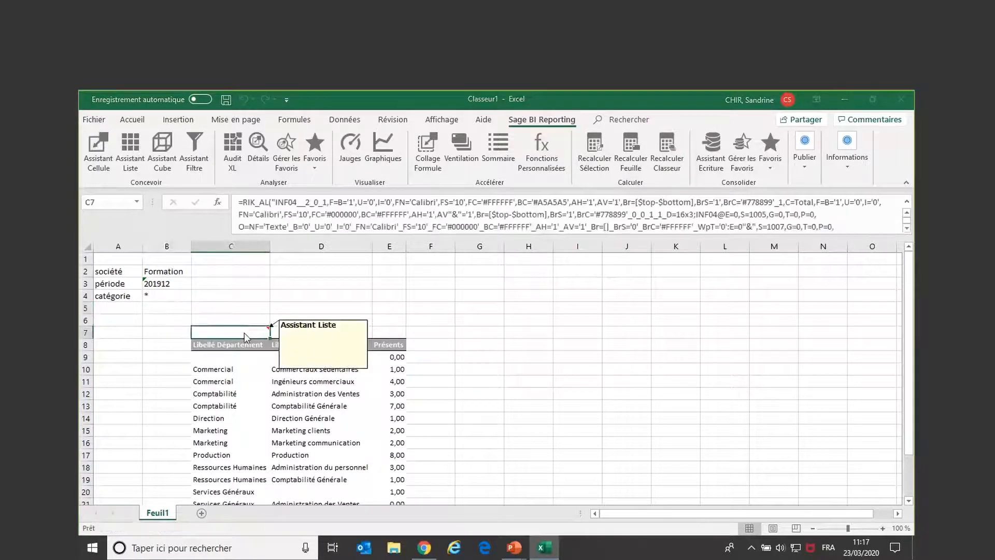
double_click(244, 333)
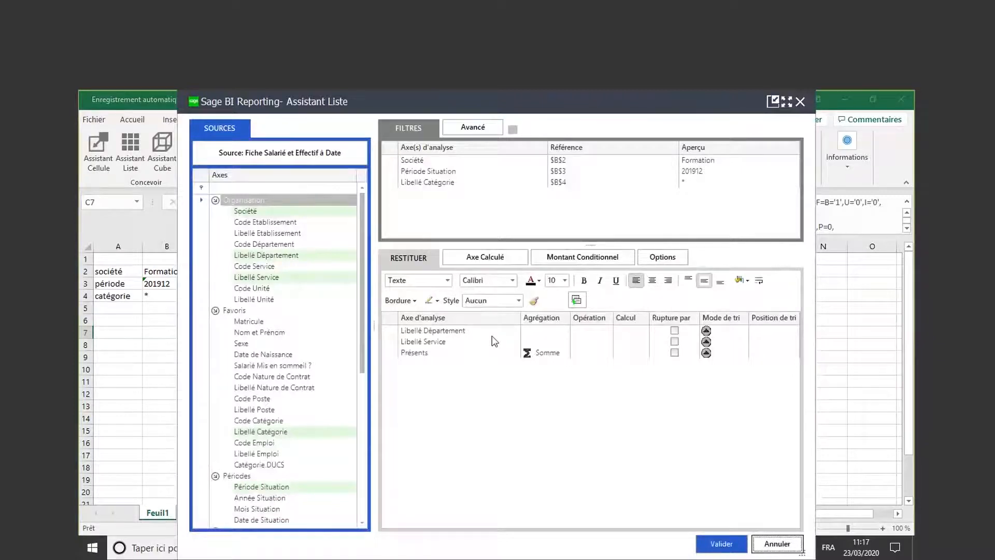
click(673, 328)
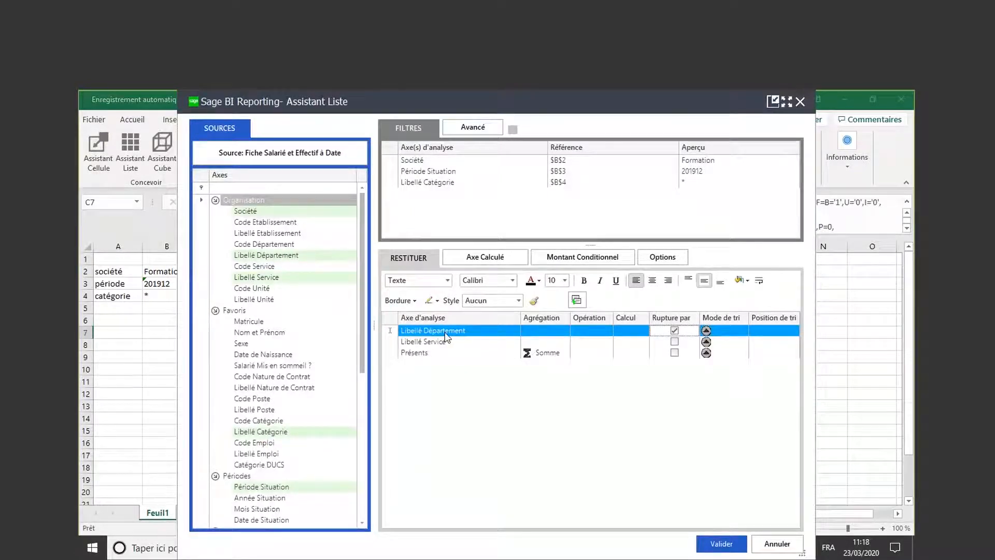
Apply a red-yellow-green colour scale to the Présents column, with green for the highest values, and regenerate the list
click(428, 355)
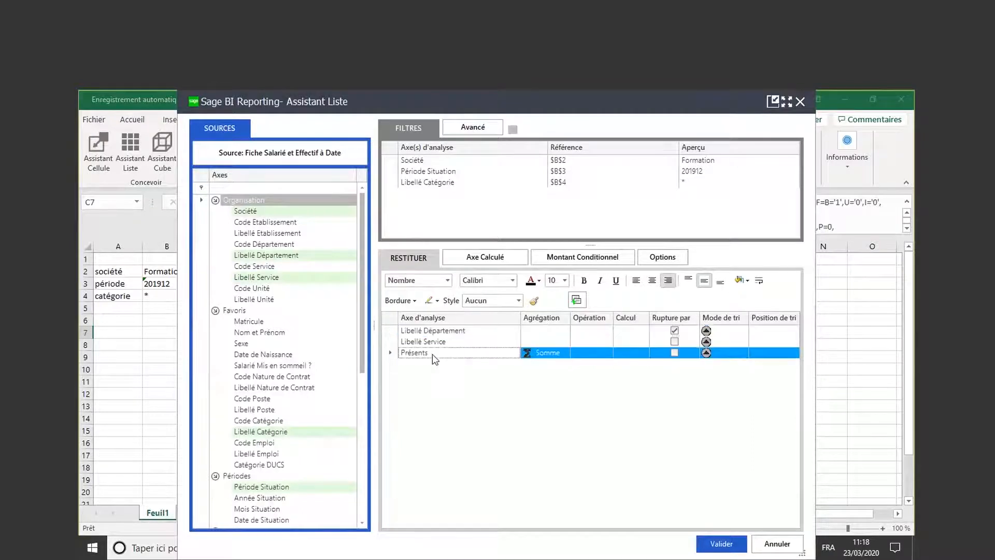
right_click(432, 354)
mouse_move(475, 362)
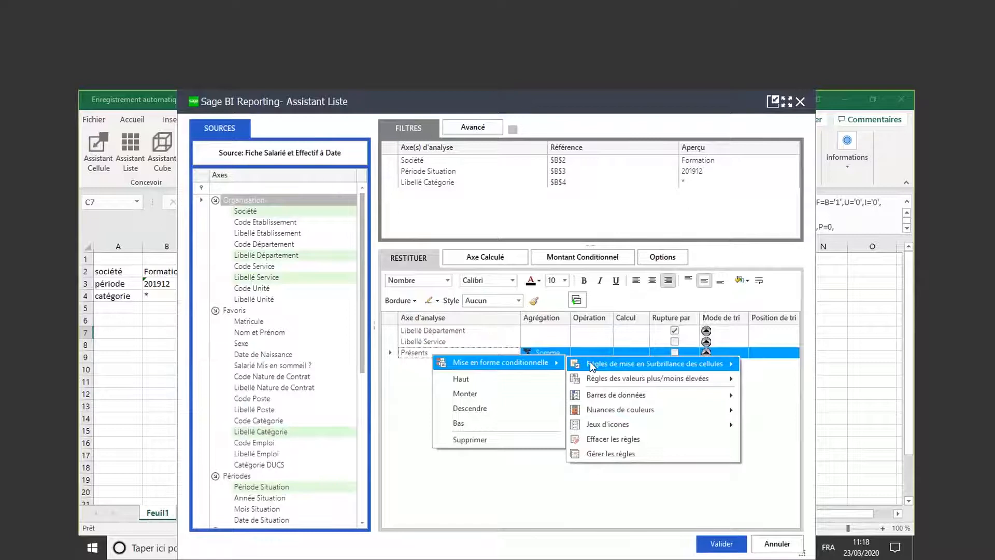
mouse_move(628, 414)
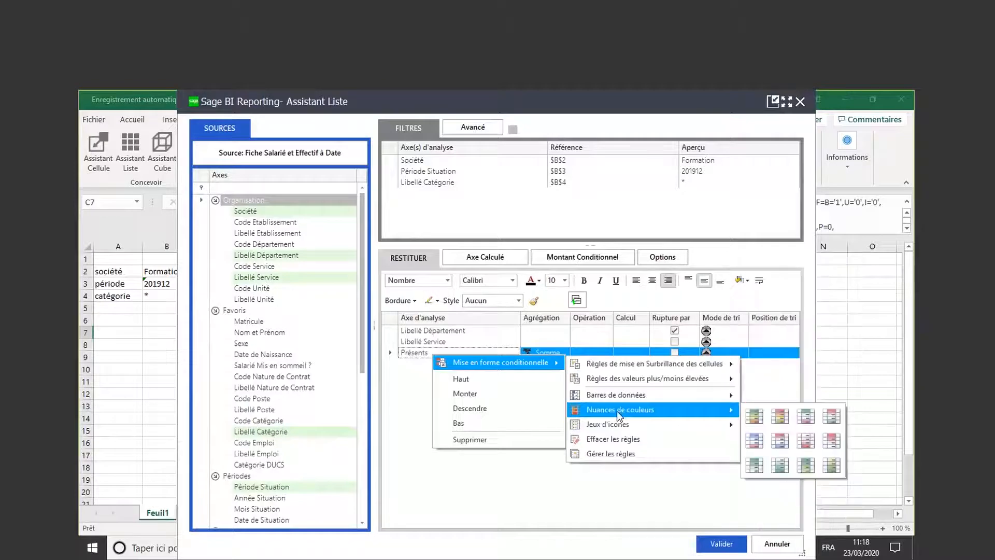
click(772, 419)
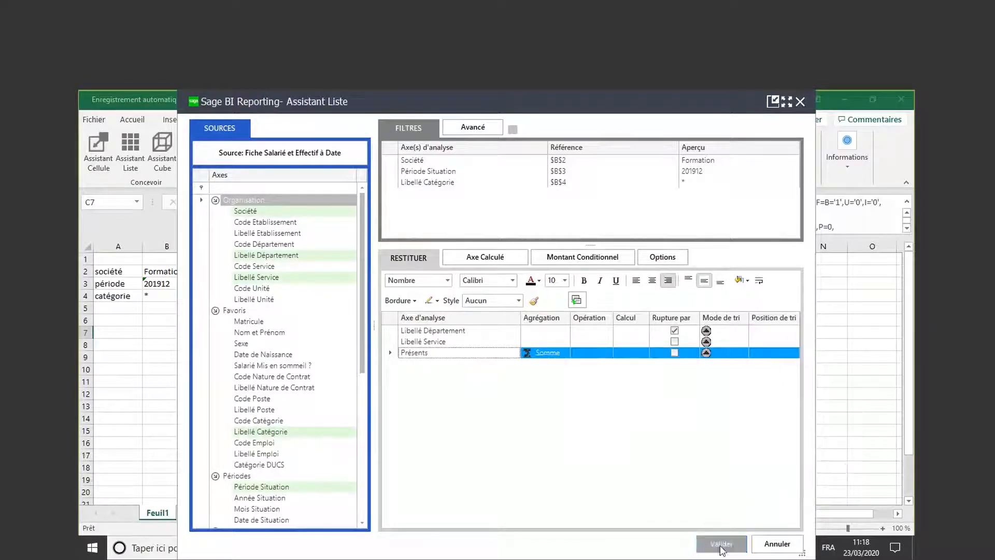
click(721, 543)
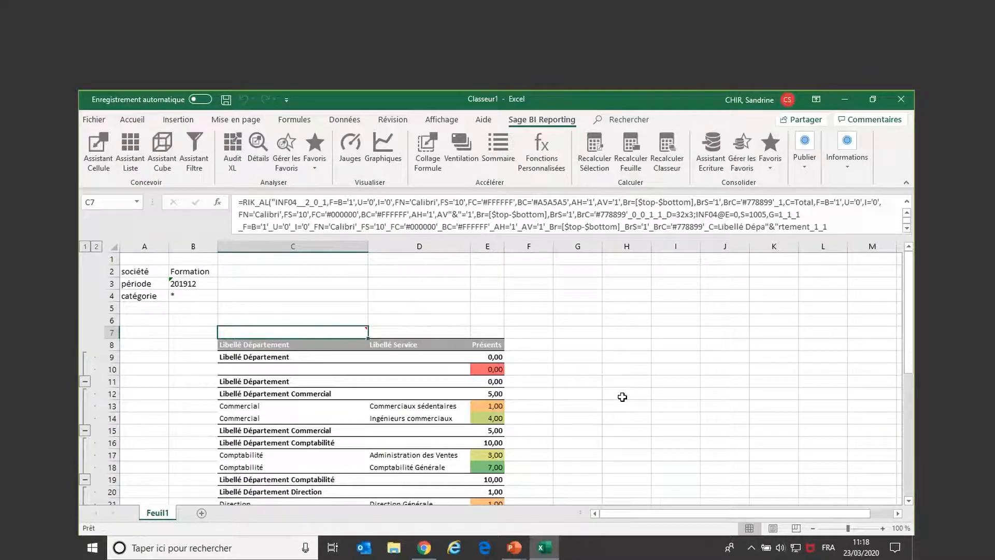
Check the category values available for cell B4 and split the report into one sheet per category with Ventilation
click(196, 297)
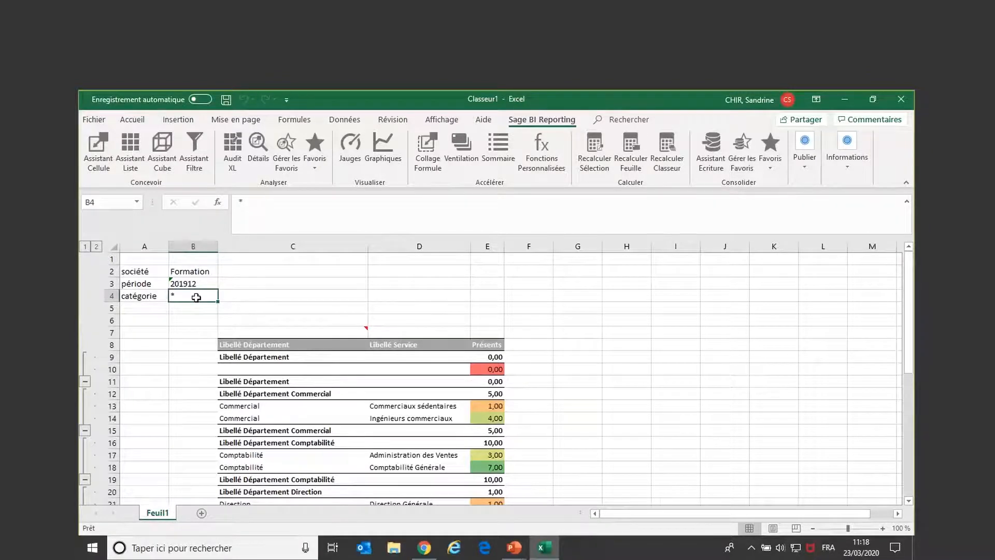
double_click(210, 296)
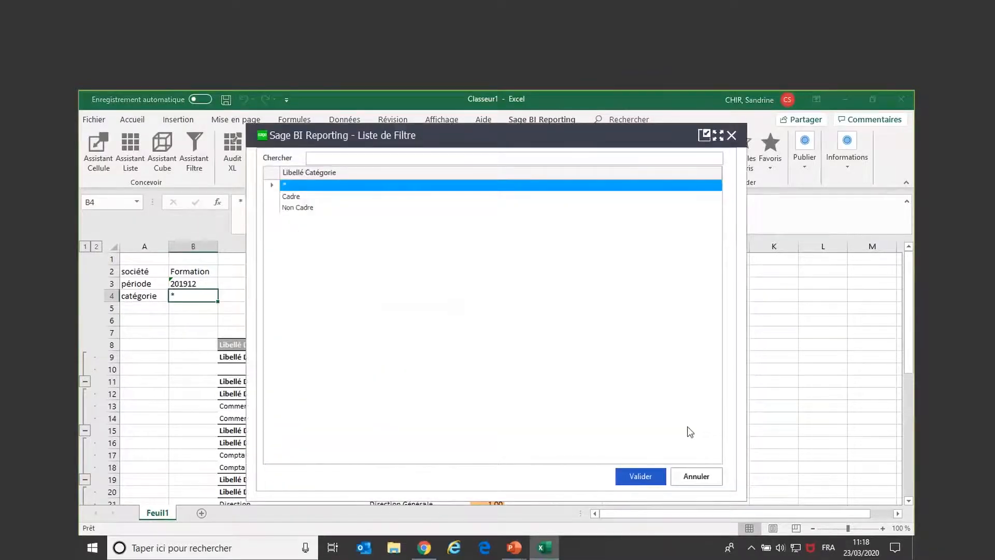
click(702, 483)
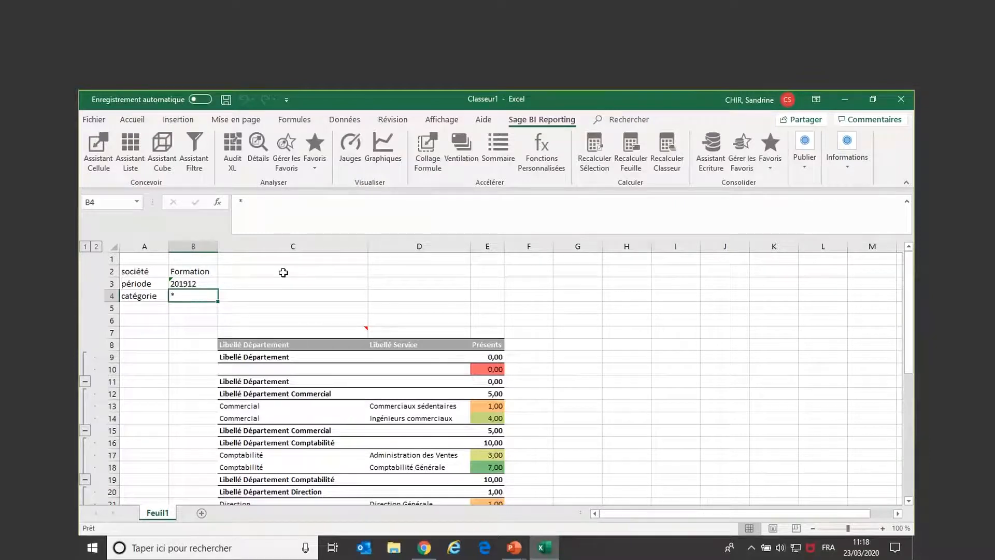
click(457, 169)
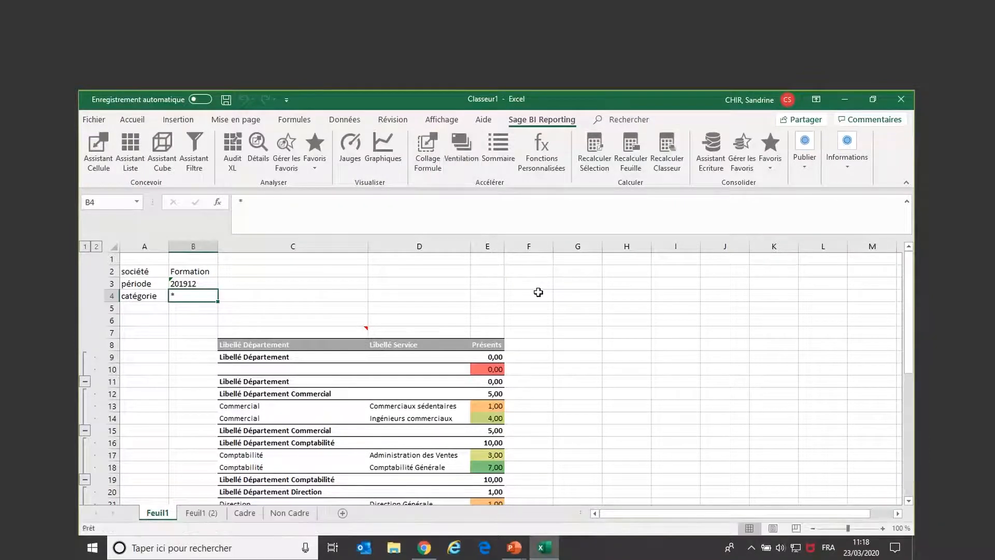
Review the generated Cadre, Non Cadre and Feuil1 (2) sheets and return to Feuil1
click(249, 516)
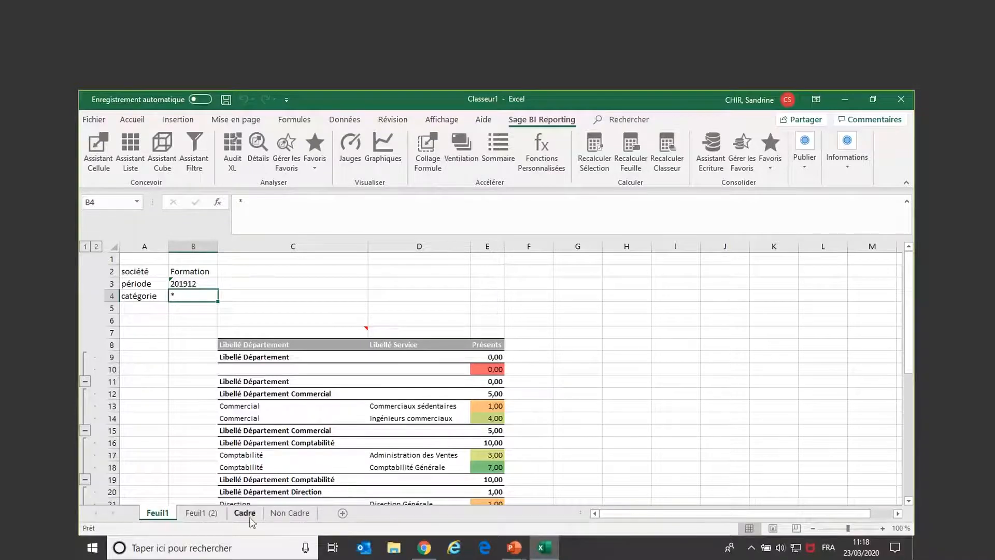
click(287, 514)
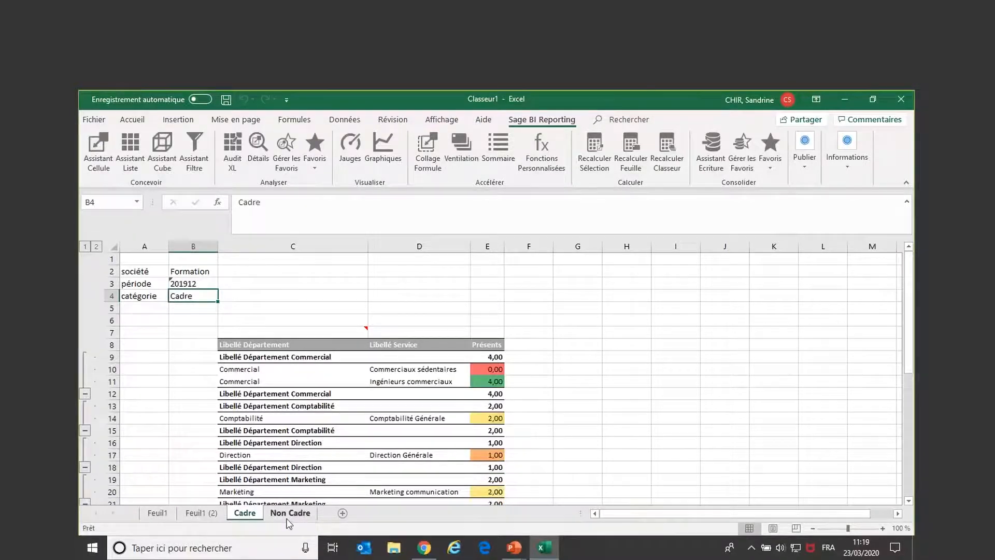
click(201, 516)
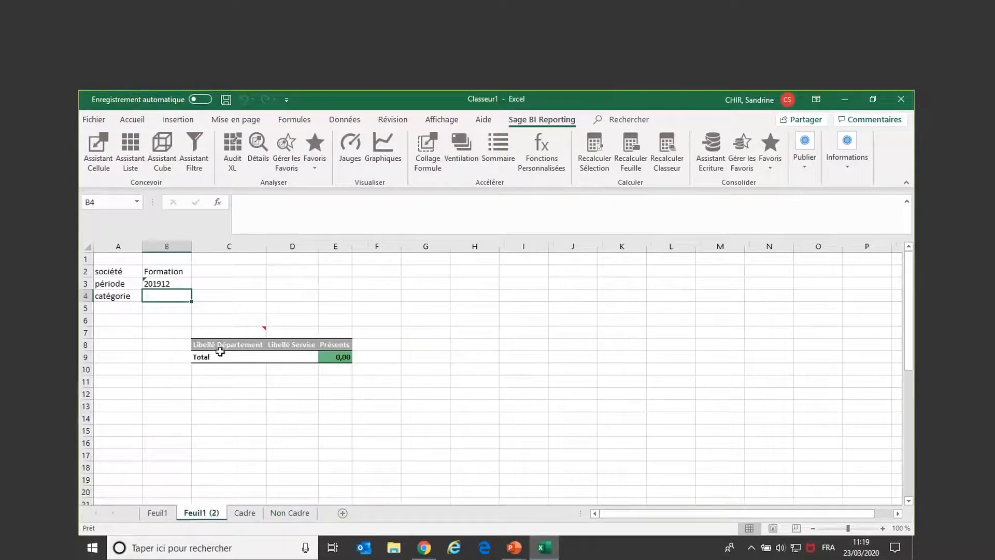
click(158, 513)
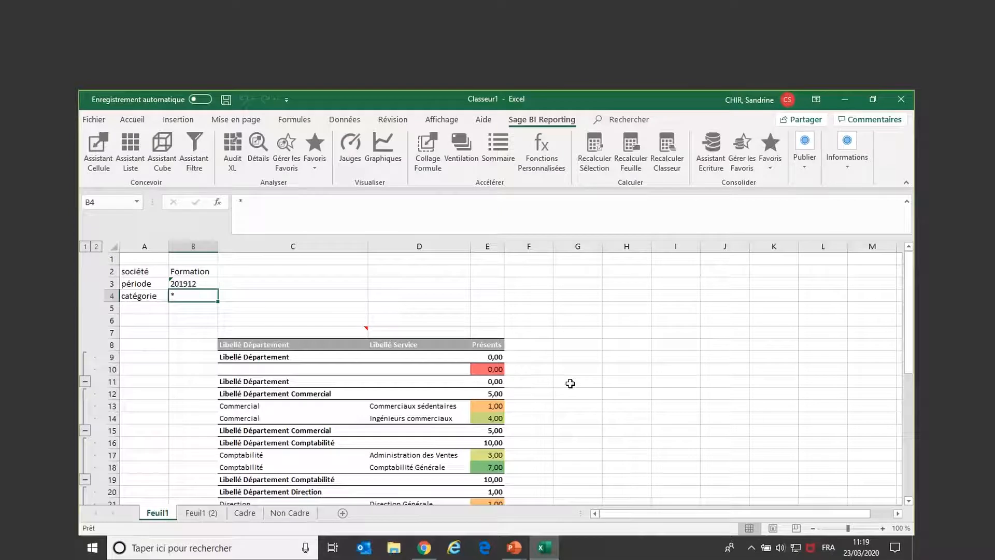
Reopen the list in cell C7 and add Entrées Cumul Année and Sorties Cumul Année as output columns after Présents
click(338, 330)
double_click(337, 330)
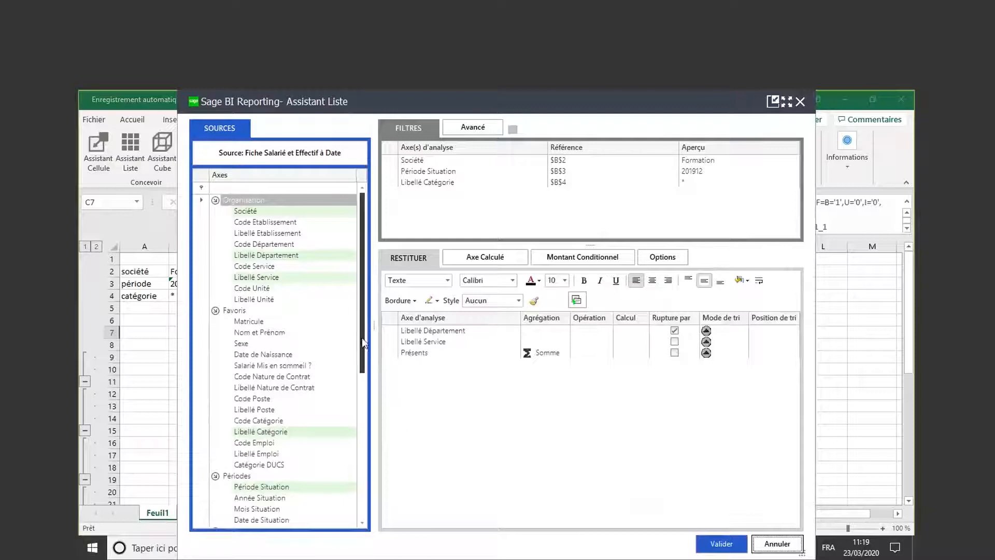
scroll(362, 338, down, 3)
scroll(262, 425, down, 2)
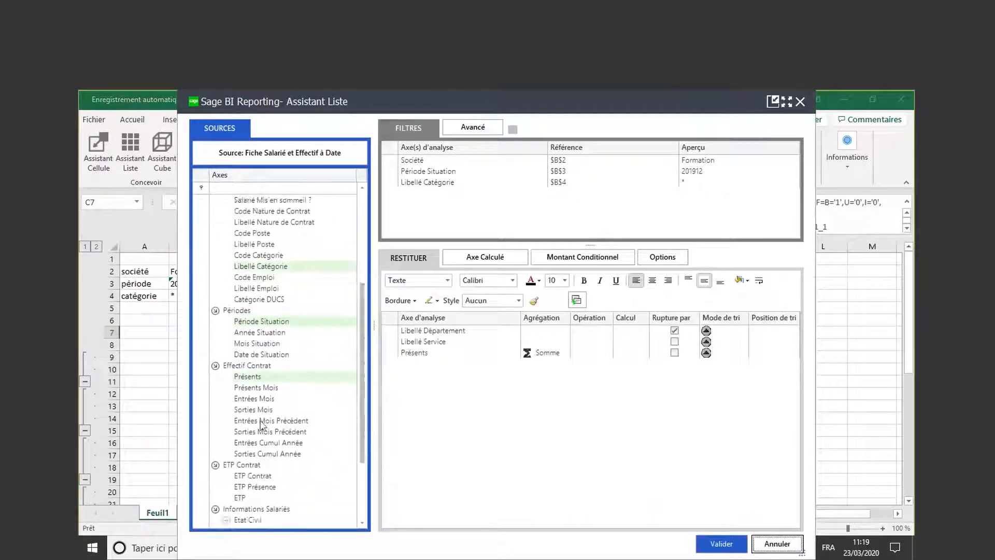
click(293, 443)
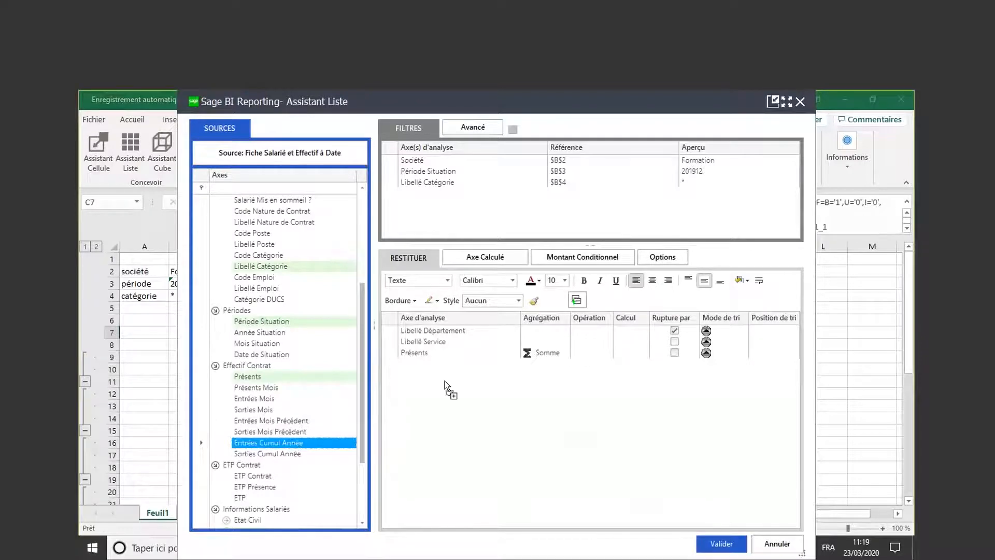
drag(278, 454, 441, 402)
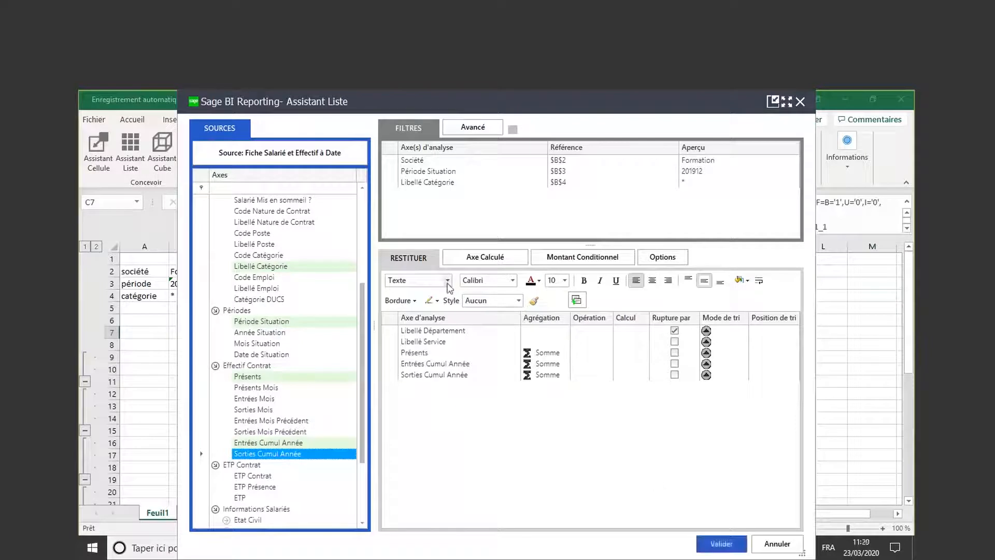
Set the list's format option to Format Office and regenerate the list in the sheet
click(659, 256)
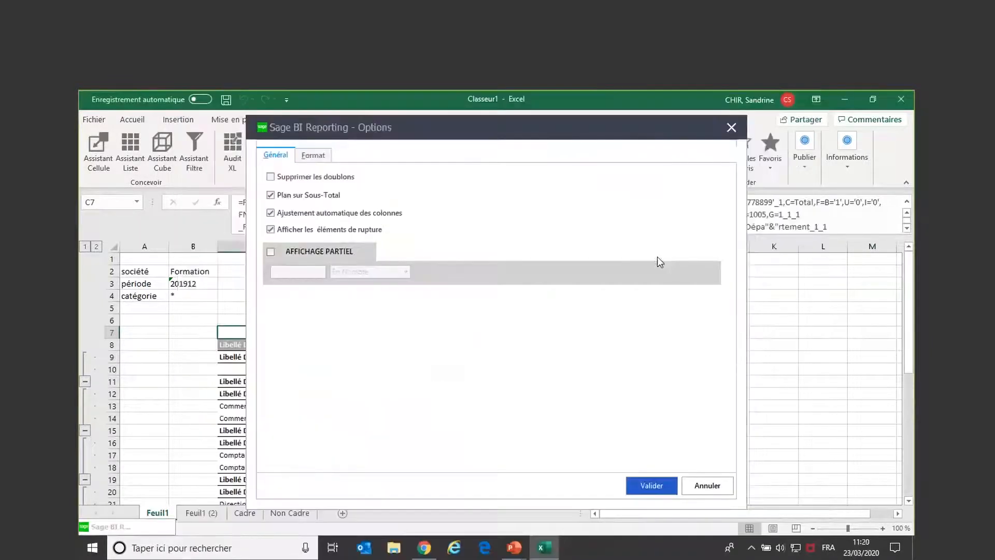
click(314, 155)
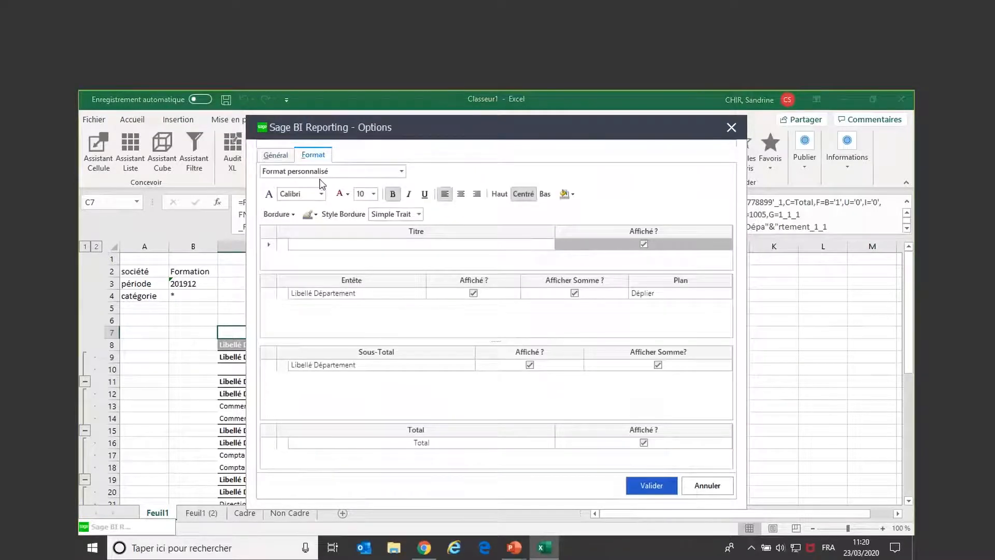
click(401, 172)
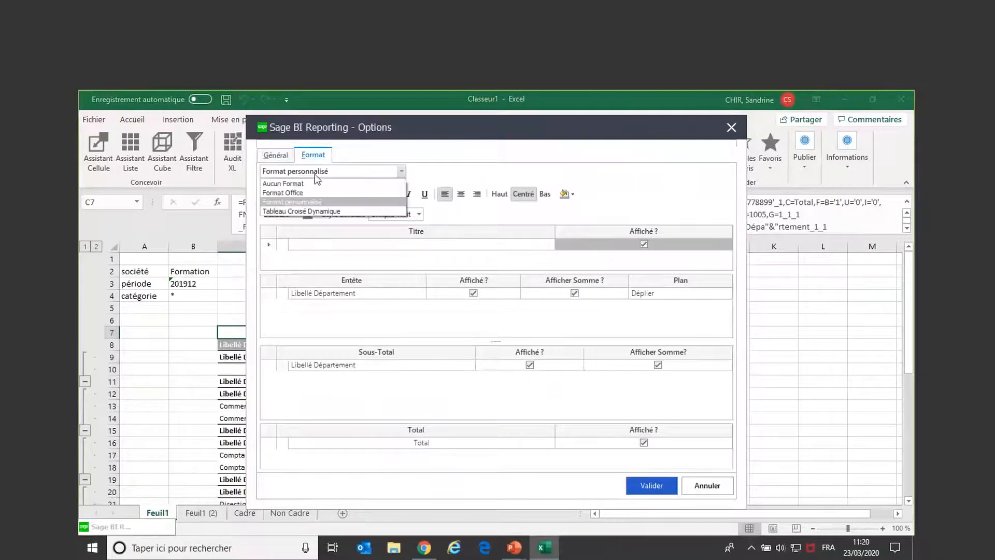
click(296, 195)
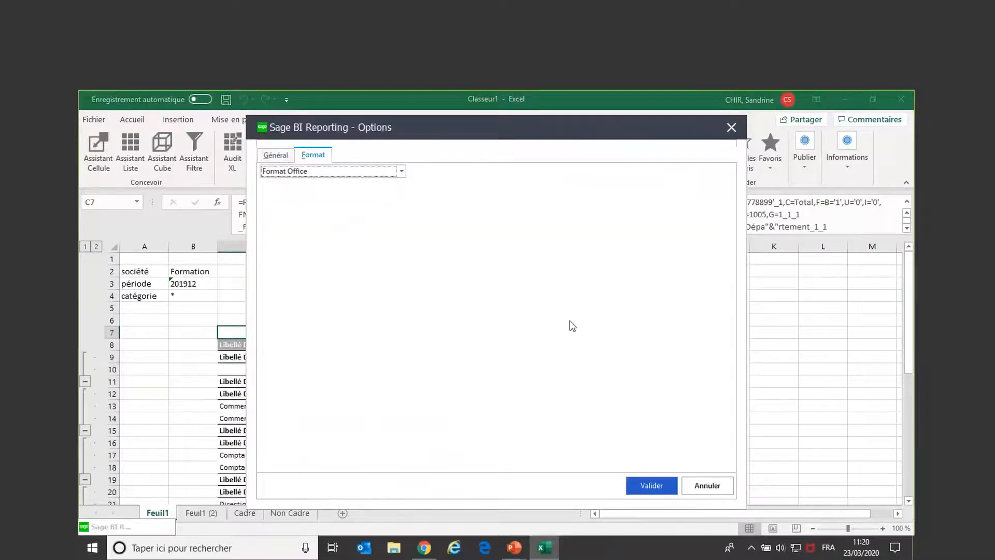
click(645, 484)
click(722, 543)
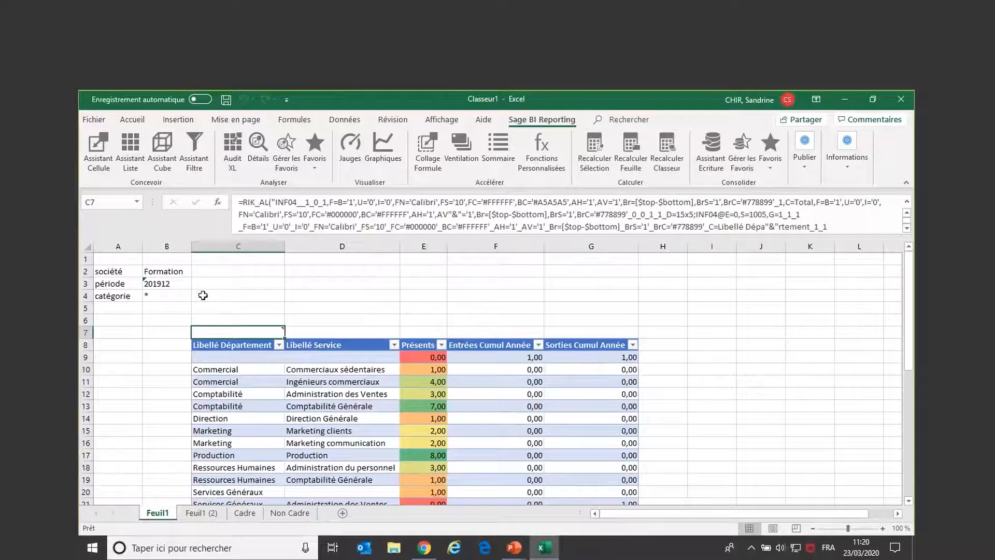
Set the report period in cell B3 to 2019* to cover the whole year
click(179, 284)
click(278, 201)
key(BackSpace)
key(BackSpace)
text(*)
key(Return)
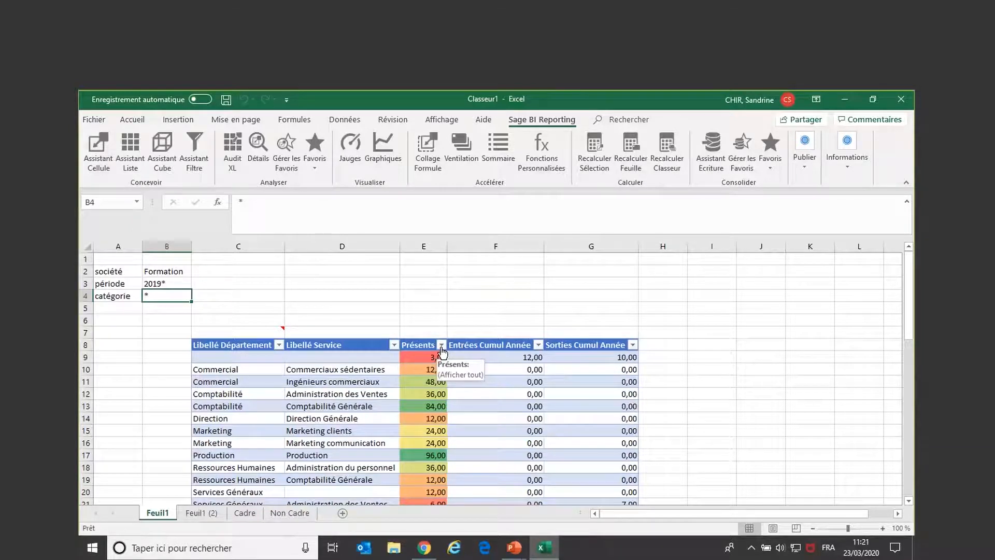
click(660, 356)
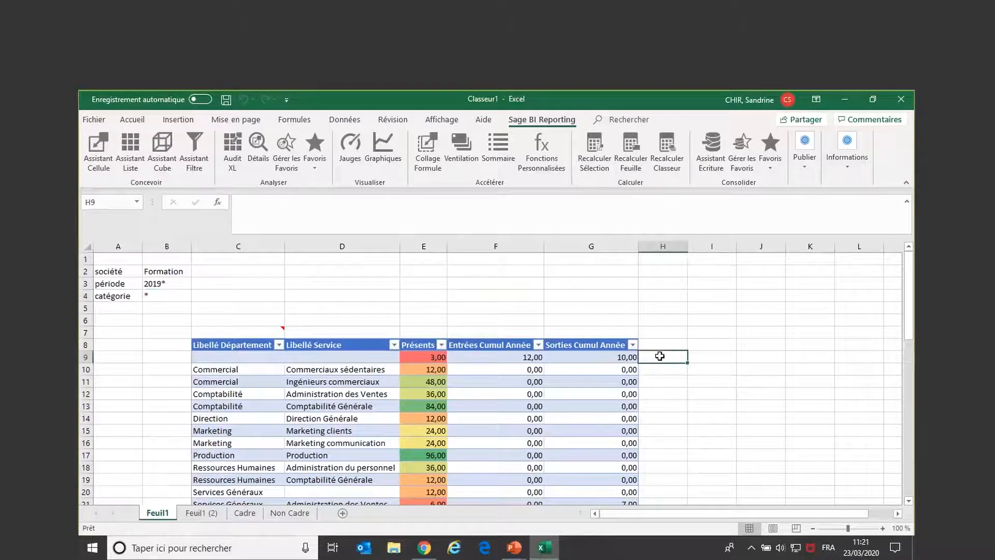
text(=)
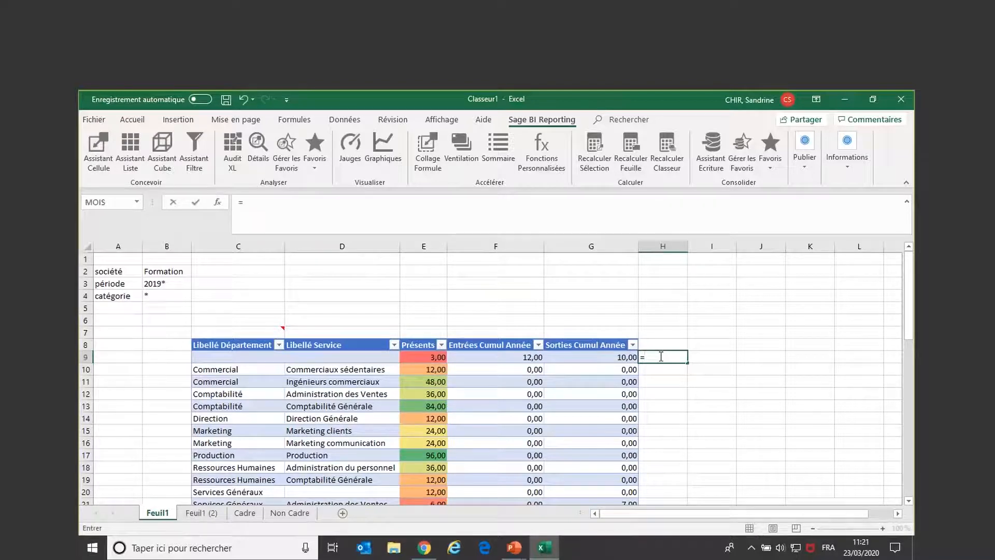
text(()
click(488, 357)
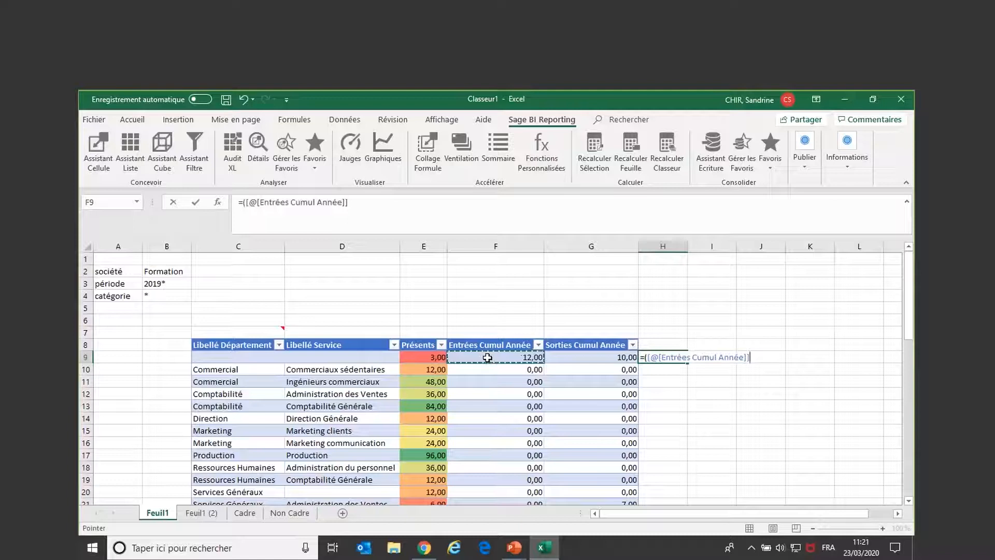
text(+)
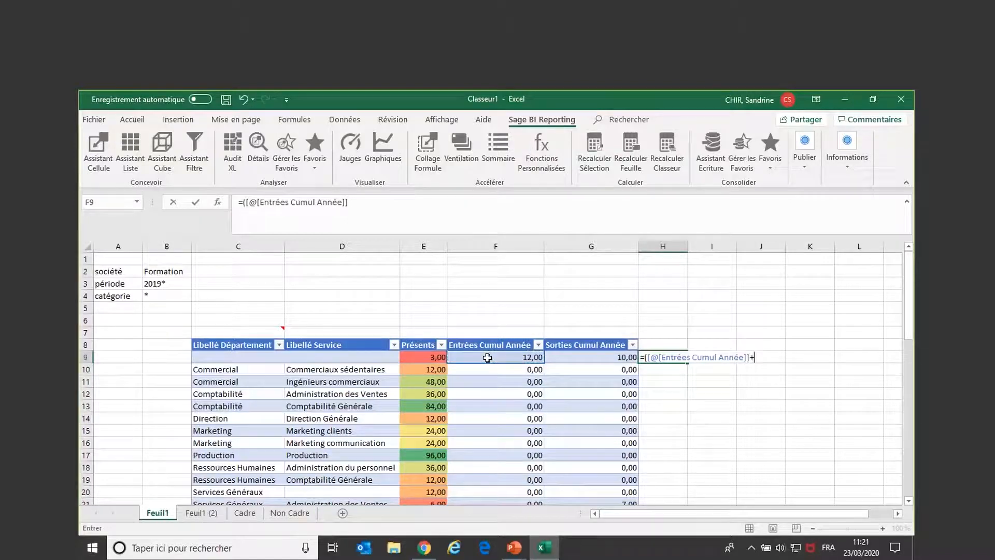
click(571, 358)
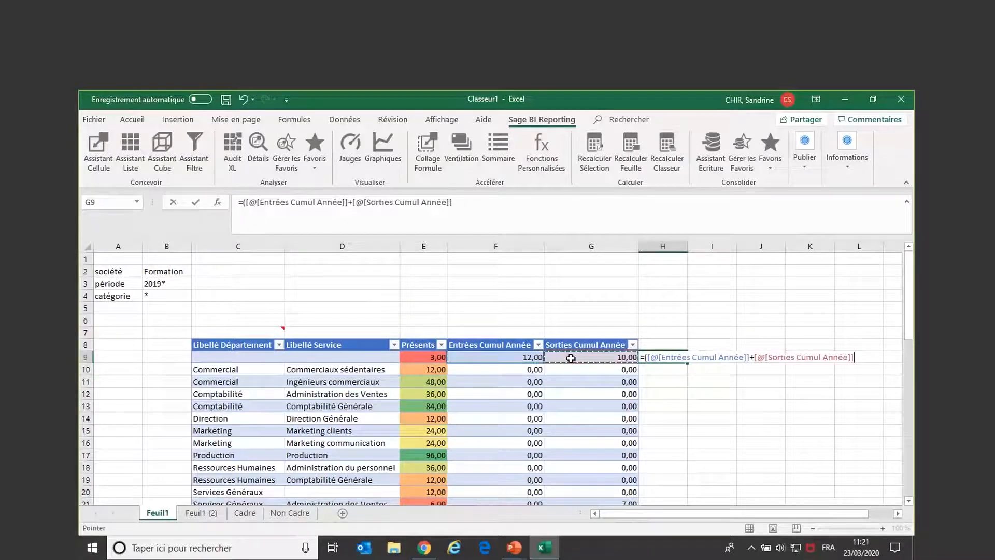
text()/2)
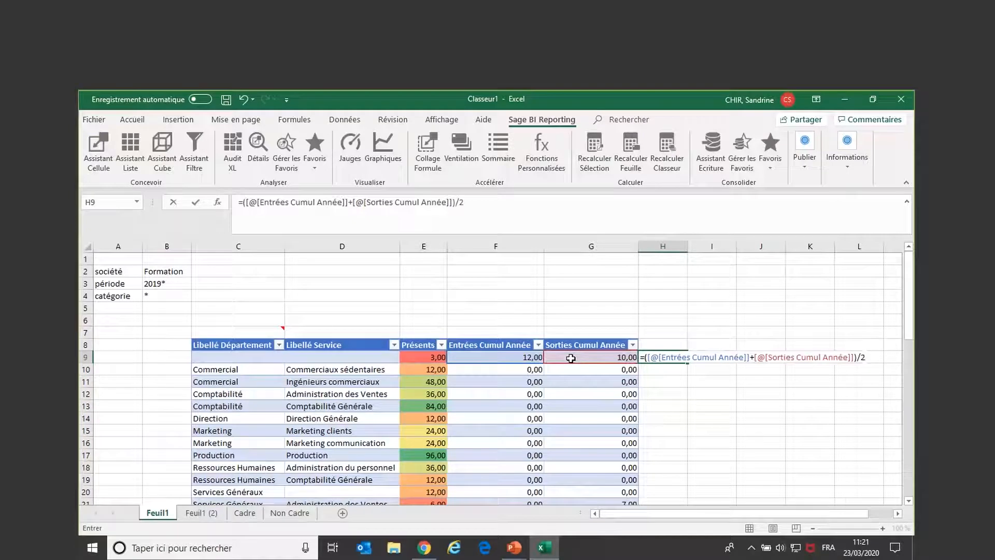
text(/)
click(421, 357)
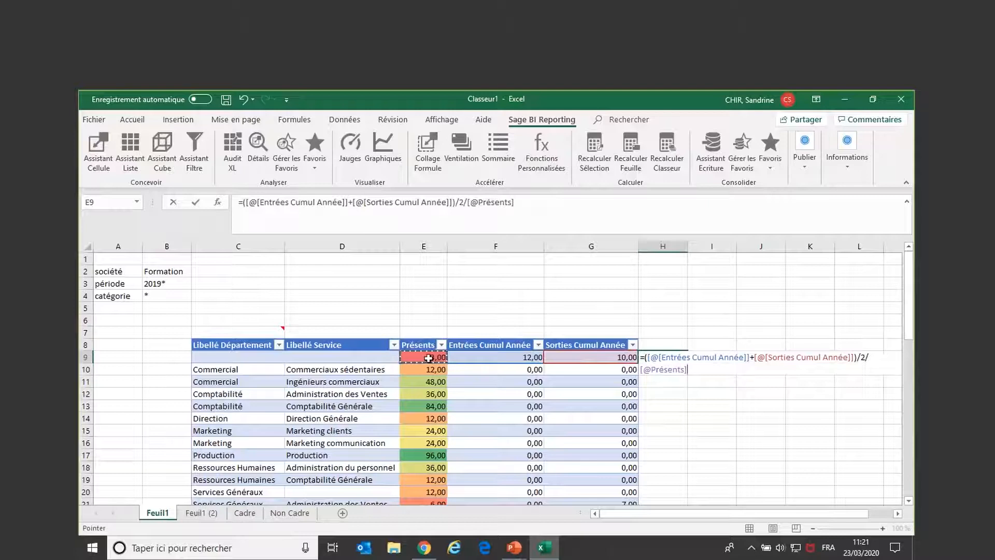
key(Return)
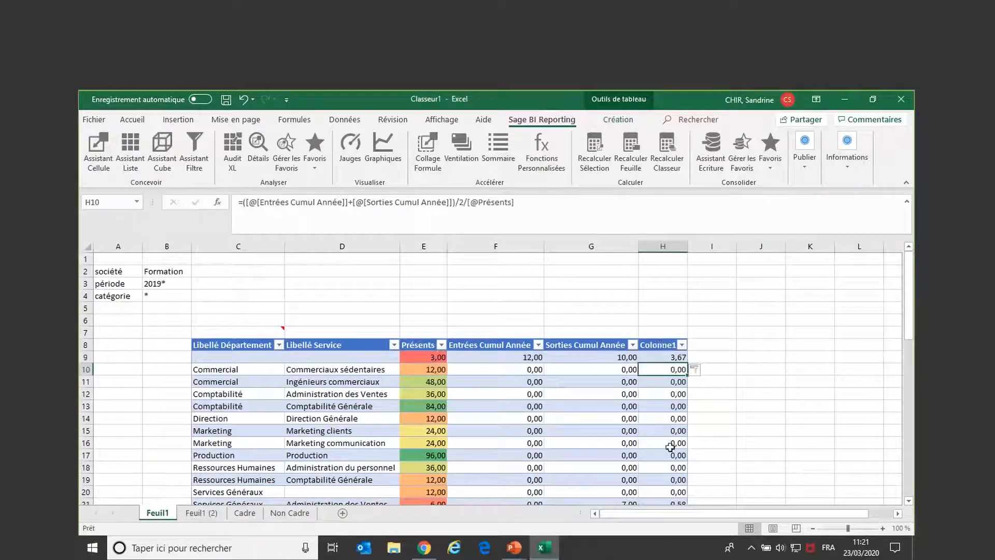
Rename the header of the calculated column in H8 to Turn Over
click(653, 344)
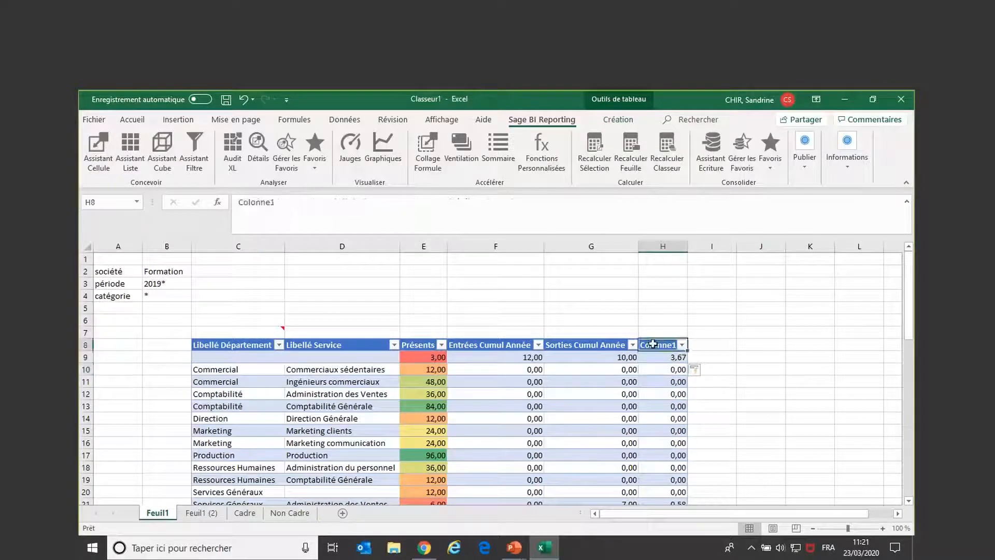
drag(292, 202, 237, 202)
text(Turn Over)
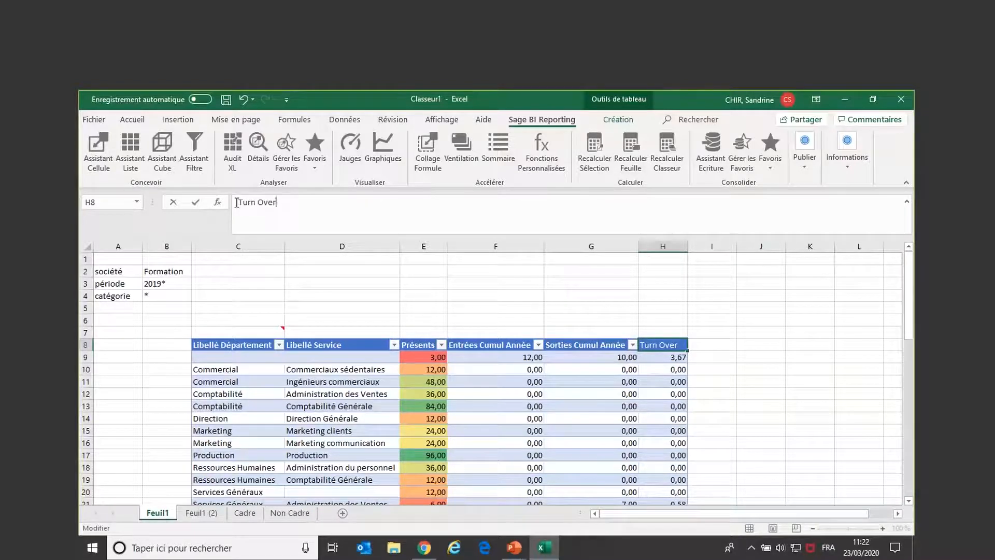
click(656, 359)
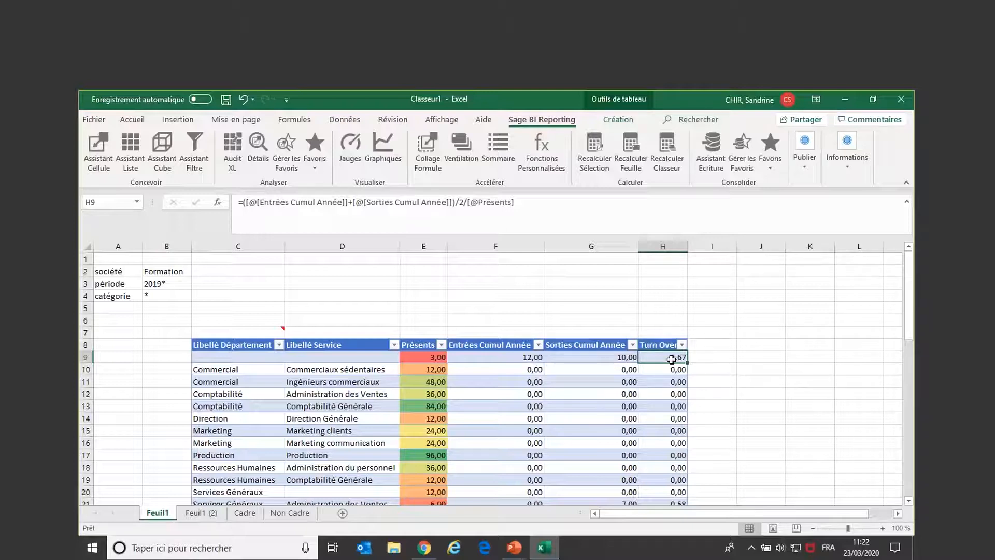
Reopen the list in cell C7 and add Mois Situation, Libellé Catégorie, Sexe and Libellé Poste as output columns
click(249, 330)
double_click(249, 330)
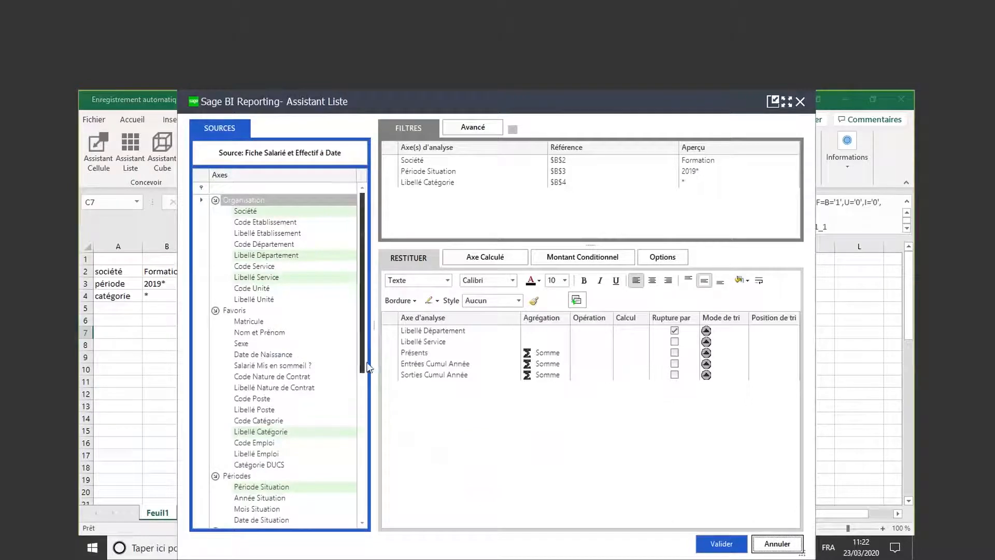
drag(367, 369, 370, 402)
scroll(370, 402, down, 1)
drag(257, 443, 424, 398)
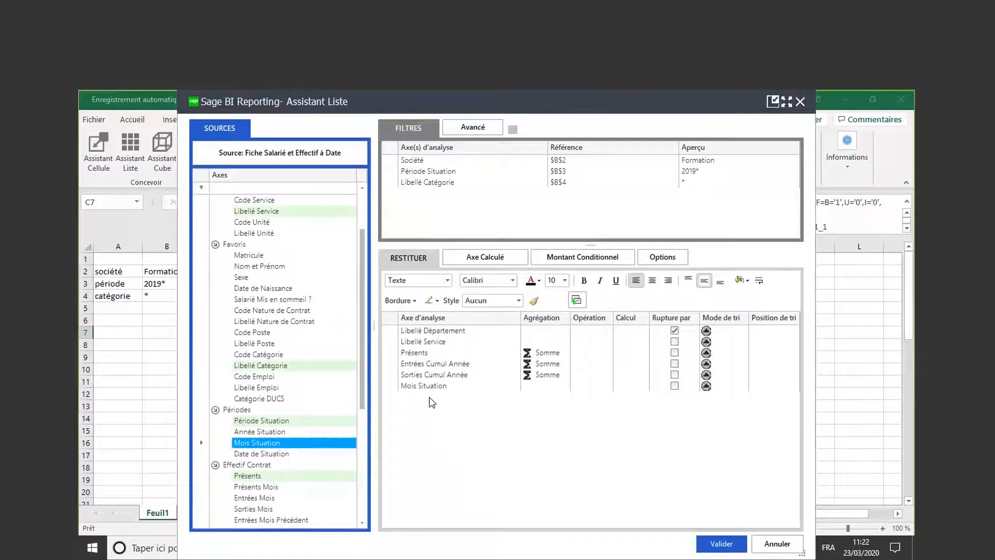
drag(366, 354, 366, 318)
drag(260, 420, 431, 395)
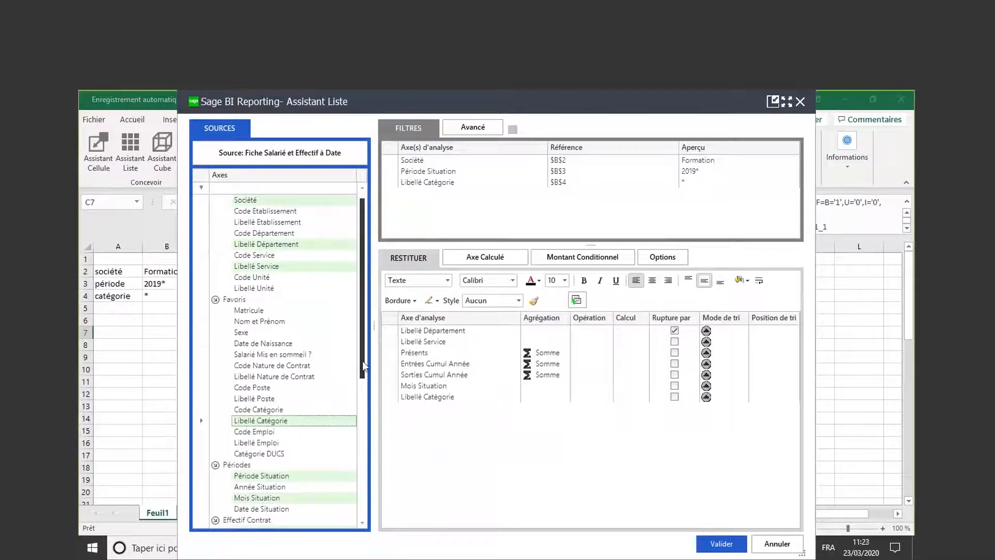
drag(362, 361, 363, 392)
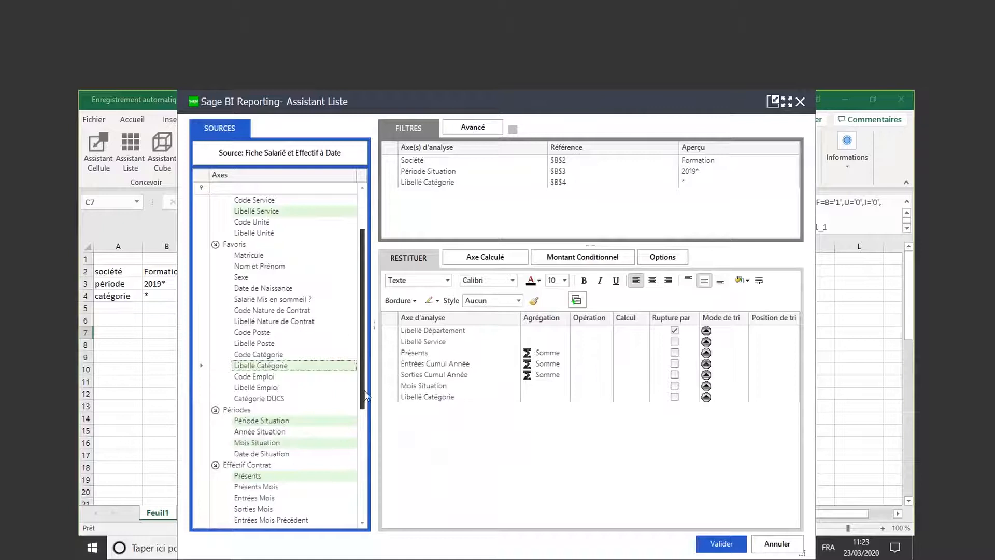
drag(244, 278, 412, 417)
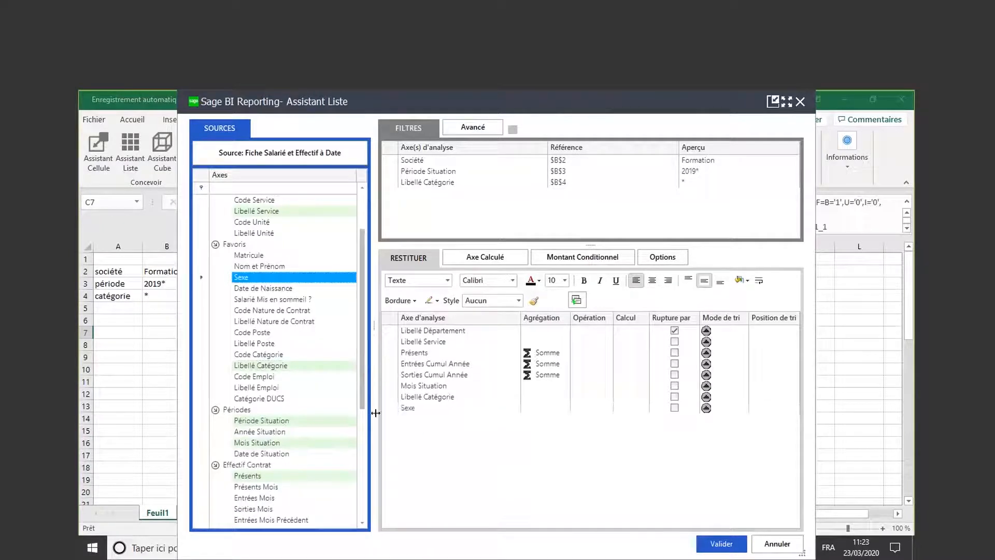
drag(253, 344, 423, 425)
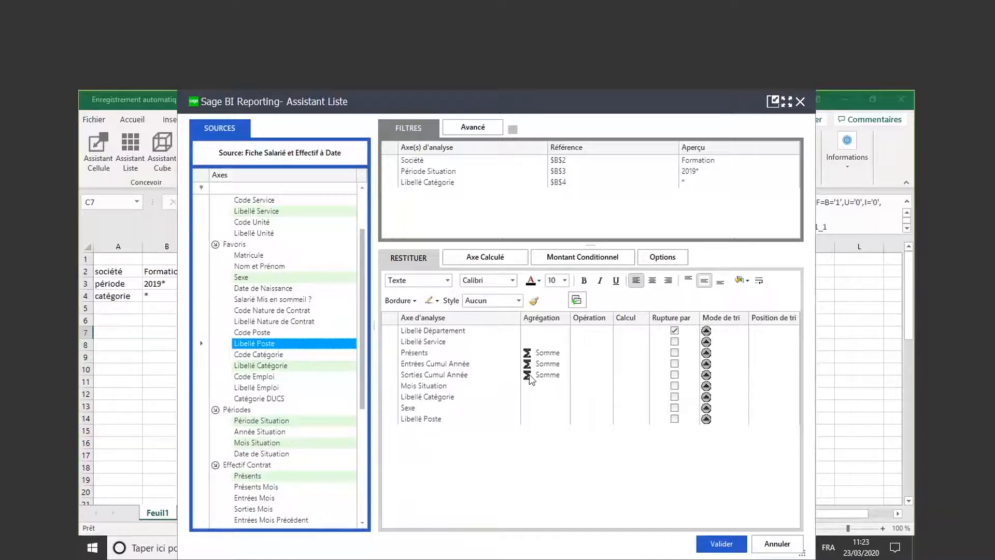
Set the list's format option to Tableau Croisé Dynamique and regenerate the list in the sheet
click(647, 255)
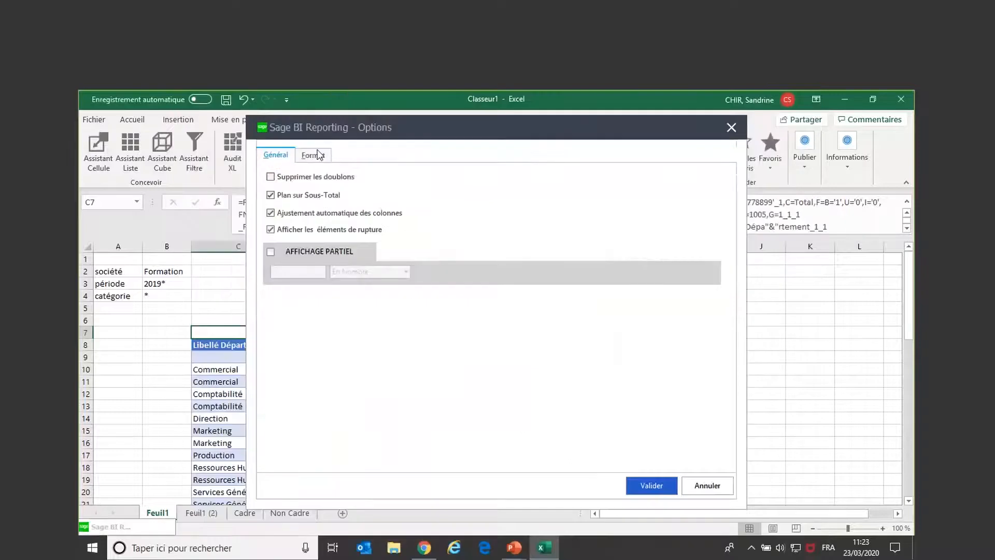
click(313, 155)
click(402, 171)
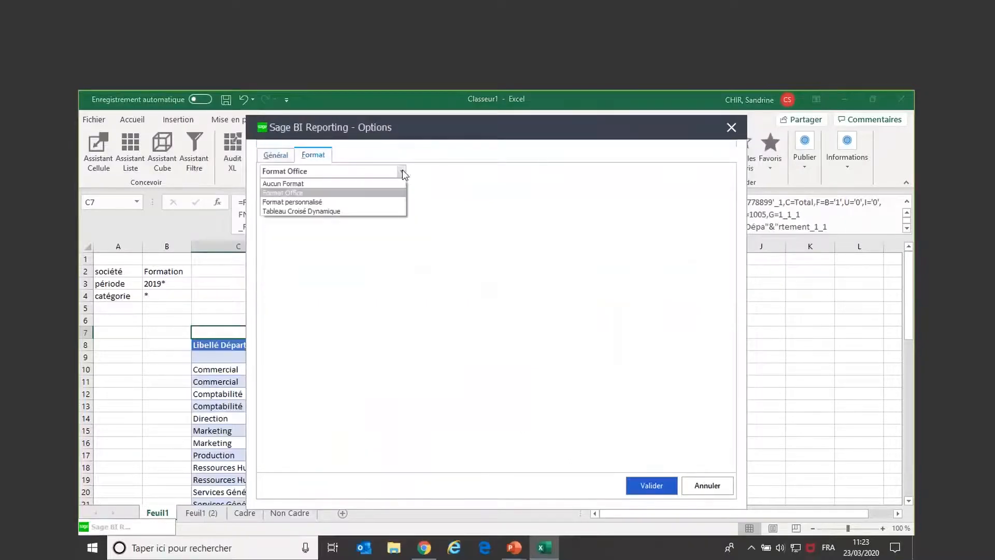
click(310, 212)
click(648, 485)
click(721, 543)
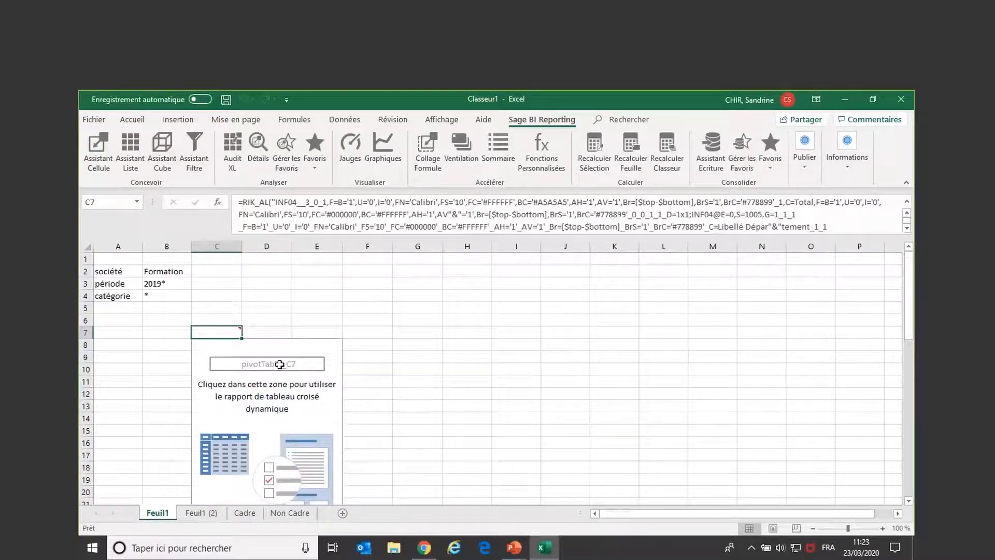
Build the pivot table with Libellé Service as rows, Sexe as columns and Présents as values
click(202, 351)
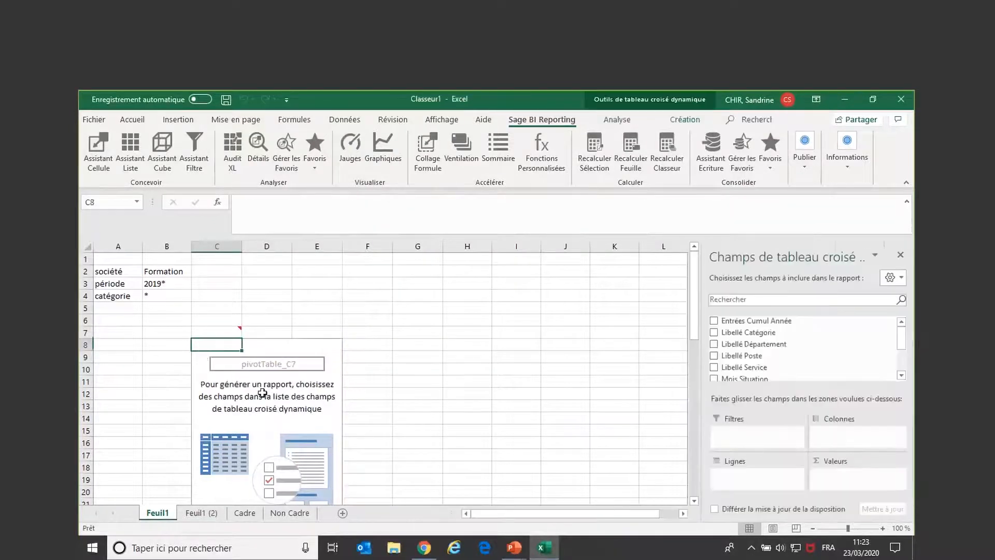
mouse_move(903, 344)
mouse_down()
mouse_move(902, 357)
mouse_move(904, 338)
mouse_up()
drag(742, 368, 743, 487)
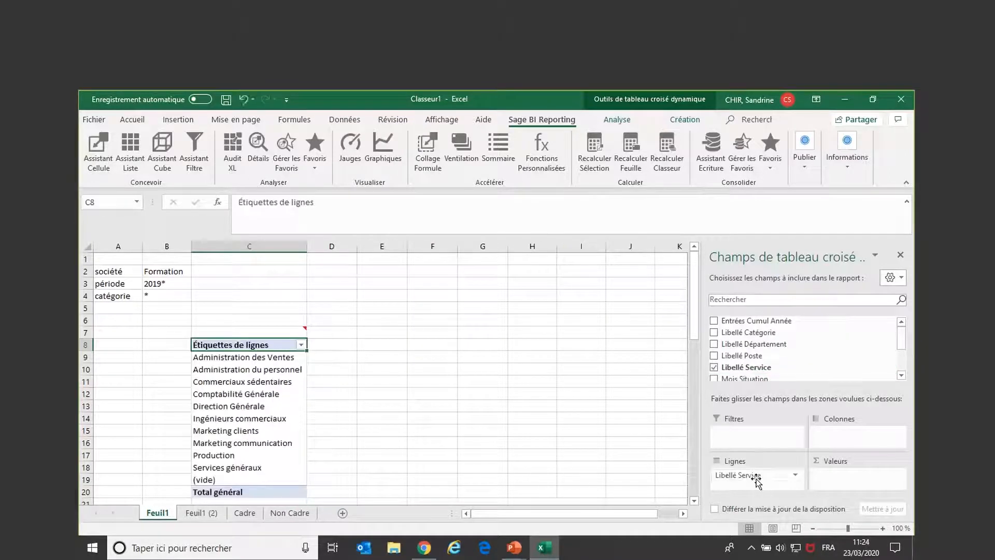
drag(903, 336, 903, 360)
drag(778, 358, 839, 434)
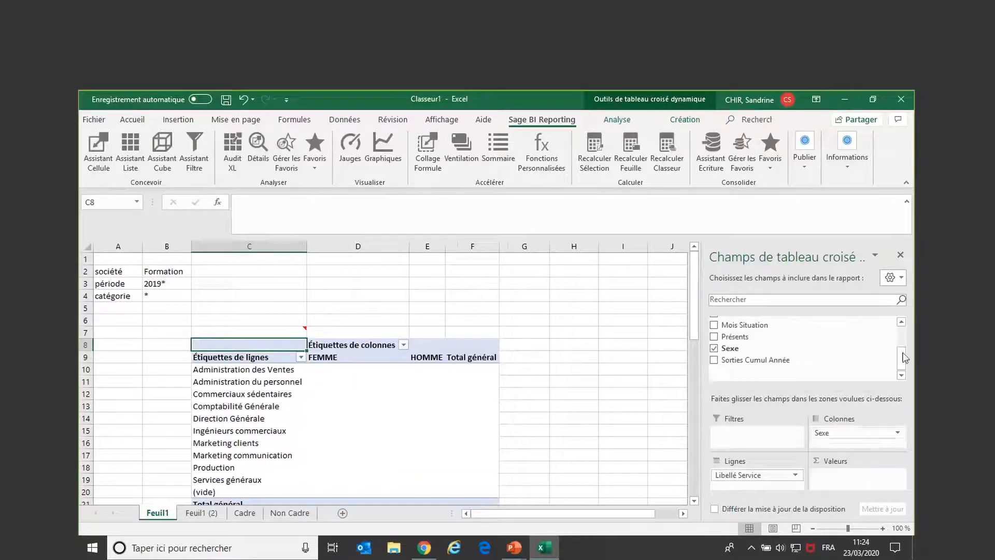
drag(746, 337, 874, 482)
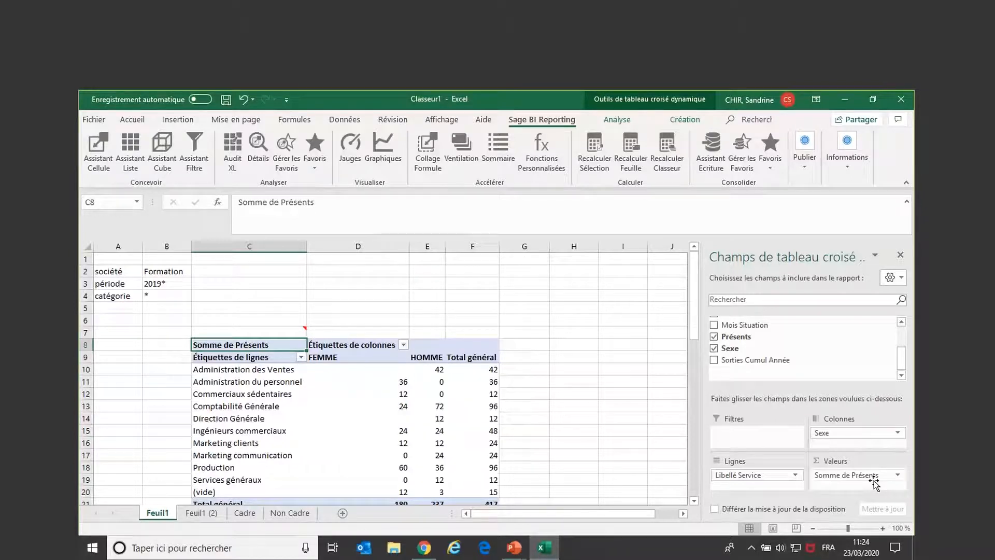
Insert a Mois Situation slicer above the pivot table and resize it to about 2.5 cm high and 15.4 cm wide
right_click(757, 326)
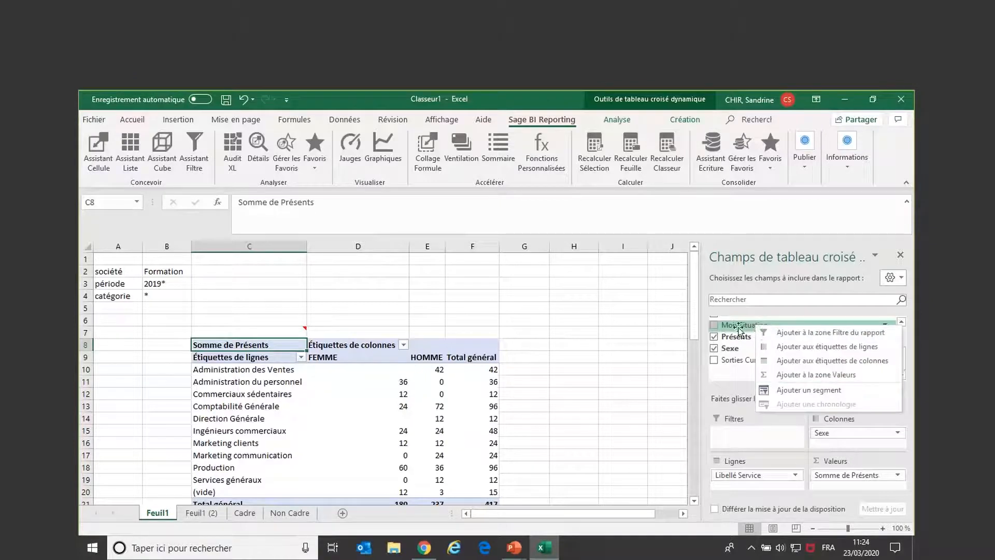
click(788, 393)
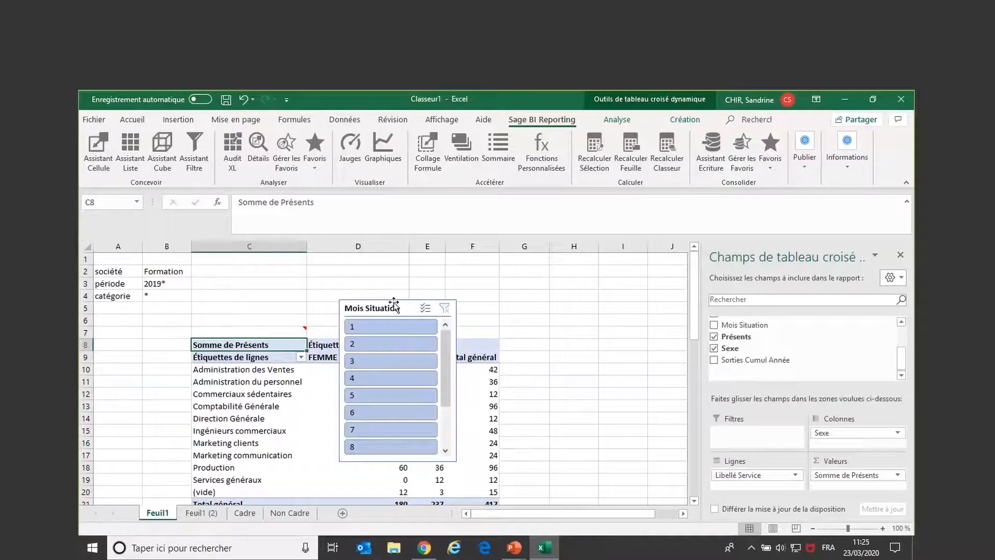
drag(364, 303, 296, 277)
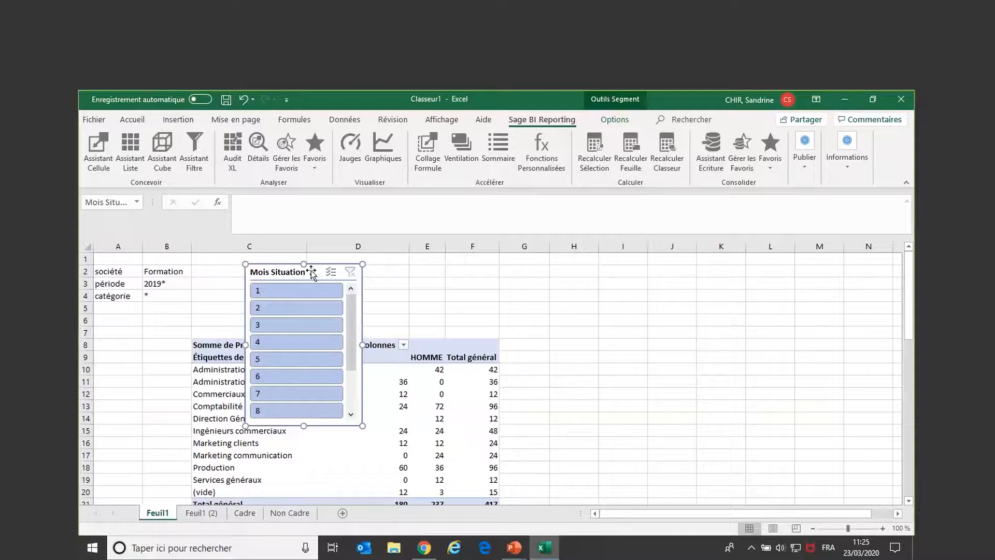
right_click(313, 273)
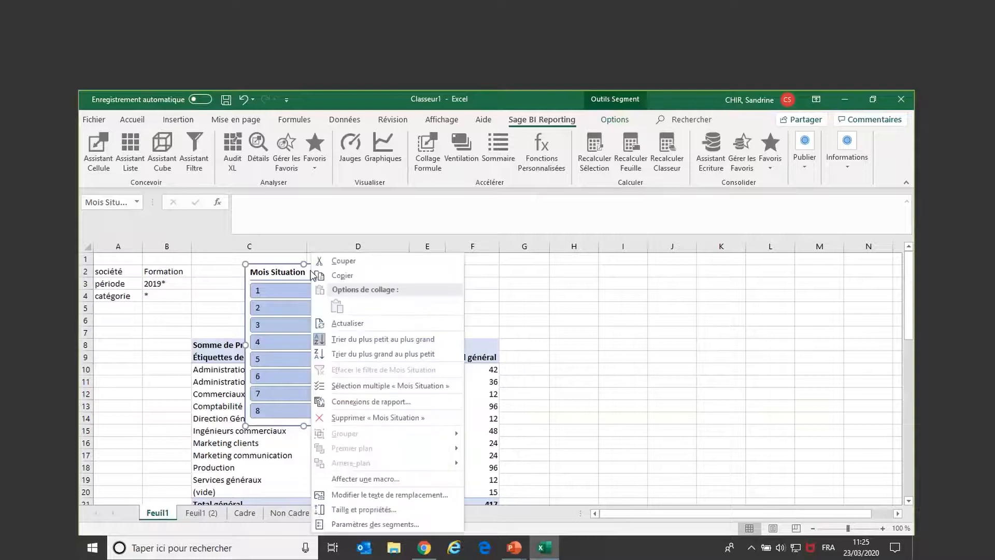
click(272, 278)
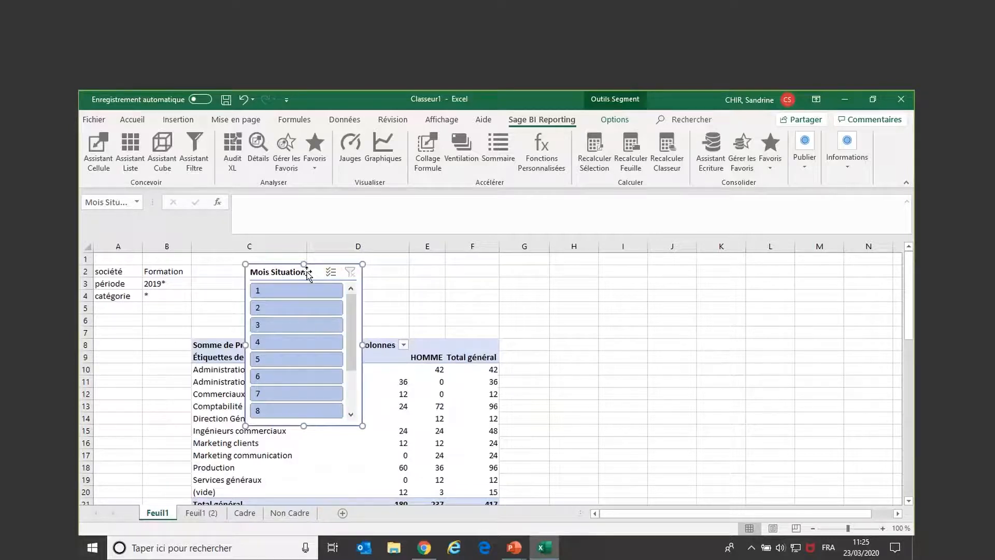
drag(365, 430, 600, 320)
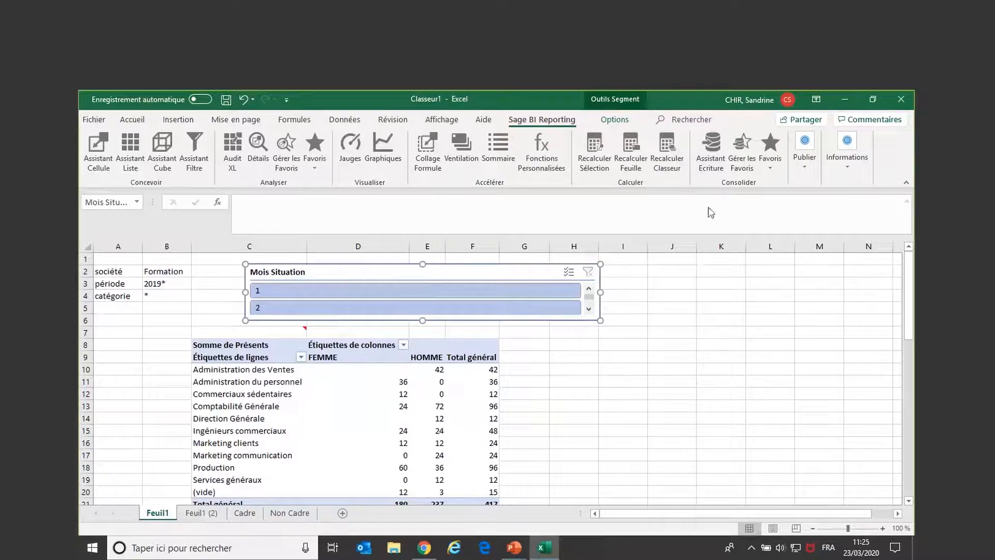
Arrange the Mois Situation slicer in 12 columns and widen it to about 15.9 cm
click(612, 120)
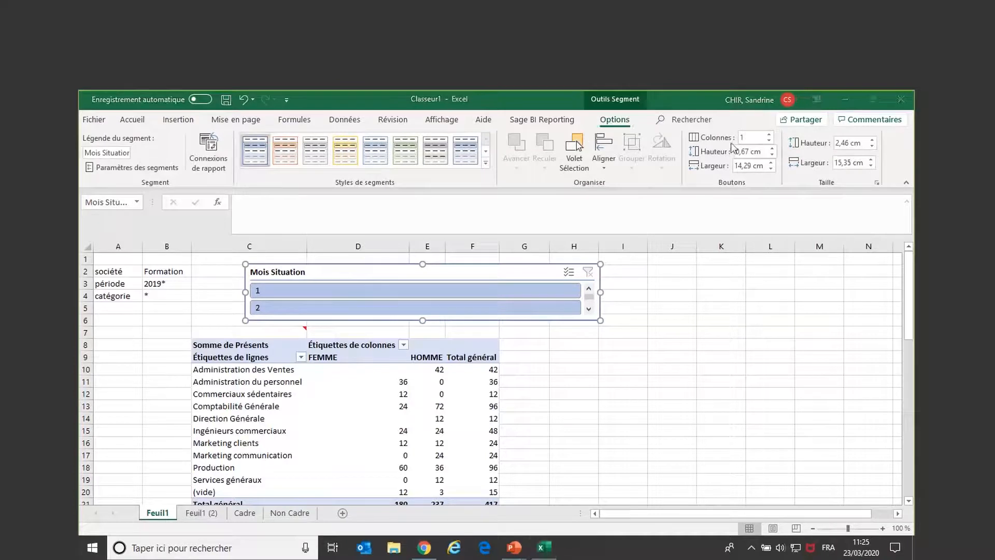
click(771, 134)
click(771, 134)
click(771, 134)
click(772, 134)
click(772, 134)
click(771, 135)
click(772, 134)
click(771, 134)
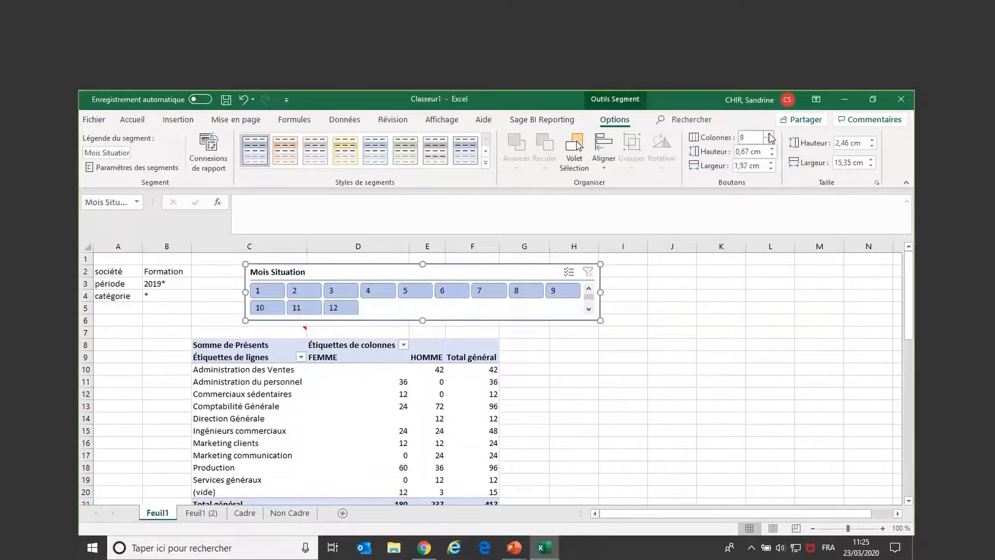
click(771, 134)
click(771, 134)
click(771, 135)
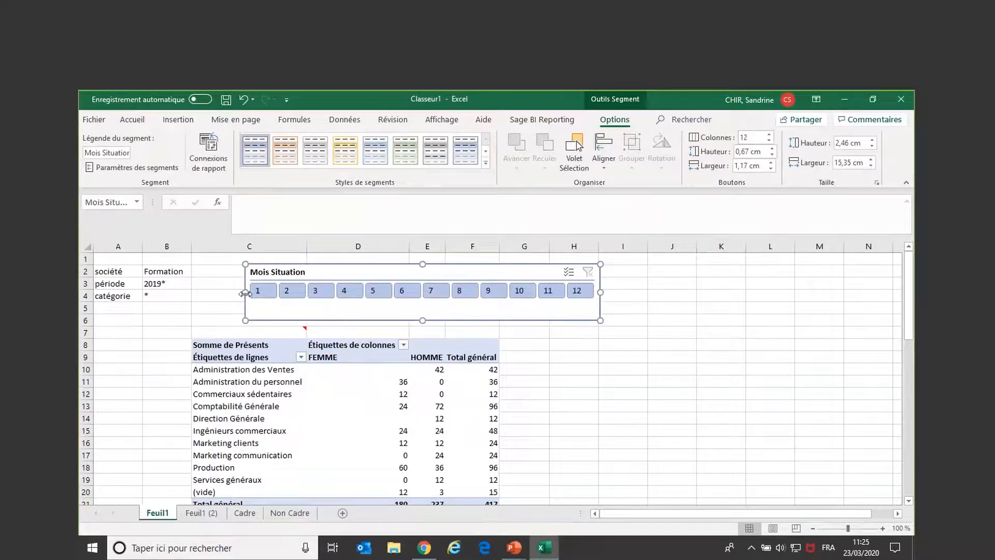
drag(245, 292, 234, 292)
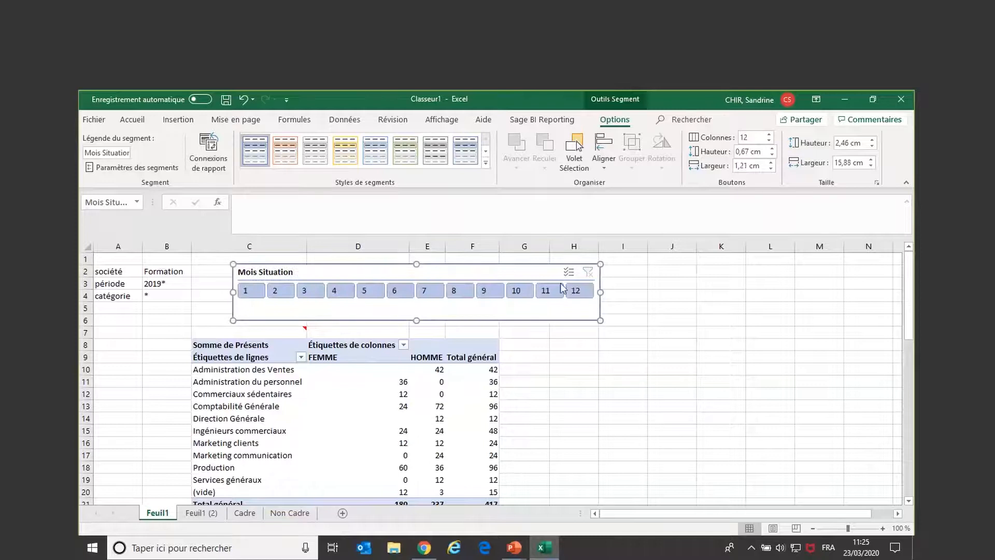
Filter the pivot table with the Mois Situation slicer on month 10 and switch it to month 5
click(363, 394)
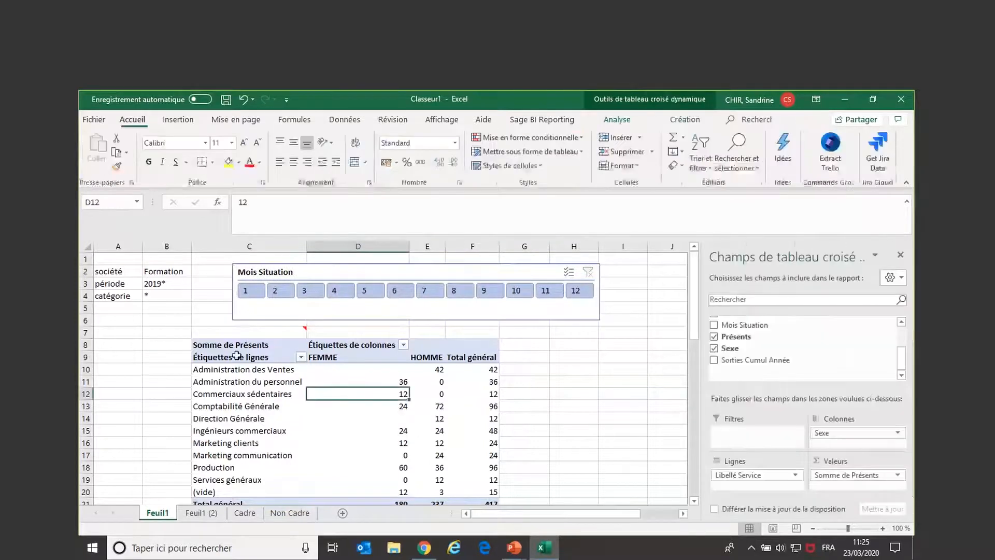
click(246, 357)
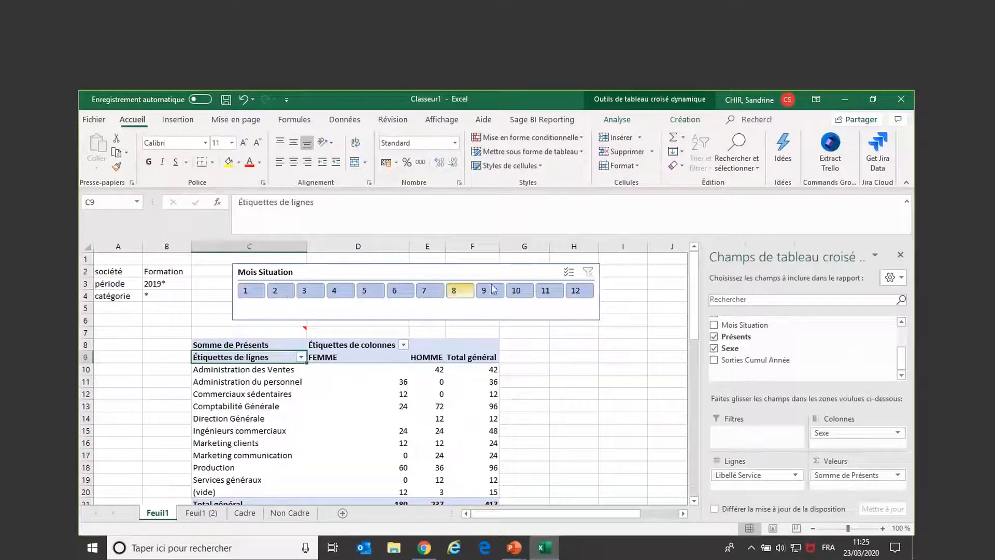
click(519, 293)
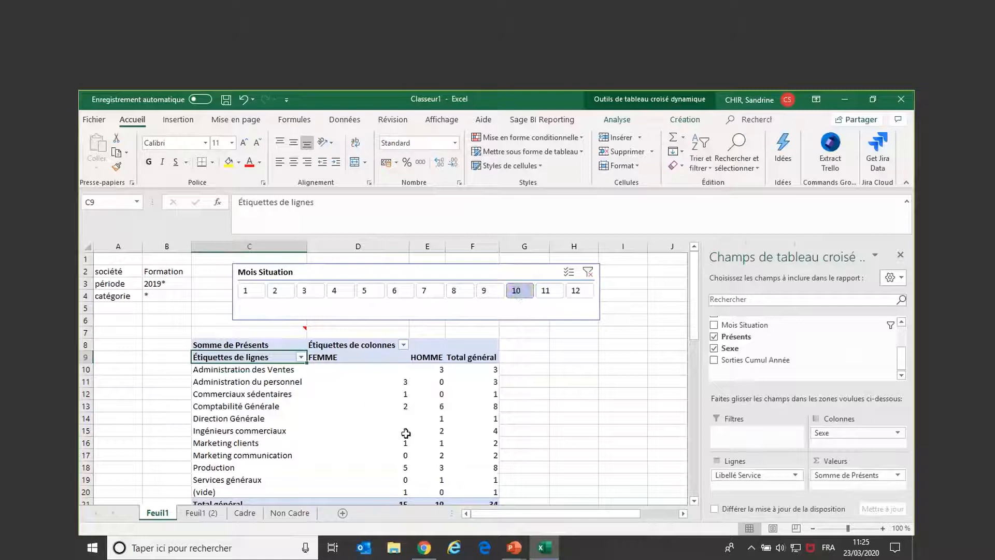
click(370, 292)
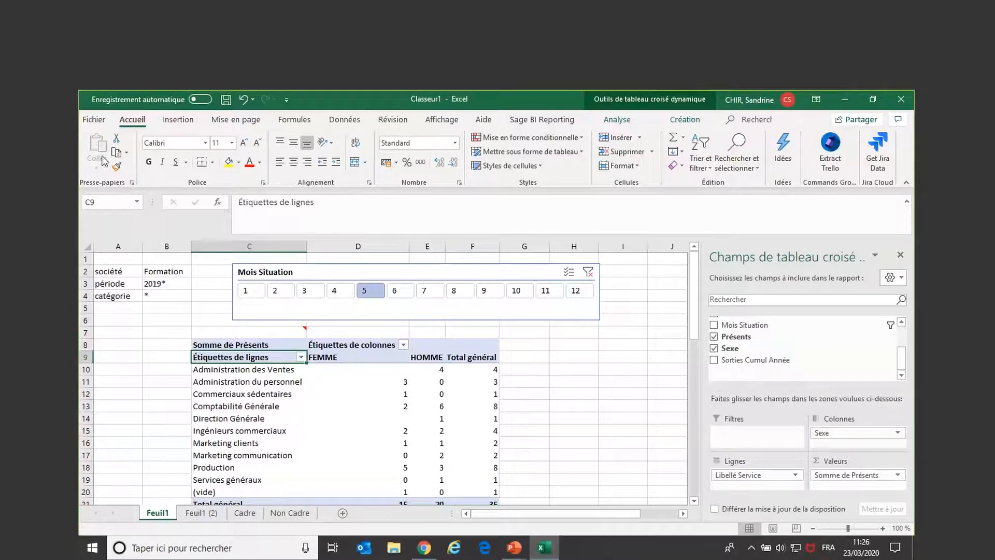
Open the SBR_compta.xlsx workbook from the COMPTA folder in C:\Sage\Etats Sage BI Reporting
click(94, 121)
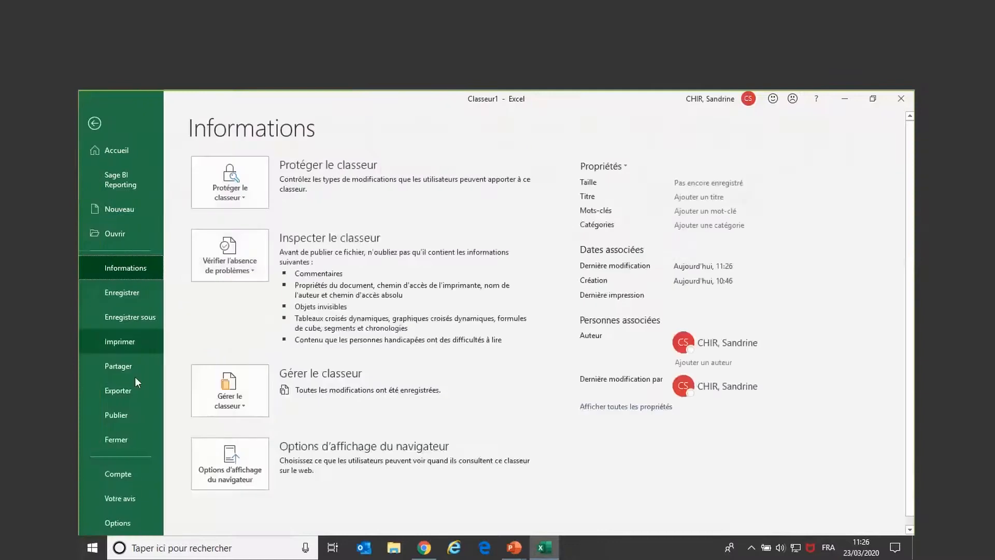
click(125, 234)
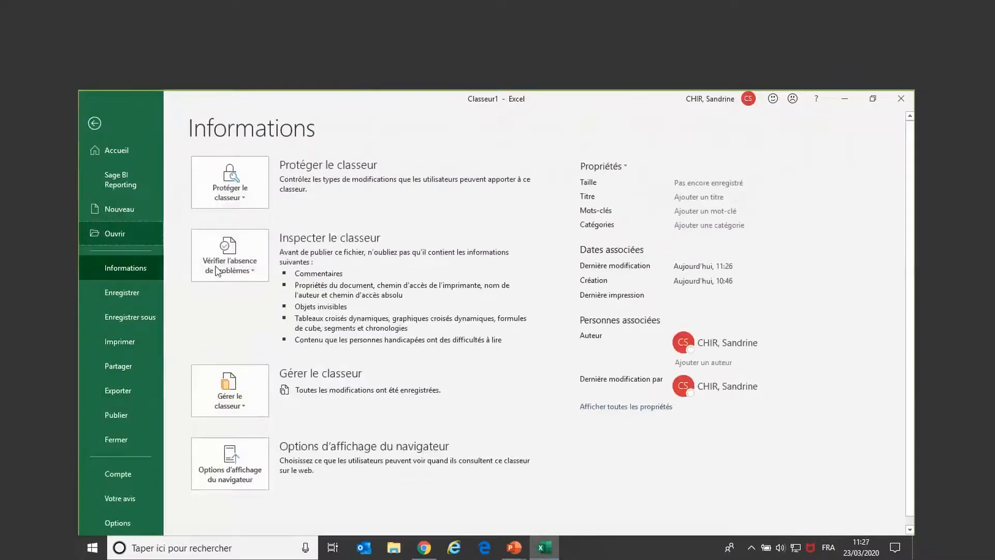
click(255, 405)
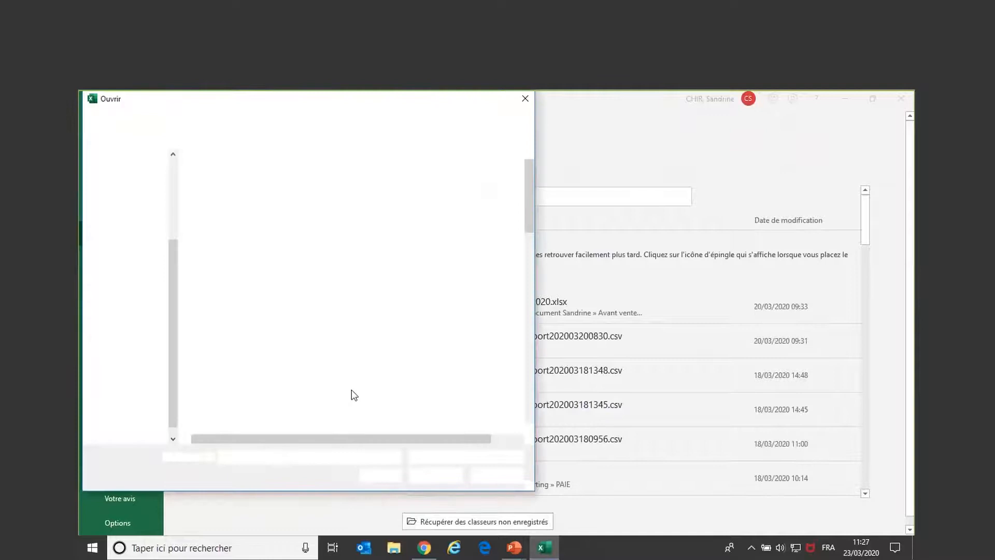
click(137, 332)
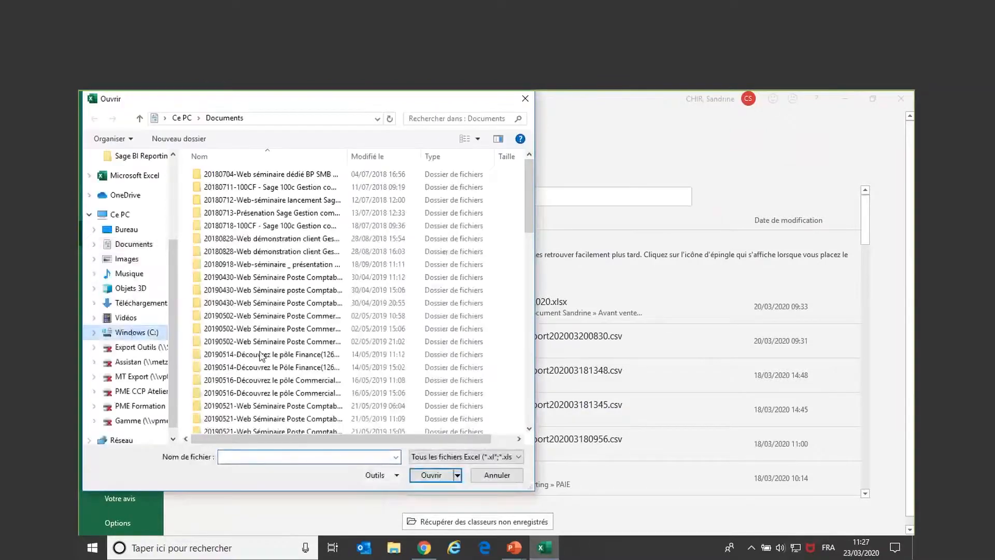
double_click(224, 367)
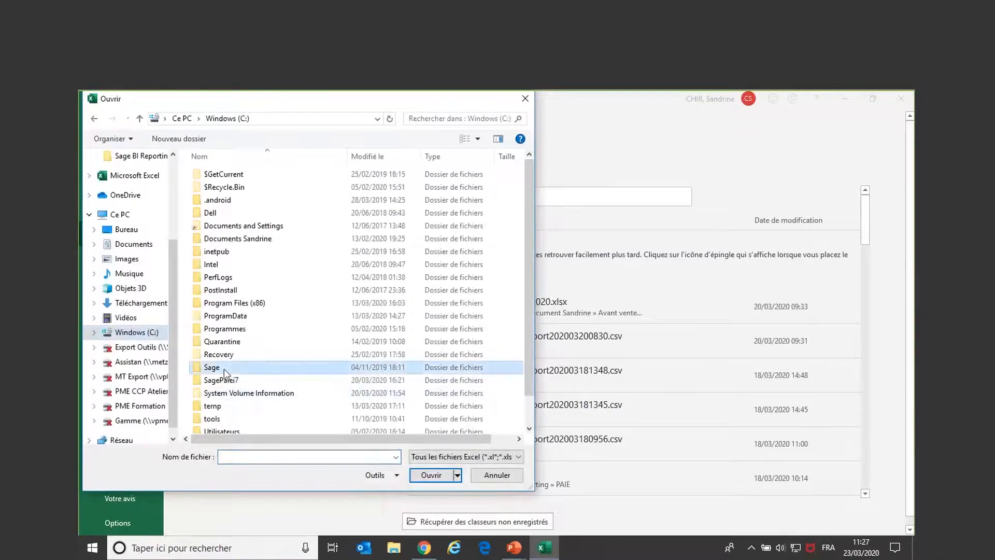
double_click(237, 200)
click(217, 177)
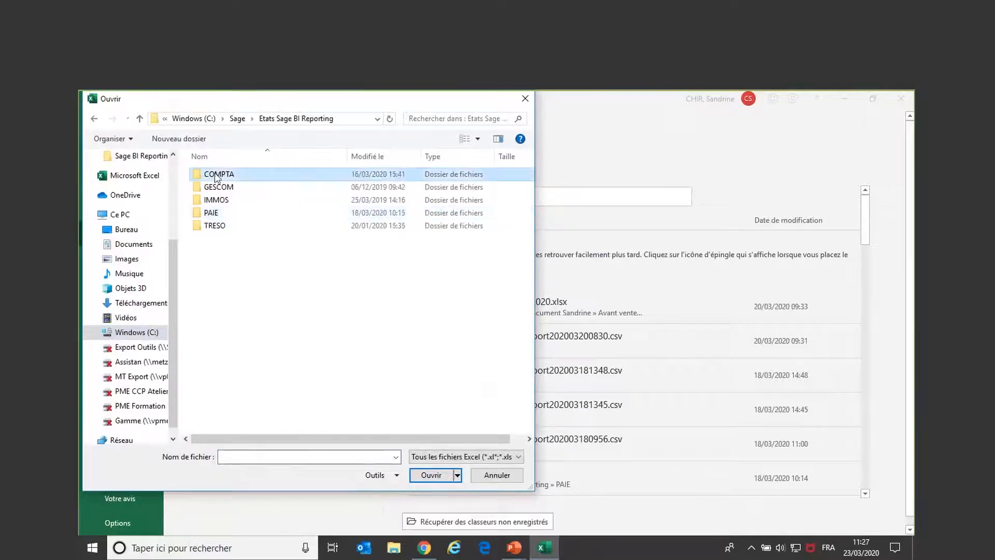
double_click(217, 178)
double_click(222, 175)
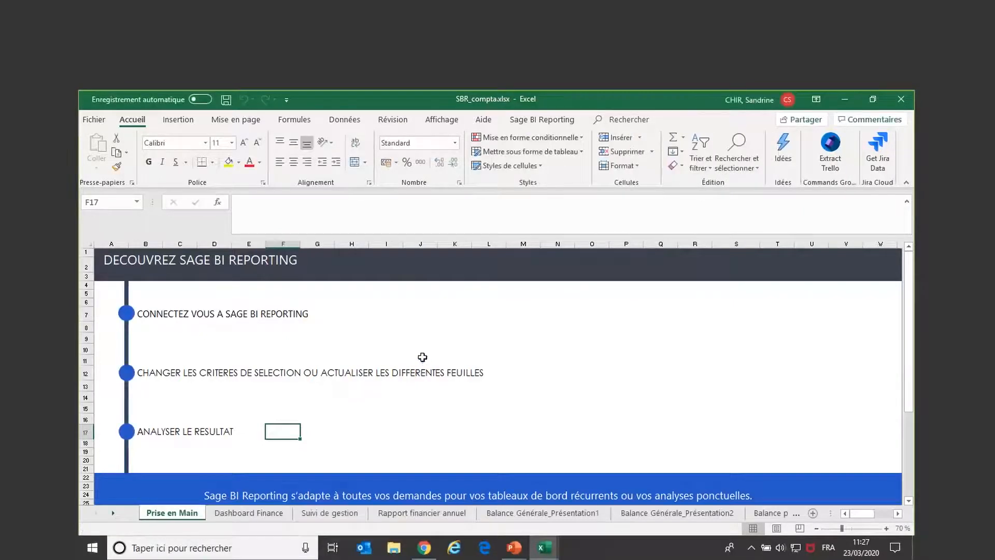
Set the Société filter of the Dashboard Finance sheet to Bijou SA
click(234, 514)
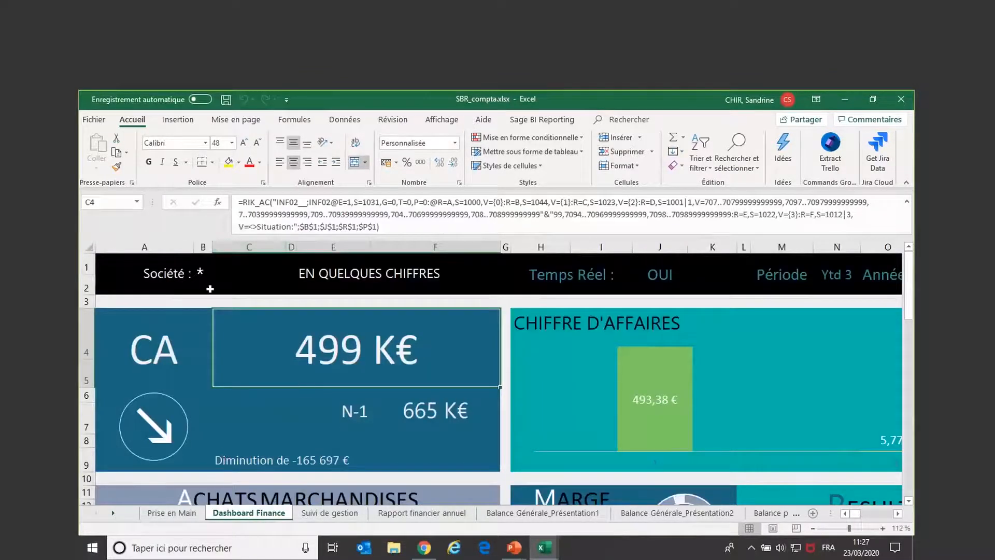
click(210, 271)
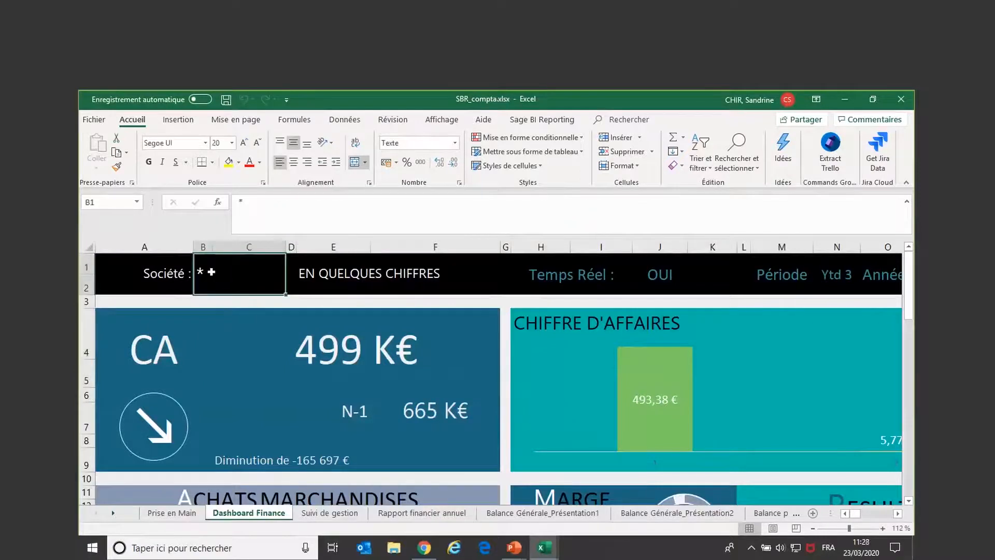
double_click(211, 271)
click(311, 200)
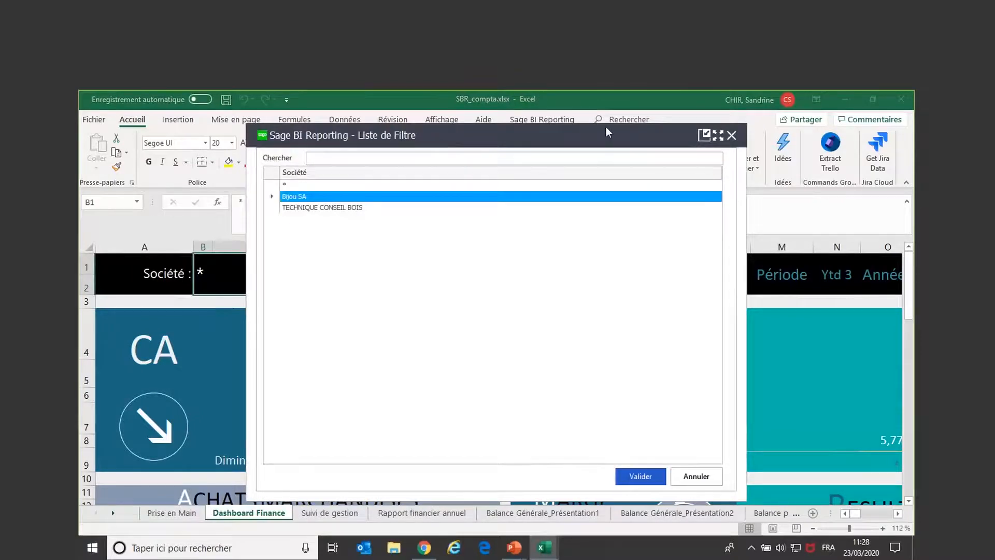
drag(607, 131, 778, 123)
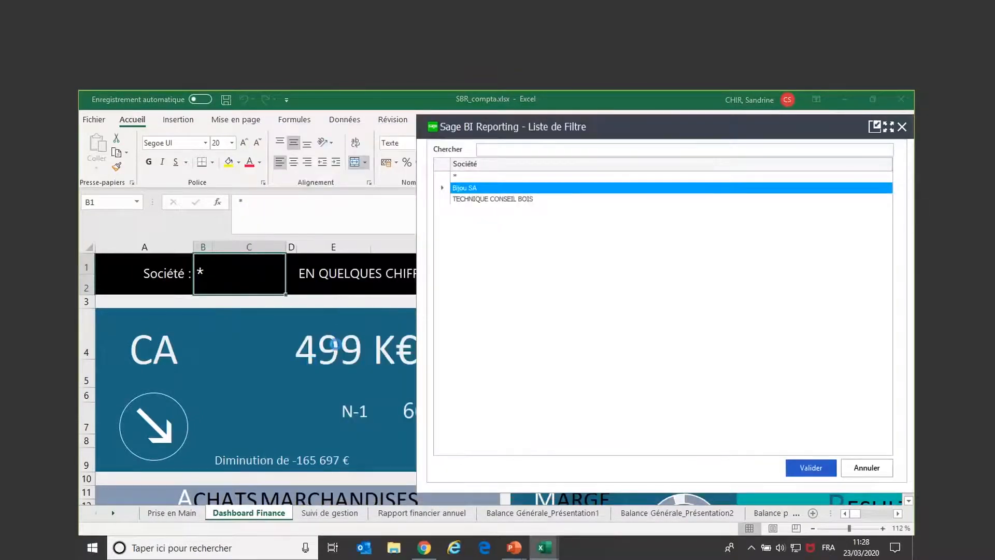
click(803, 468)
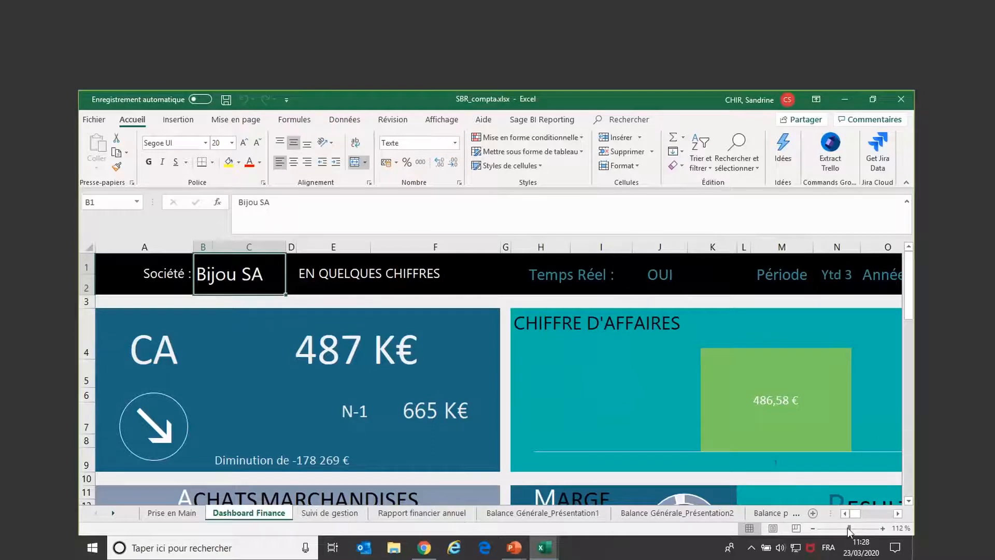
Set the dashboard's Année filter to 2020
click(898, 514)
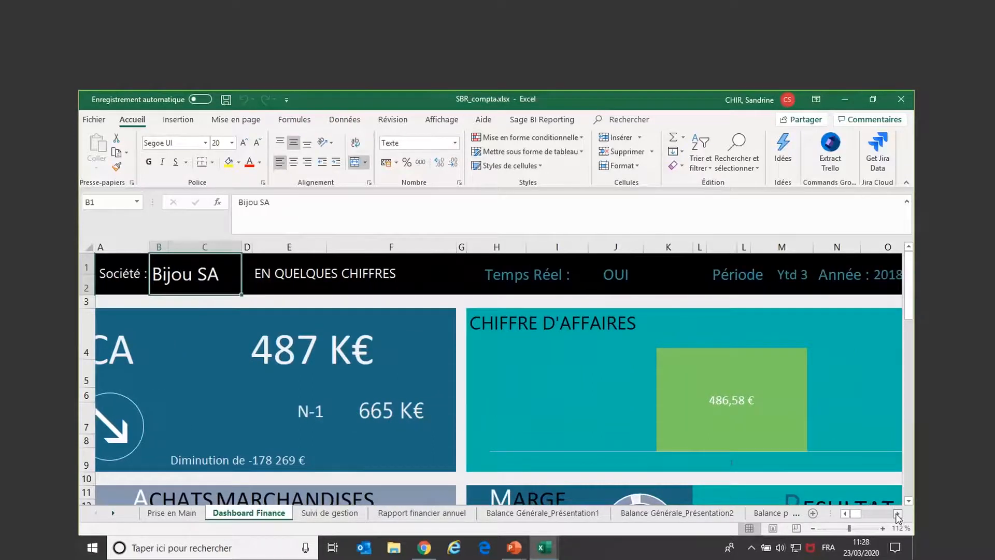
click(898, 513)
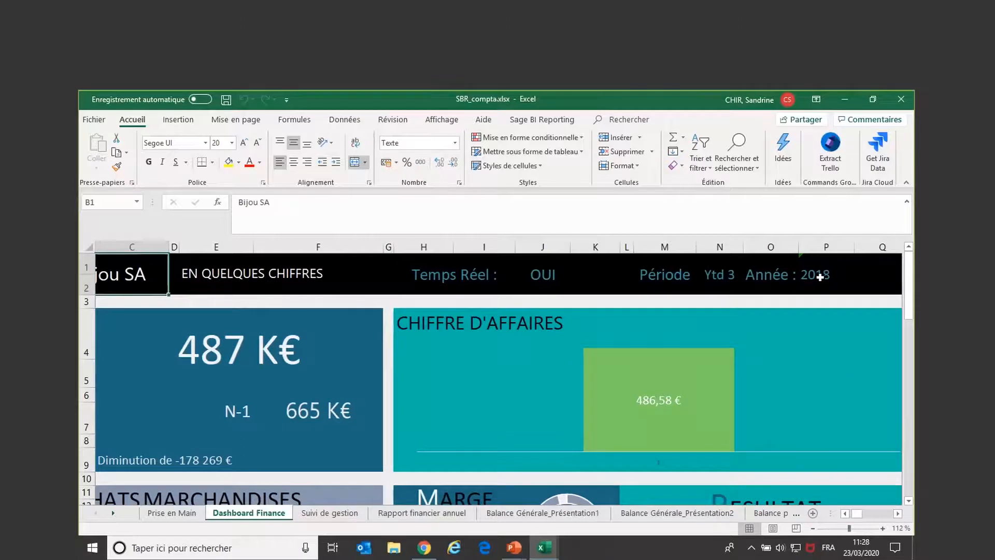
click(820, 277)
double_click(821, 277)
click(290, 230)
click(289, 241)
click(641, 475)
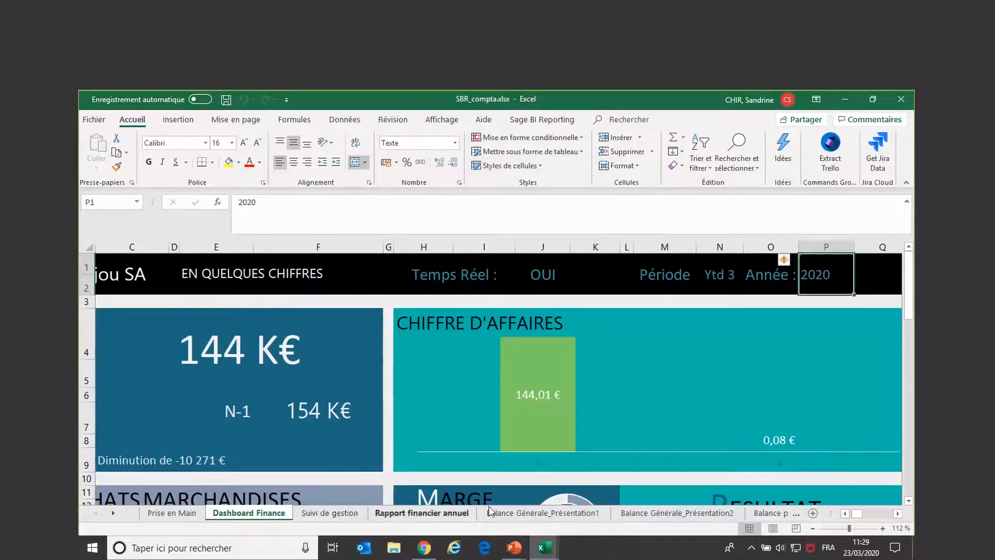
Set the Société filter of the Balance par nature sheet to TECHNIQUE CONSEIL BOIS
click(770, 512)
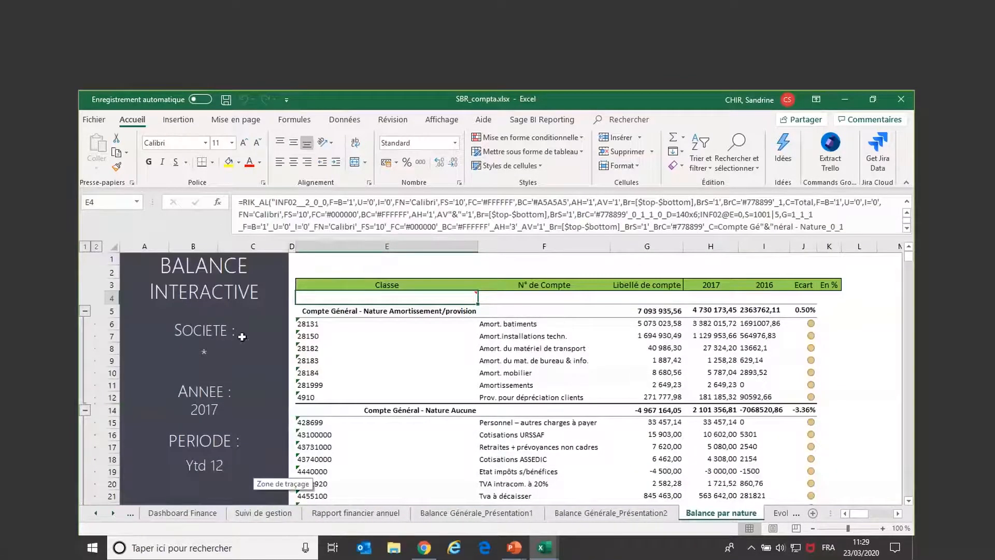
double_click(205, 351)
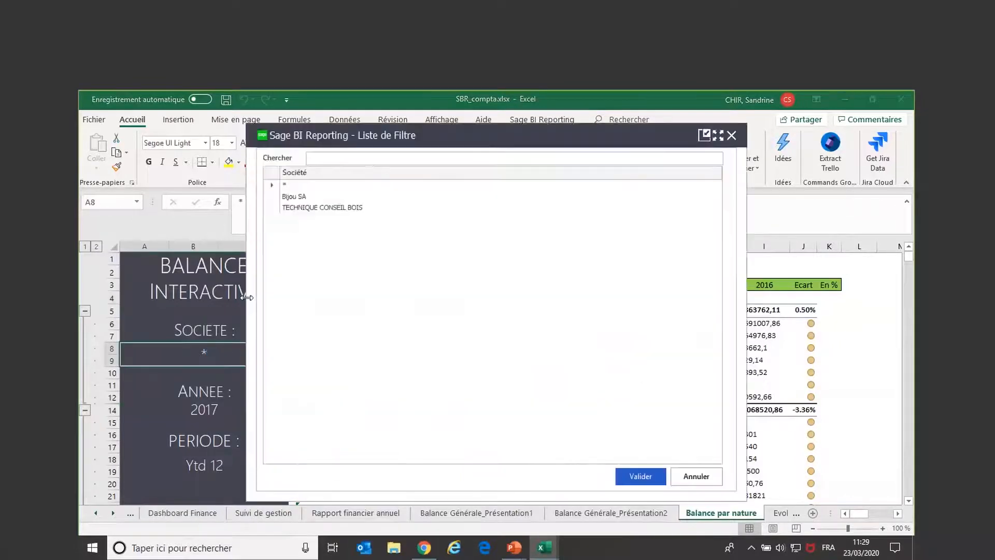
click(308, 209)
click(640, 475)
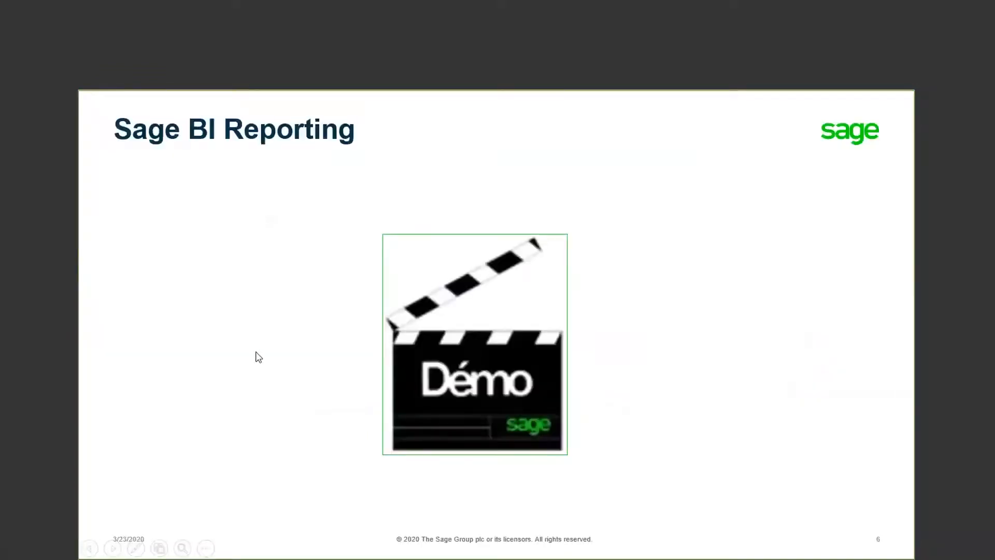
key(alt+Tab)
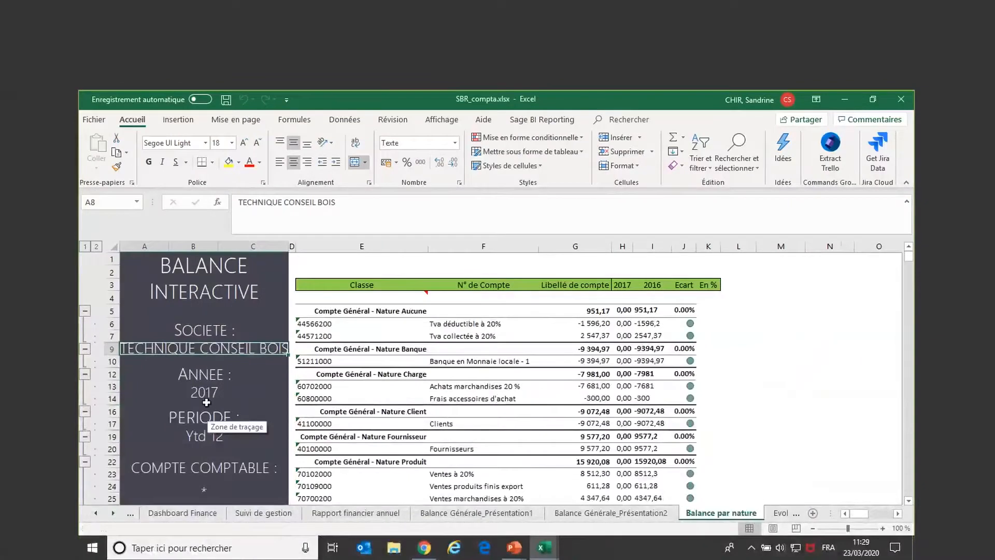
Set the interactive balance's year to 2019 and view the rest of the recalculated balance
double_click(208, 395)
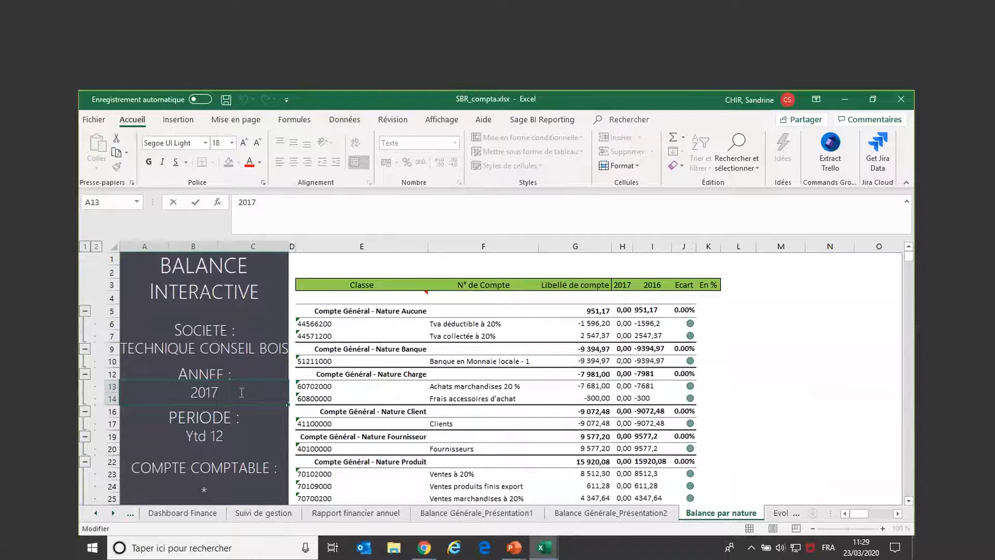
key(BackSpace)
text(9)
key(Return)
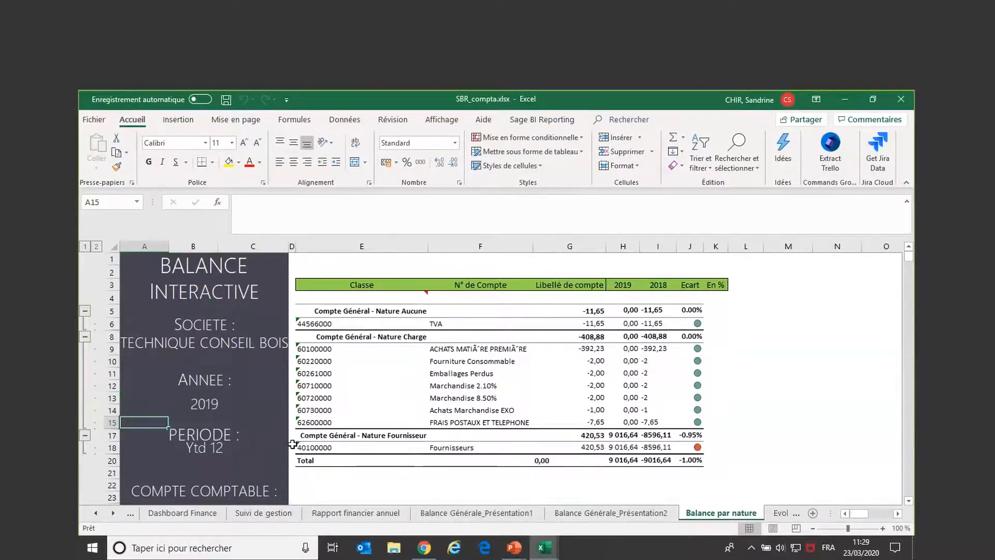
scroll(309, 430, down, 3)
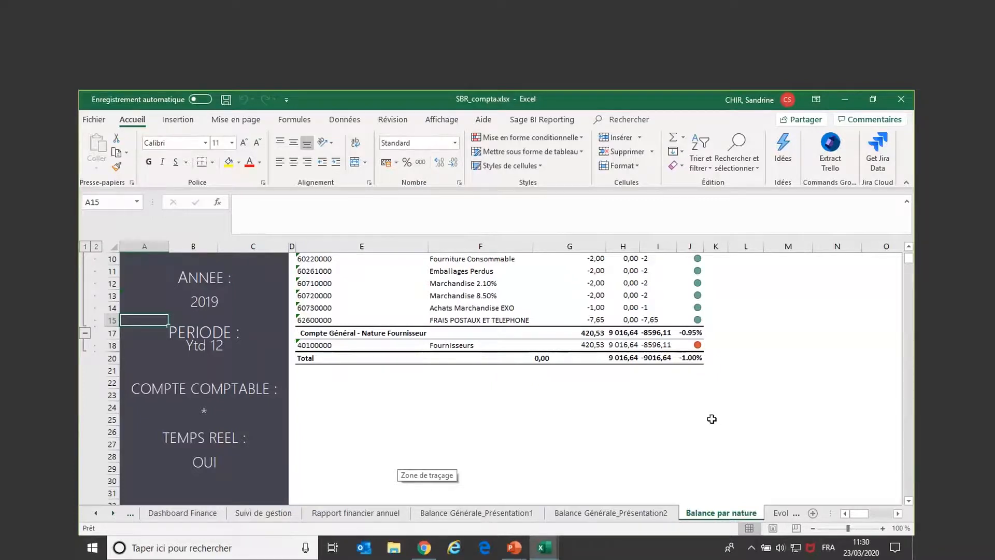
Close the SBR_compta workbook without saving its changes
click(89, 119)
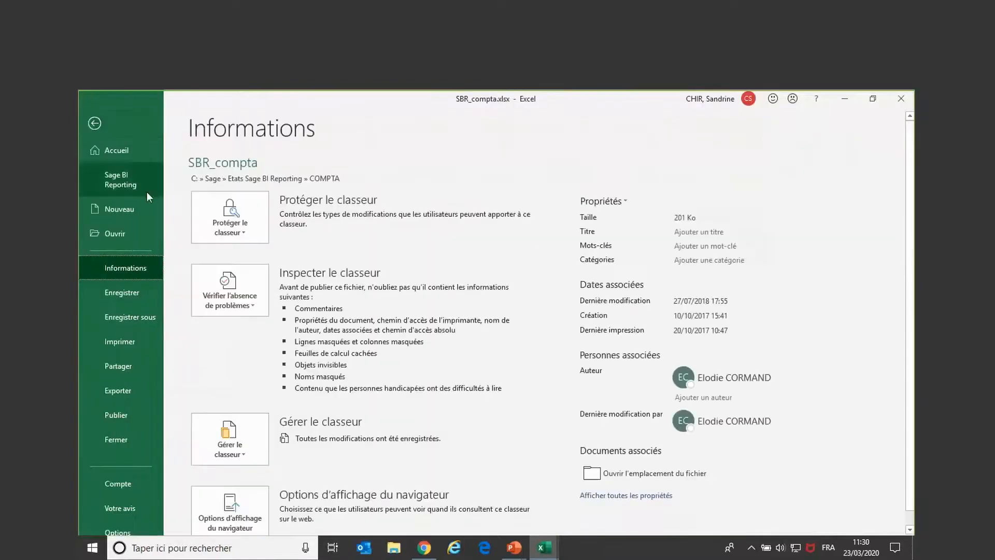
click(94, 123)
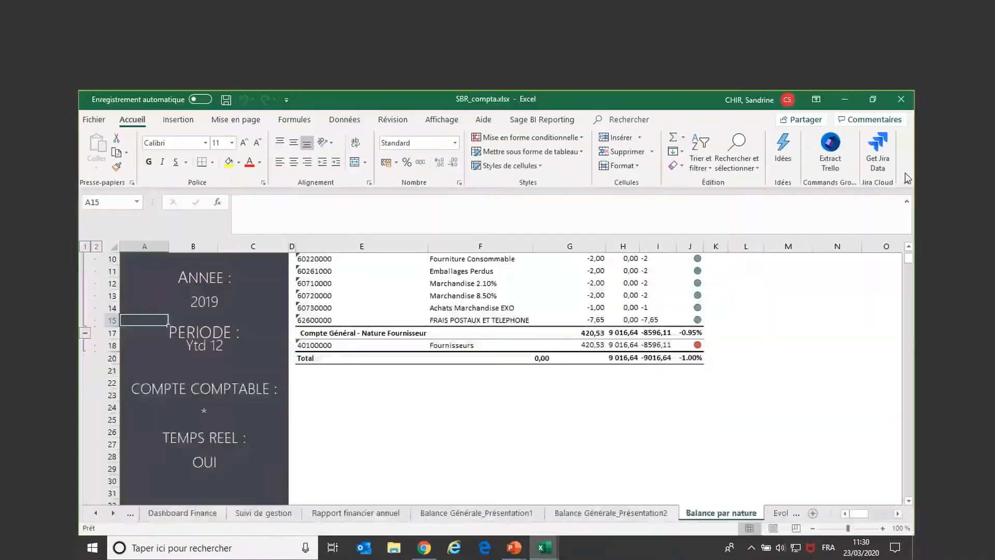
click(901, 99)
click(495, 333)
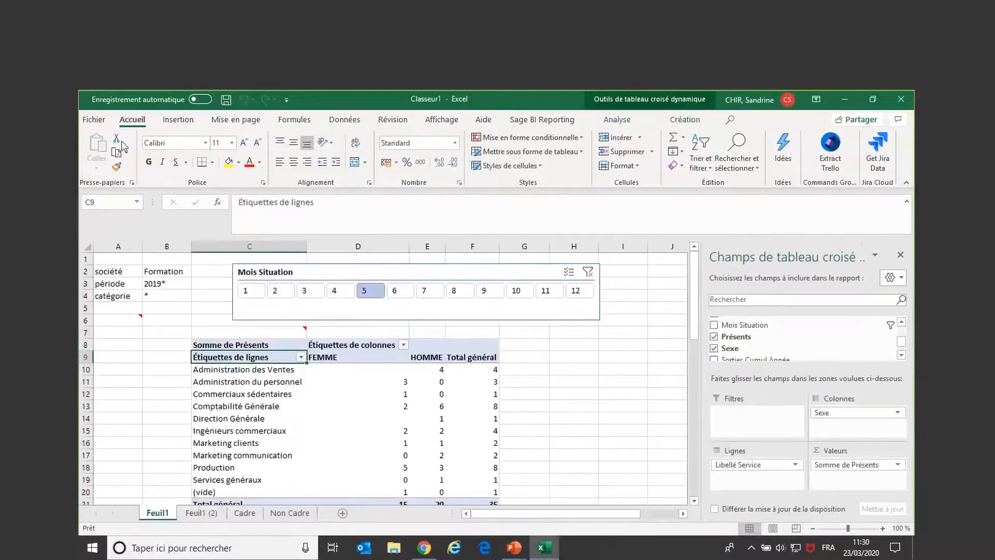
Save the payroll workbook Classeur1 as BI PAIE in the Bureau folder and close it
click(94, 120)
click(137, 316)
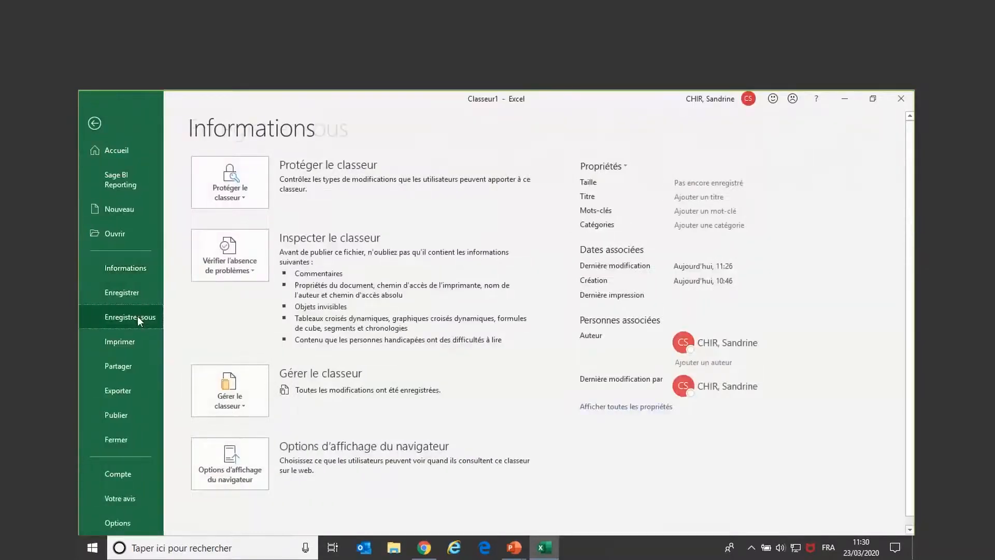
click(252, 381)
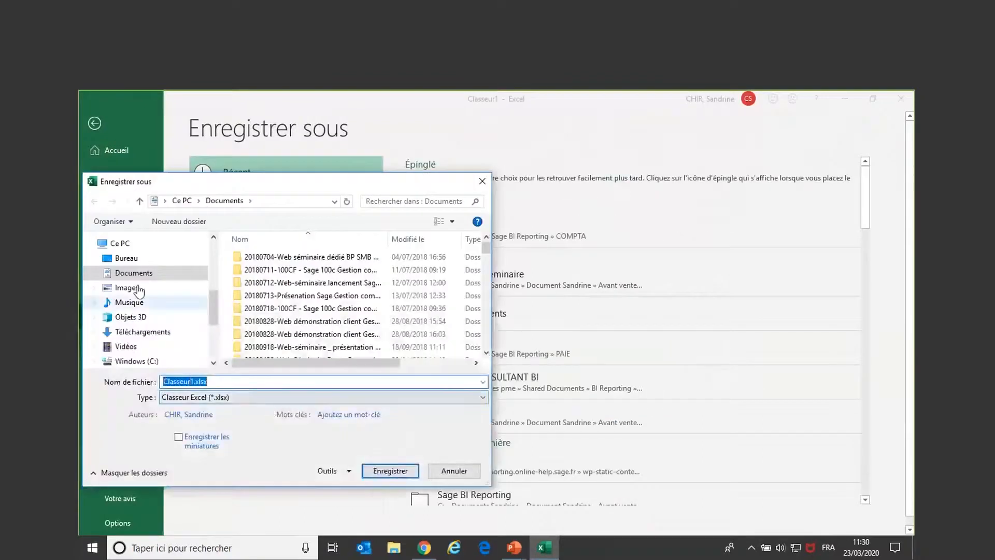
click(126, 258)
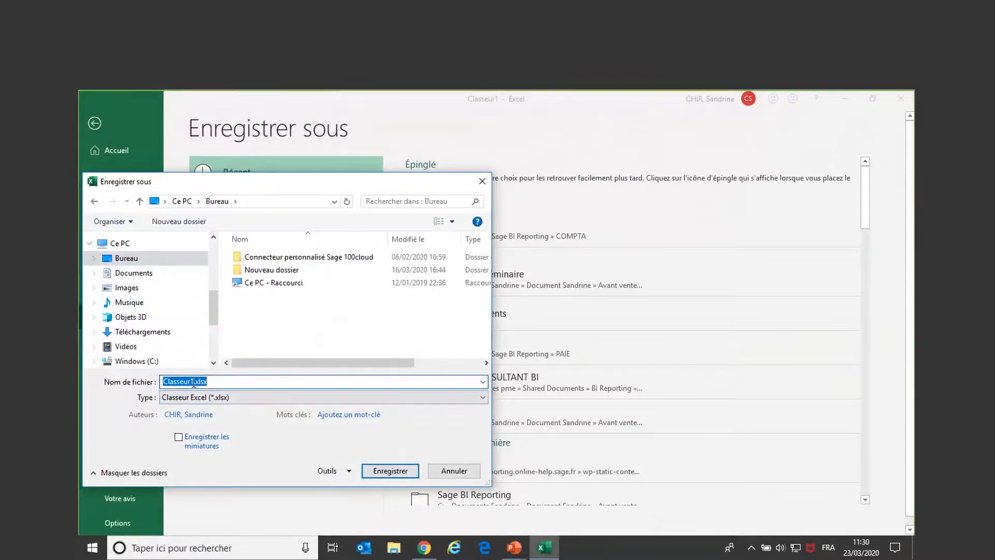
text(BI PAIE)
key(Return)
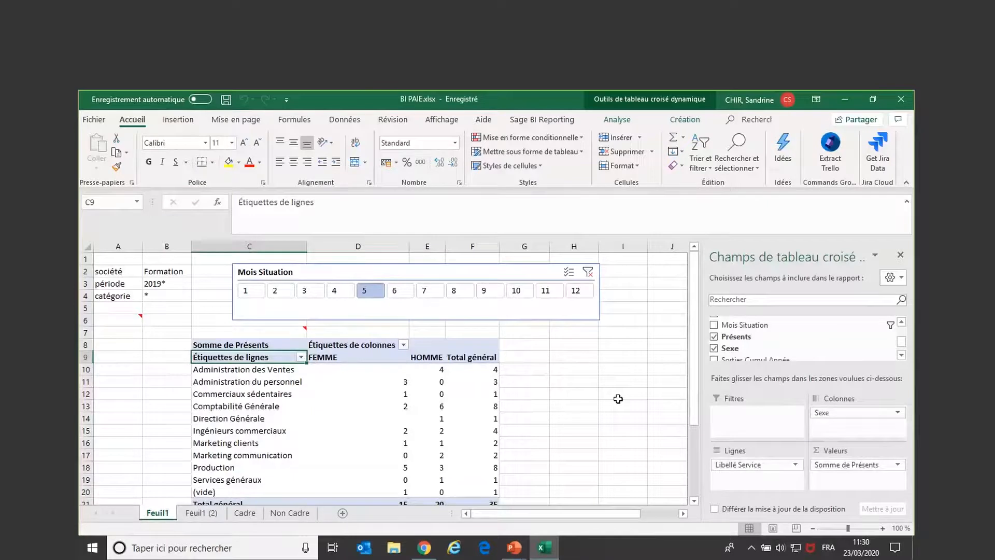
click(100, 119)
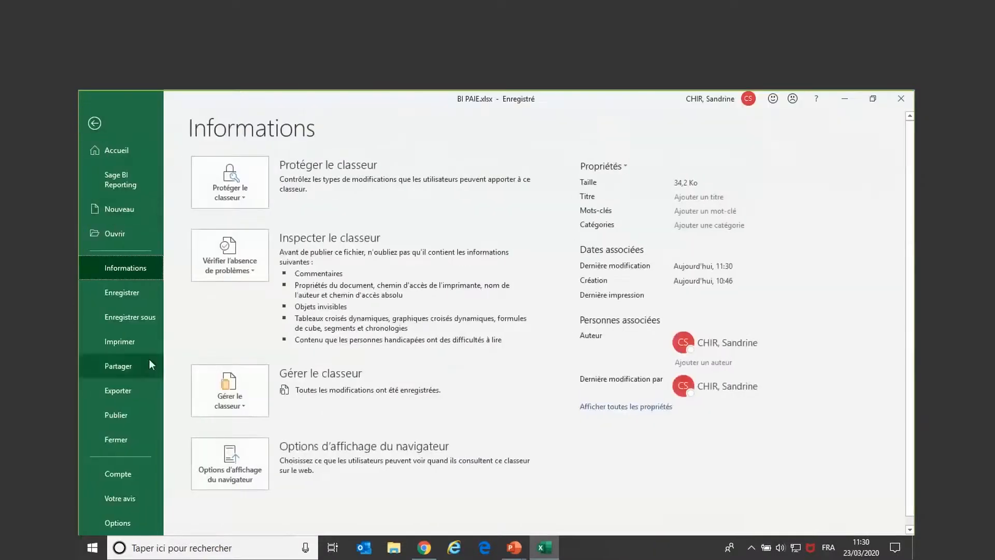
click(114, 440)
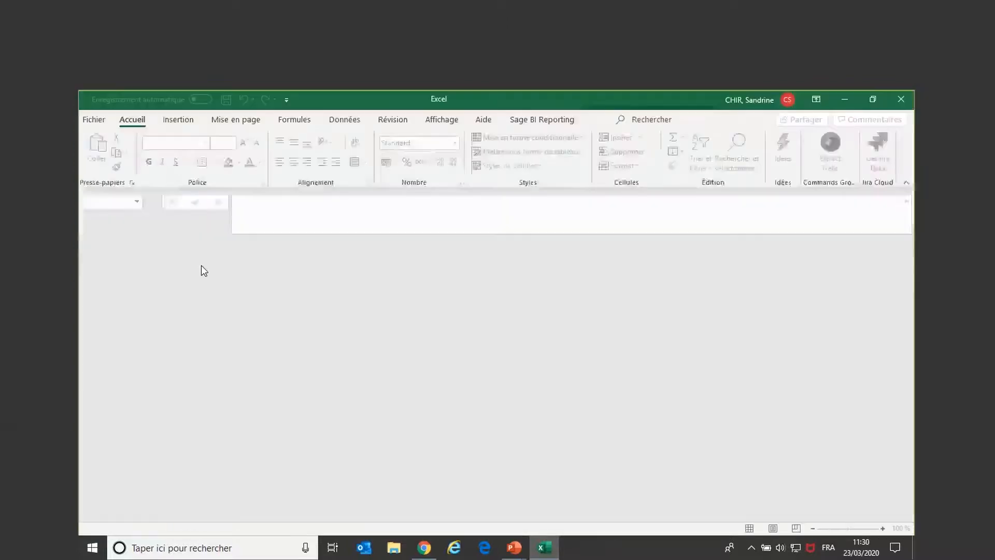
Create a new blank workbook
click(89, 122)
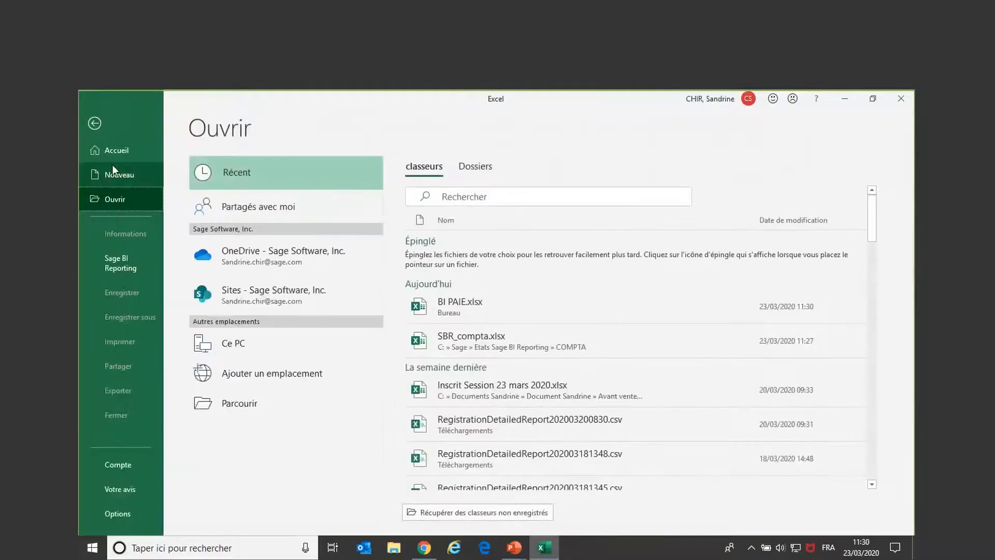
click(111, 172)
click(272, 267)
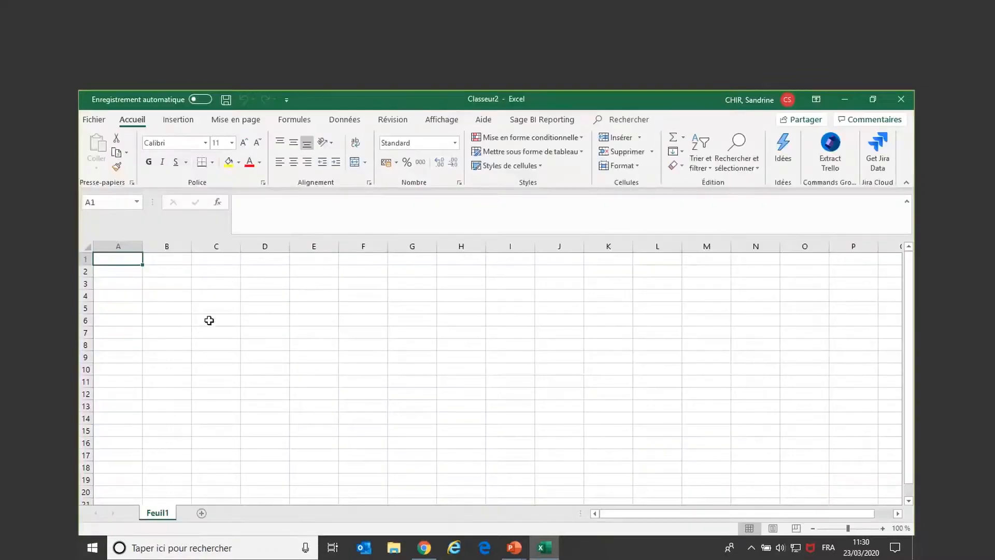
Start a cube in cell C6 using the Ventes model of the Sage 100cloud Gestion Commerciale connector
click(209, 320)
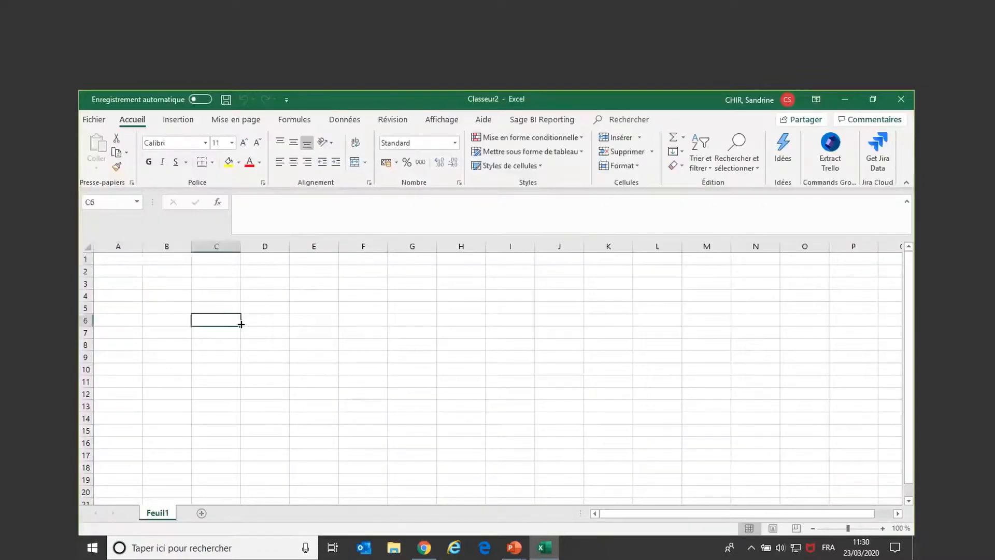
click(529, 124)
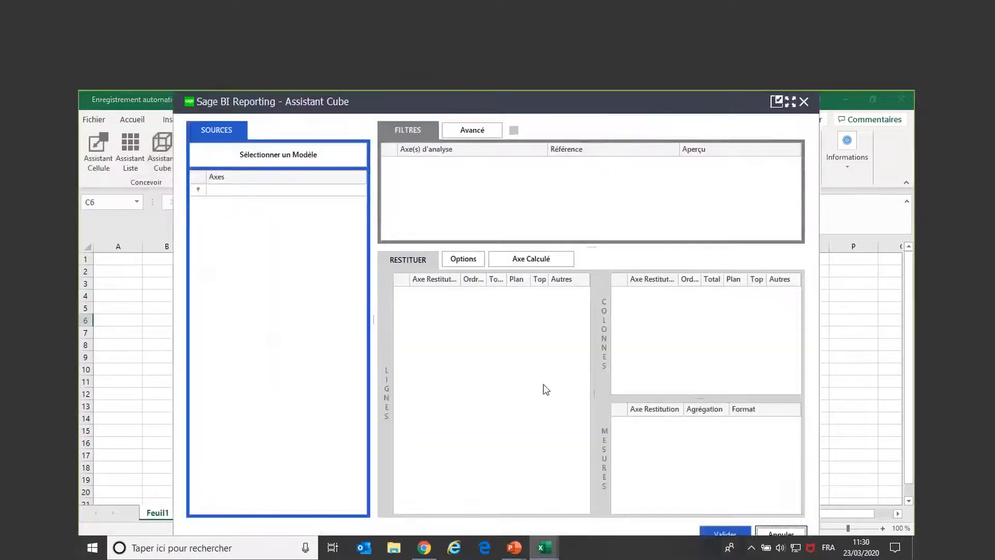
click(225, 153)
click(346, 210)
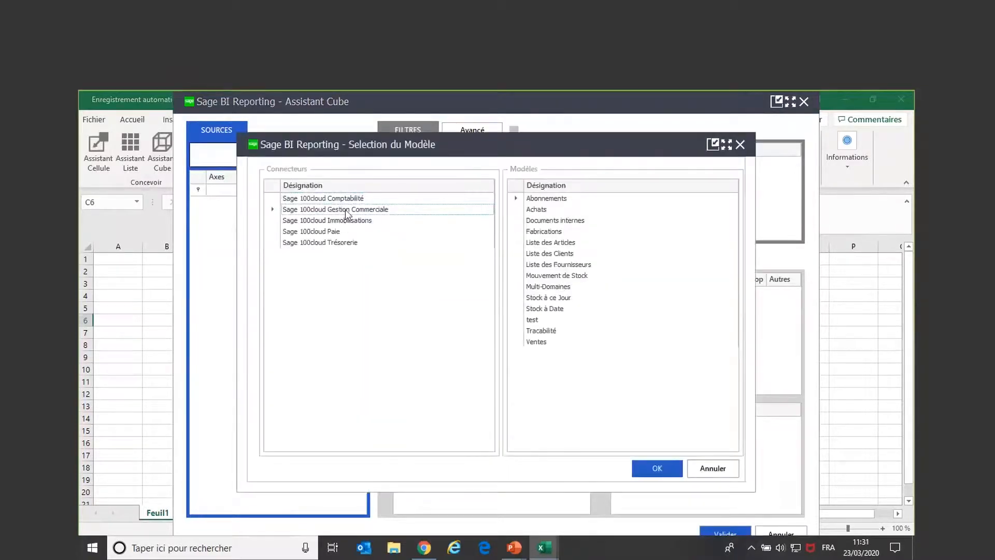
click(536, 344)
click(657, 468)
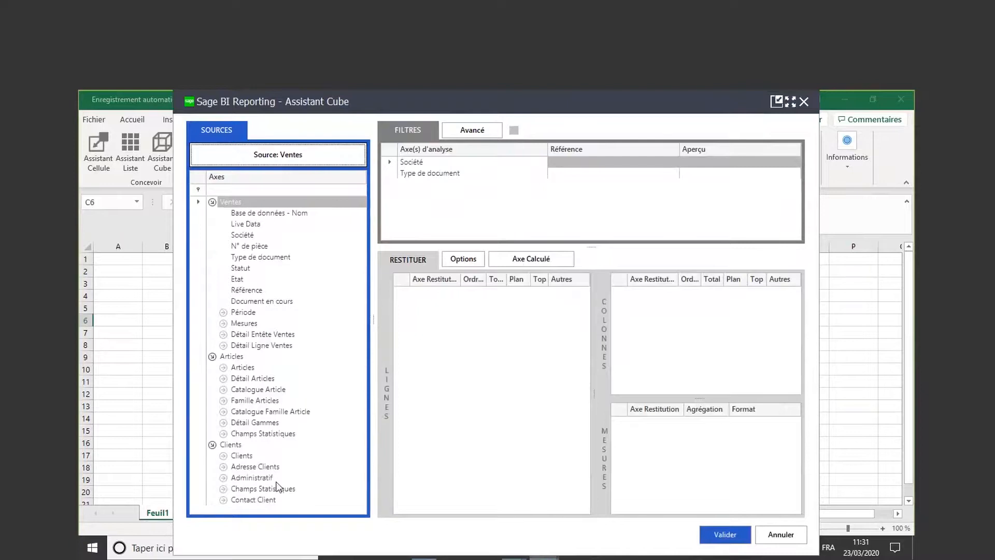
Add Code Client to the cube's rows and Année to its columns
click(227, 456)
drag(263, 469, 415, 335)
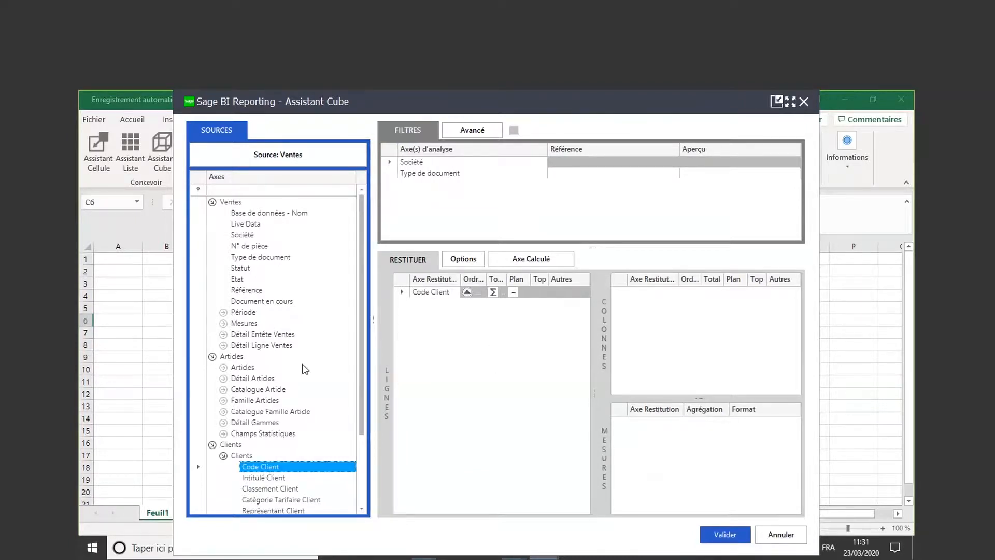
click(223, 312)
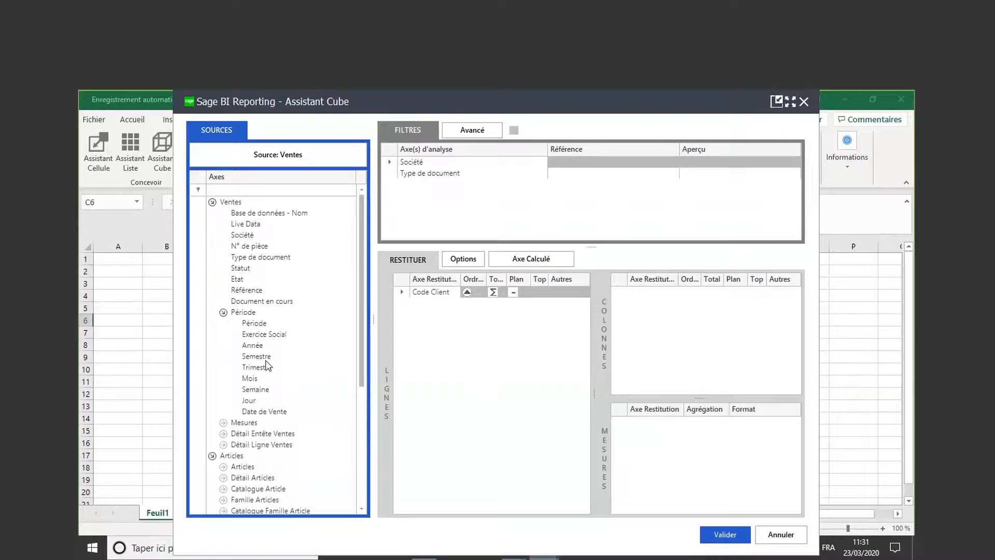
click(254, 345)
drag(259, 348, 741, 323)
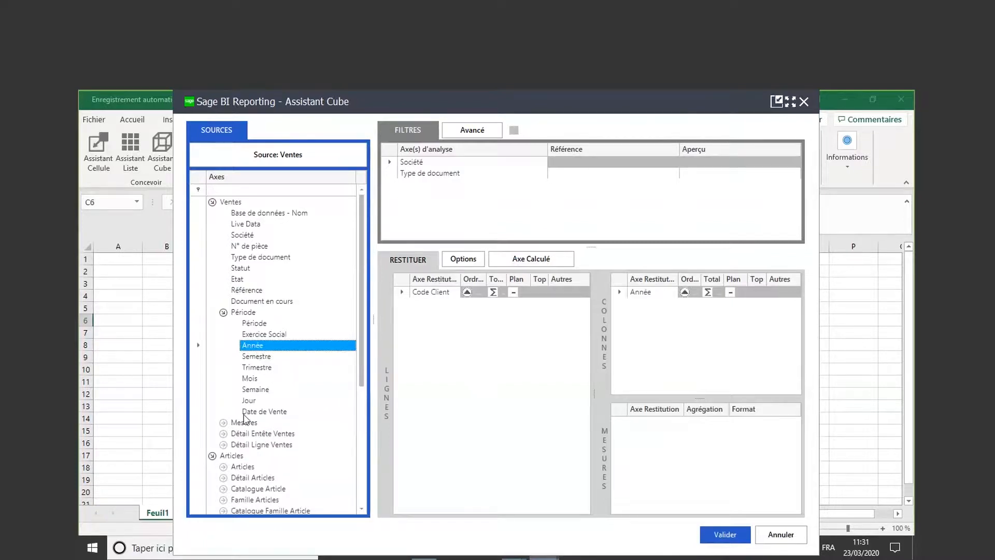
Add CA HT brut as the cube's measure and generate the table
click(223, 422)
click(265, 434)
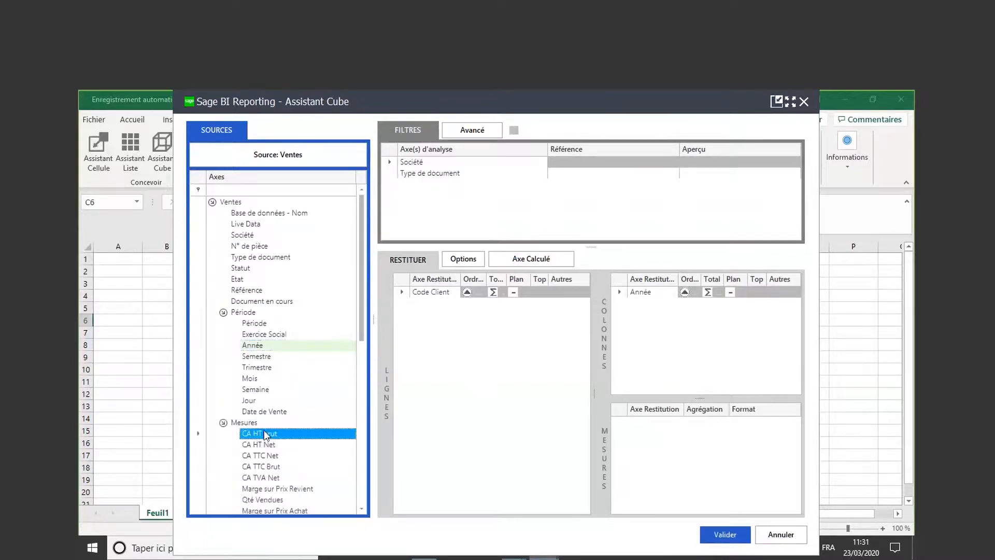
drag(278, 438, 639, 440)
click(721, 537)
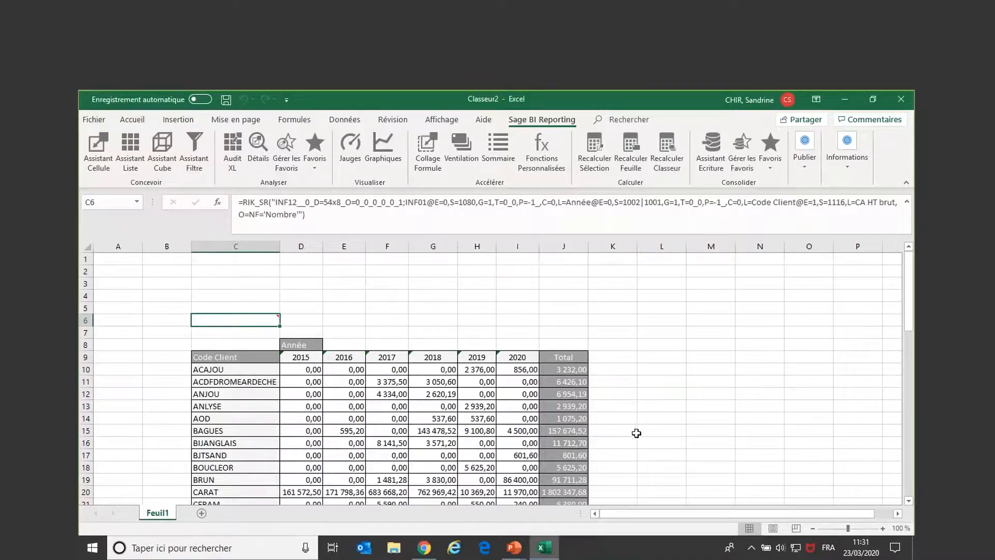
Enter the labels SOCIETE, PERIODE and COLLABORATEURS in cells A2 to A4 and widen column A
click(119, 274)
text(SOCIETE)
key(Return)
text(PERIODE)
key(Return)
text(COLLABORATEURS)
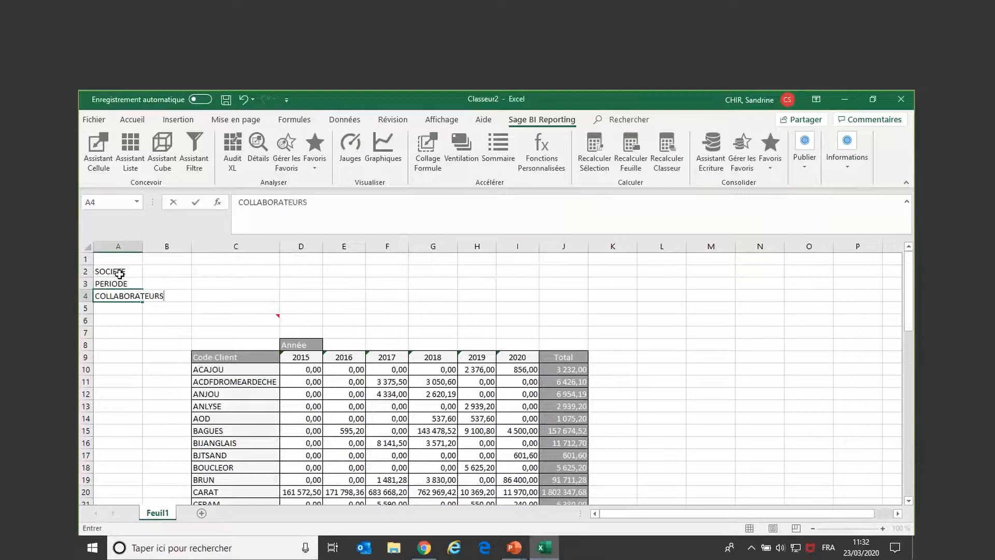
key(Return)
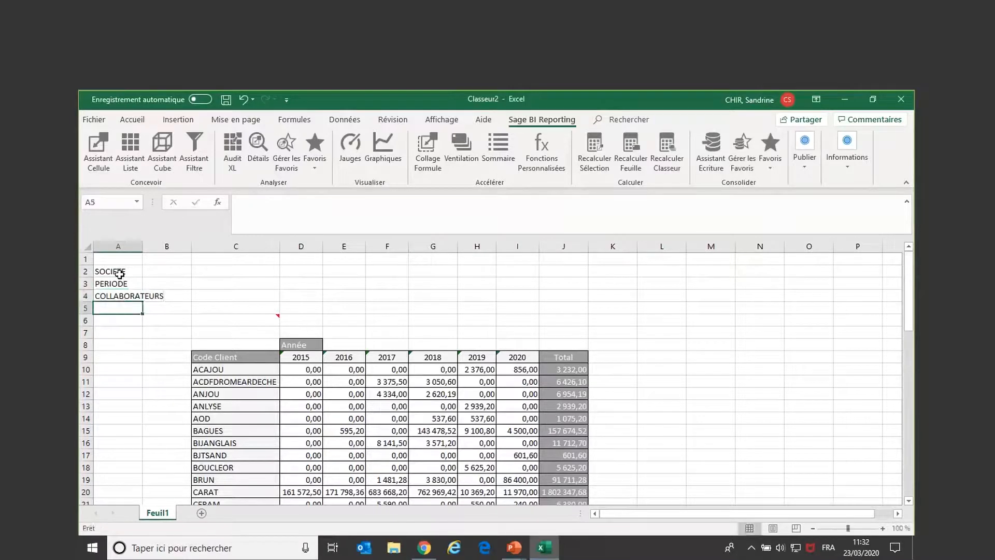
drag(142, 247, 160, 247)
Reopen the cube in C6 for editing and add a Société filter linked to cell B2, checking its available values
click(274, 321)
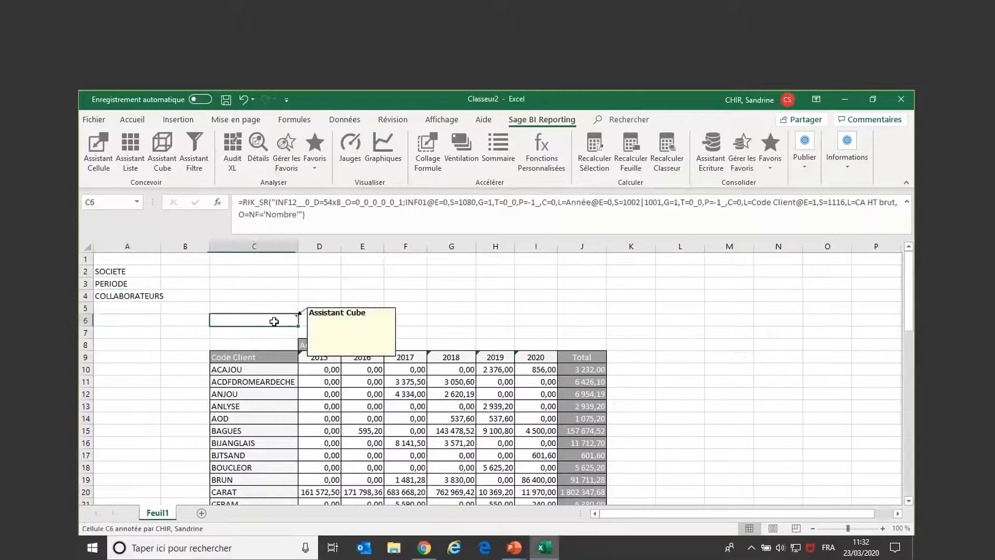
double_click(273, 321)
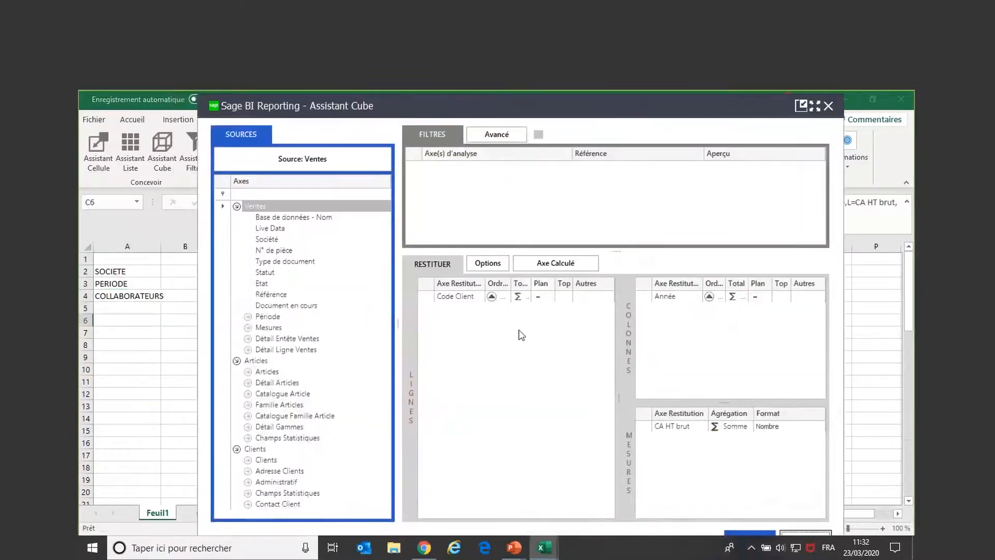
drag(274, 238, 597, 171)
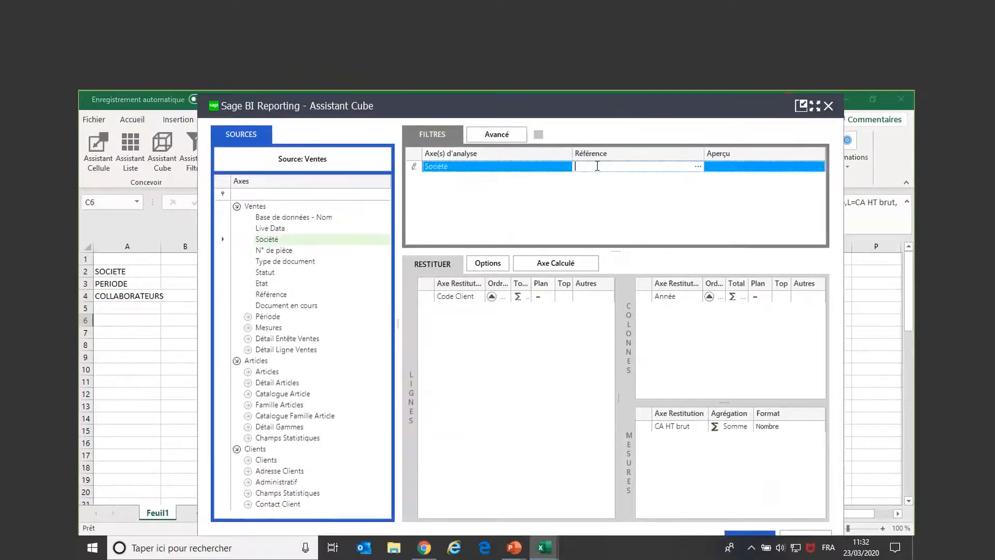
click(179, 273)
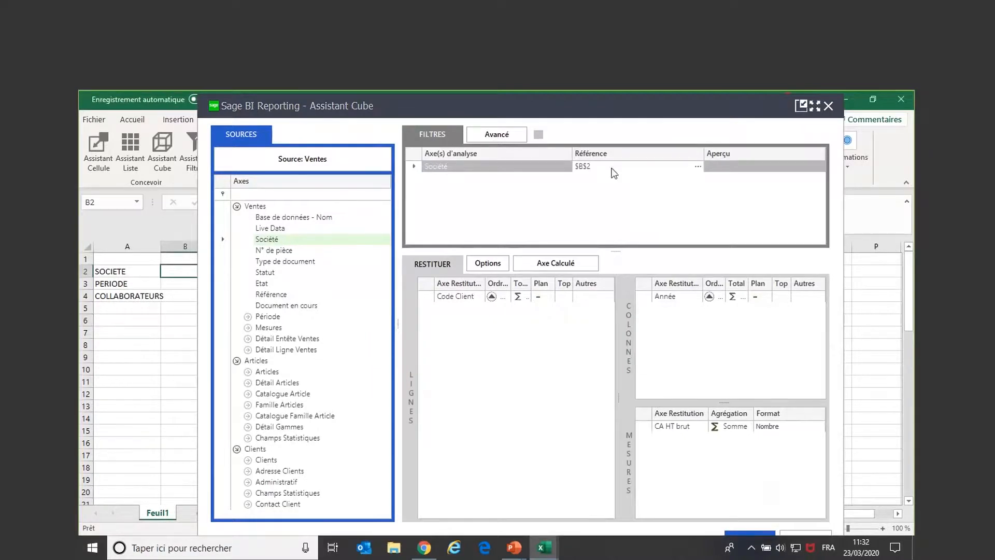
click(697, 168)
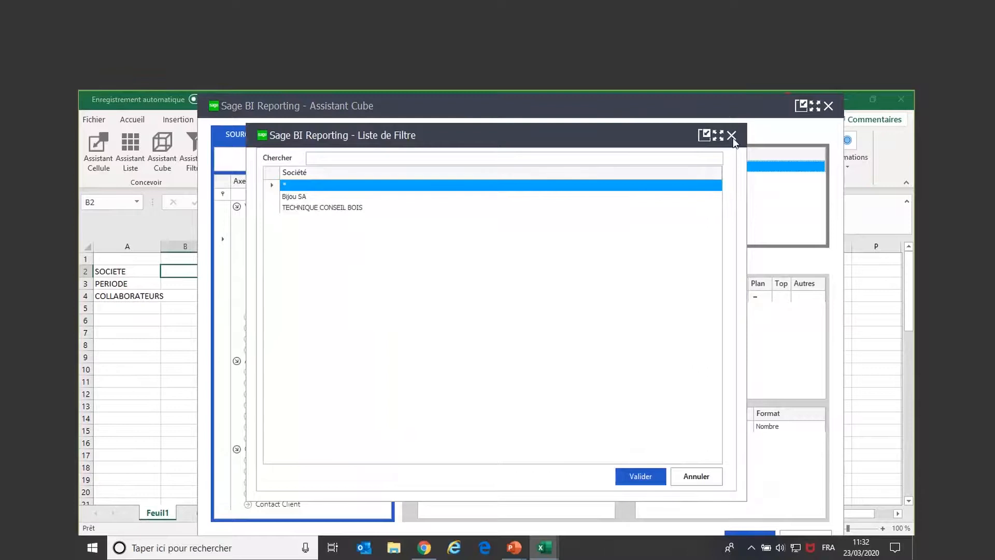
click(731, 136)
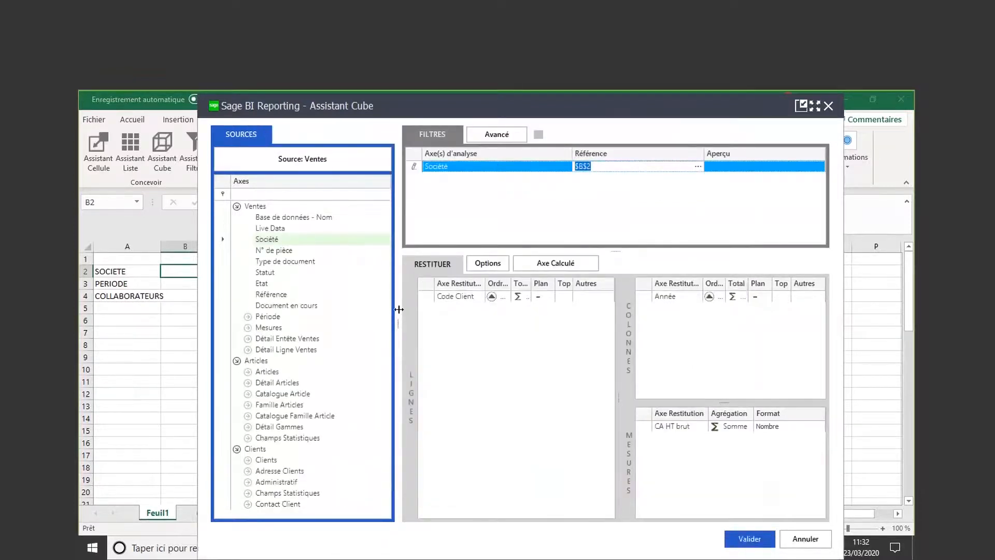
Add an Année filter to the cube, linked to cell B3
click(247, 316)
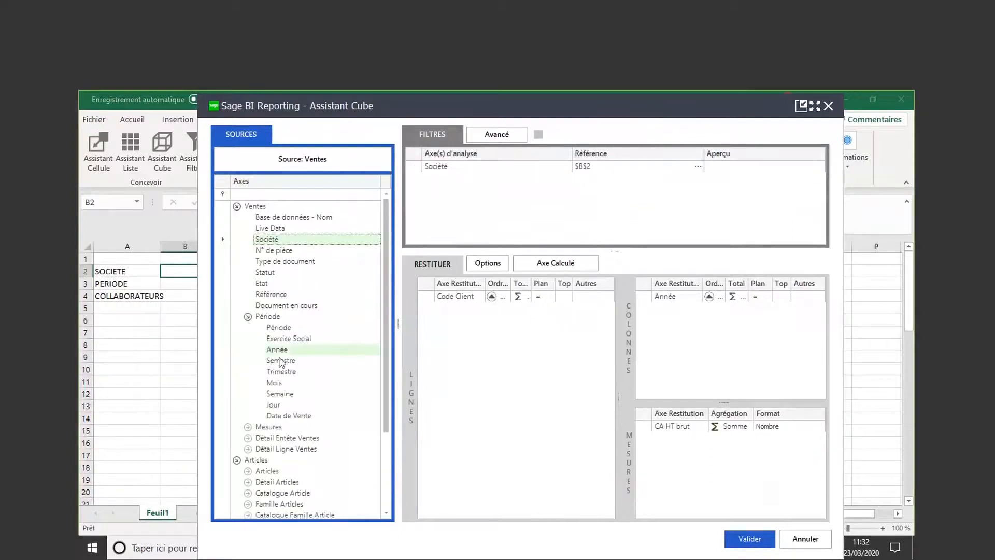
drag(278, 350, 576, 189)
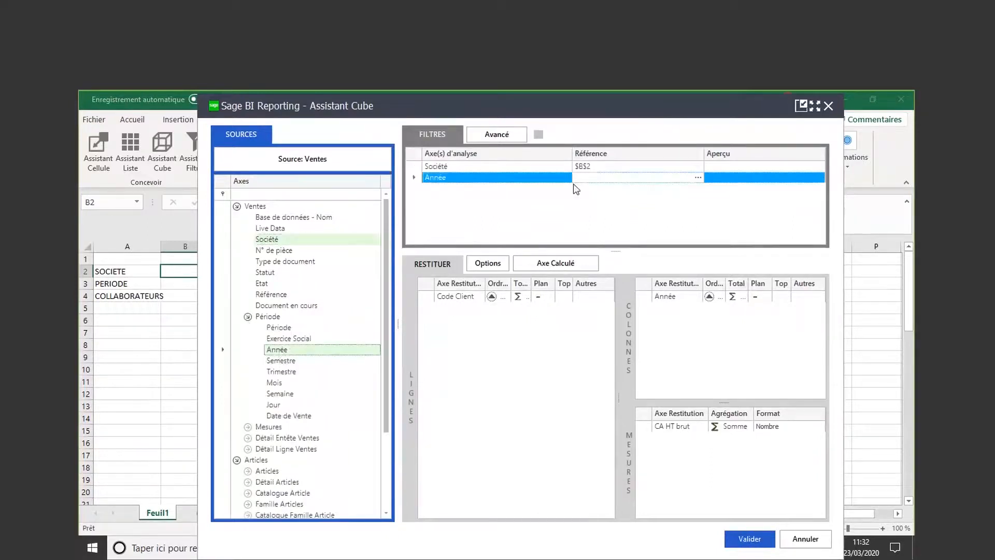
click(179, 285)
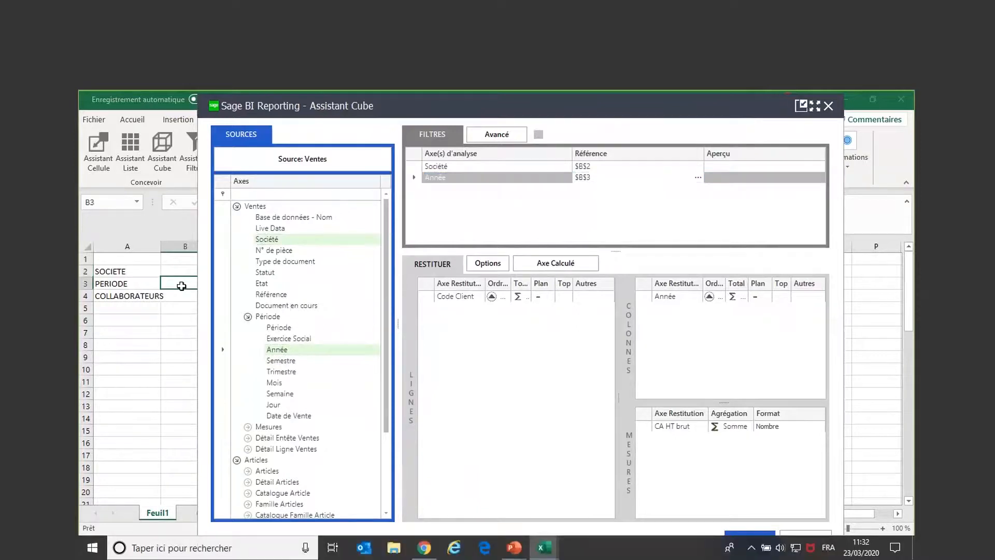
Add a Représentant Client filter linked to cell B4 and validate the cube
drag(387, 400, 389, 484)
click(249, 461)
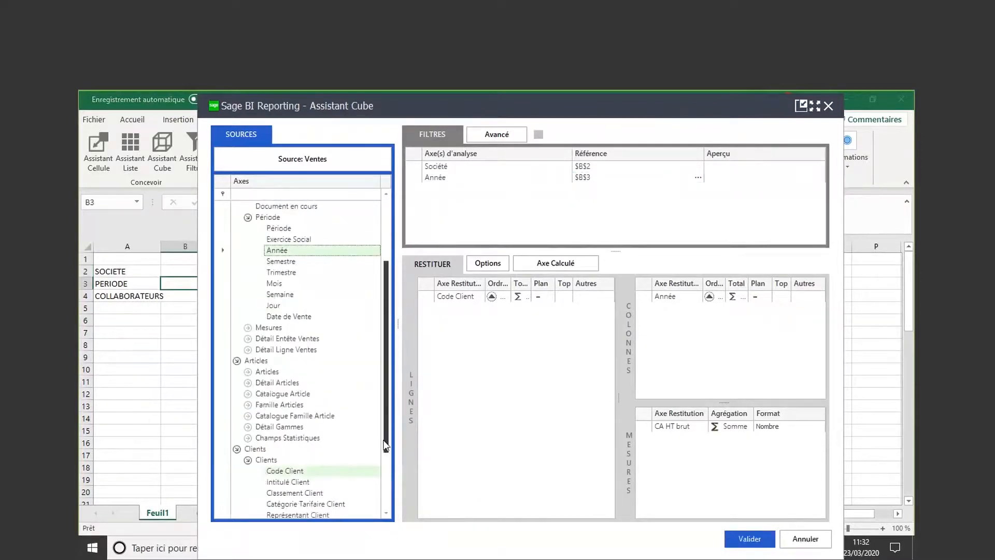
scroll(386, 441, down, 1)
drag(313, 472, 484, 208)
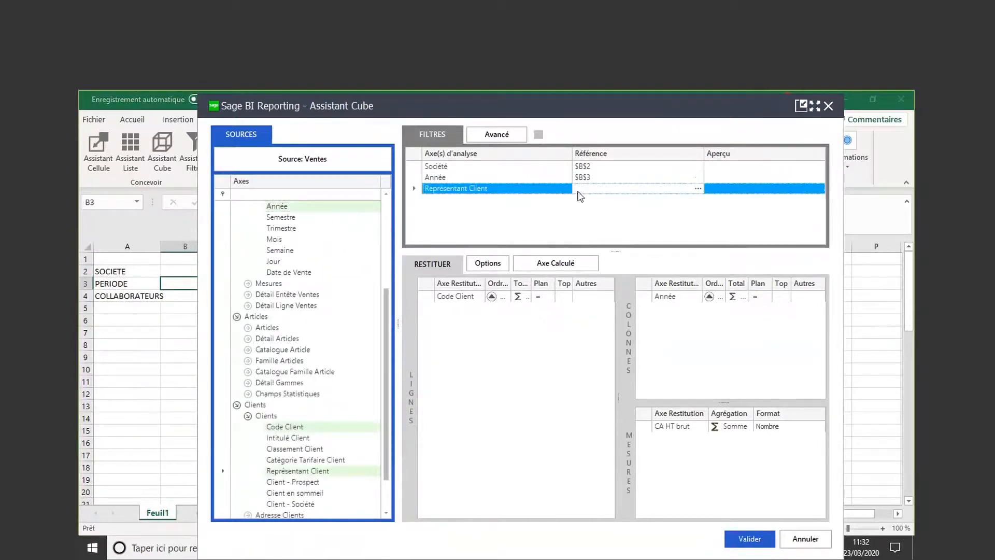
click(755, 533)
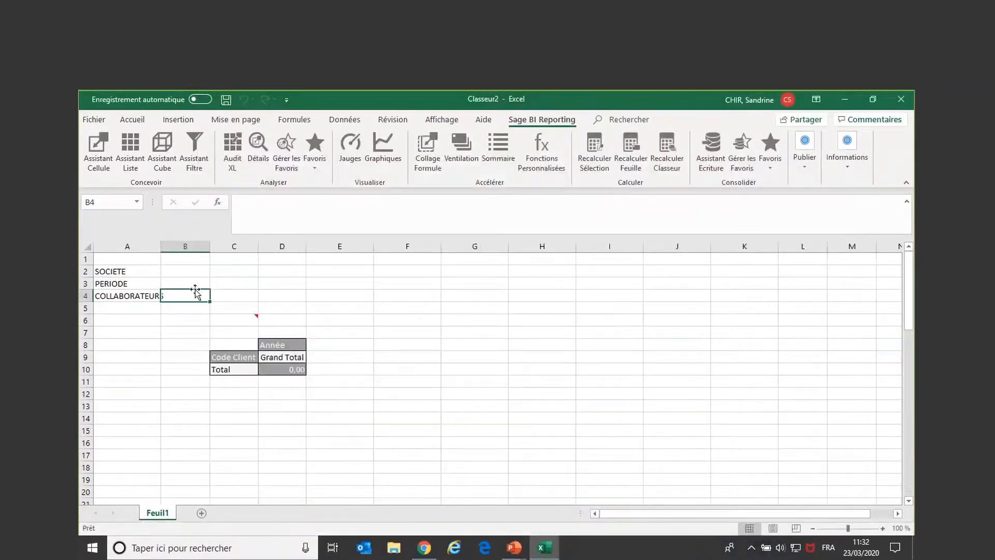
Set the SOCIETE filter in B2 to Bijou SA and the PERIODE filter in B3 to 2020
click(182, 271)
double_click(182, 271)
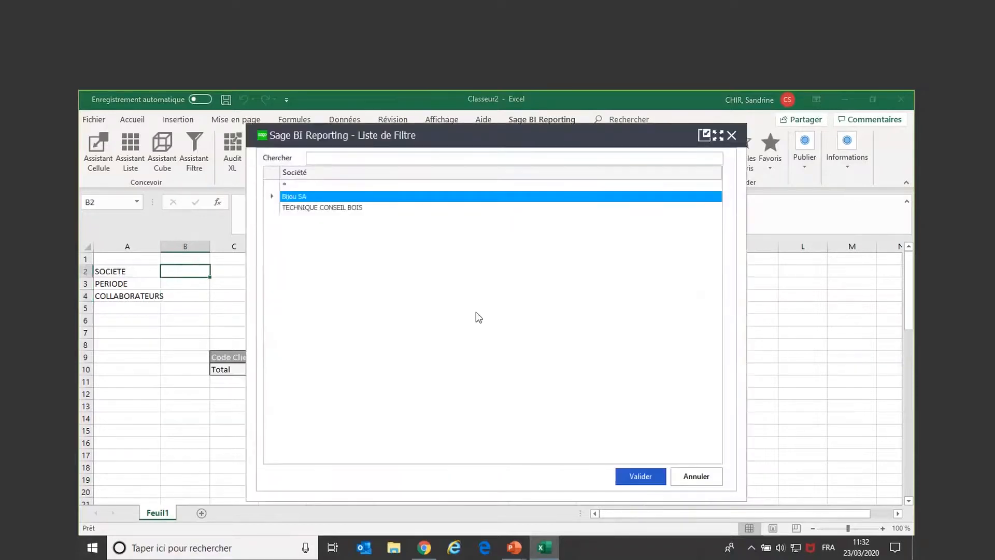
click(641, 474)
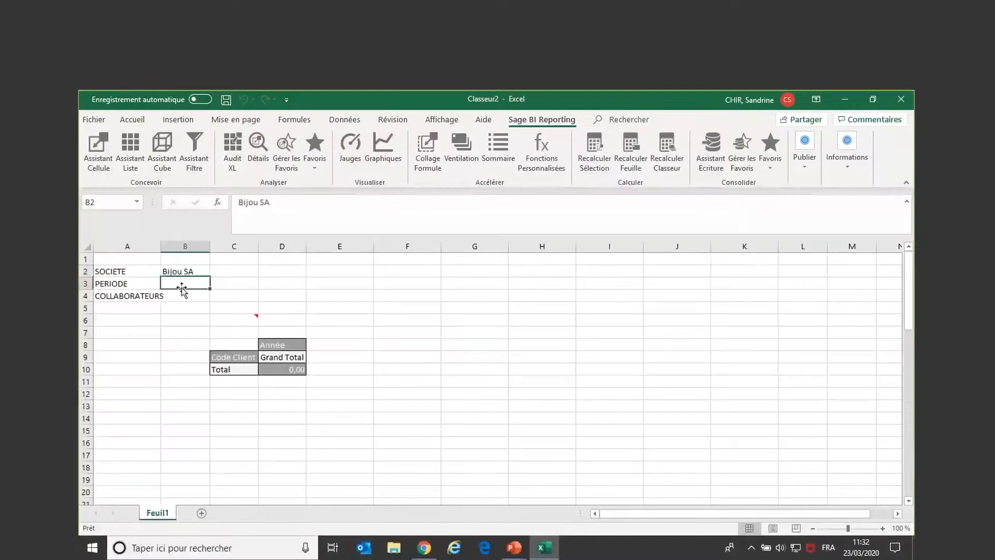
double_click(183, 285)
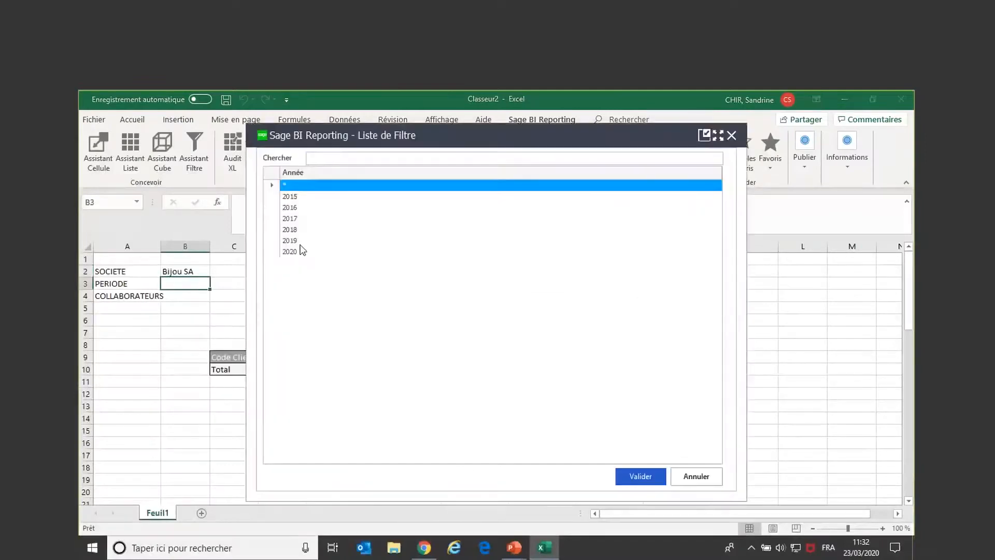
click(290, 240)
click(290, 252)
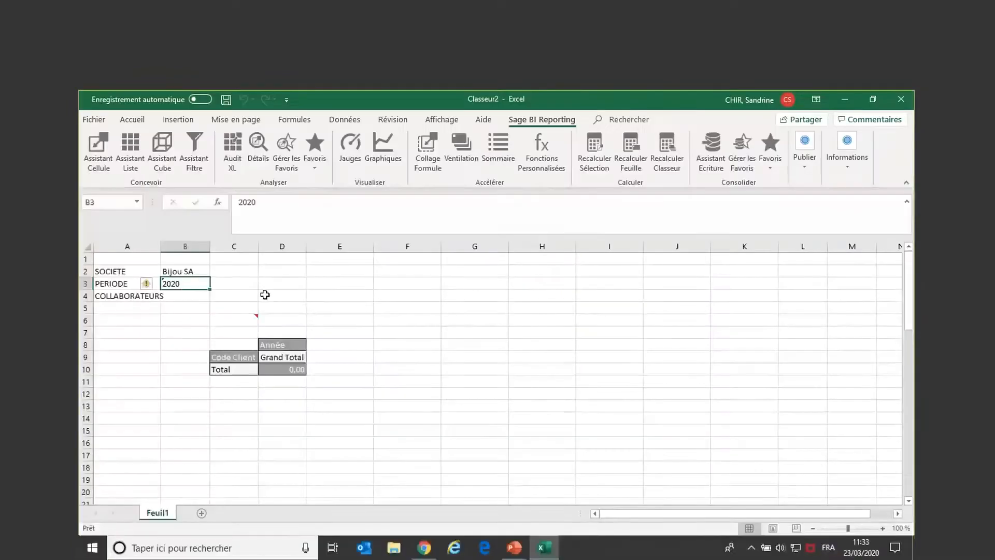
Set the COLLABORATEURS filter in B4 to the first two, the seventh to thirteenth and the last two named sales representatives
double_click(184, 295)
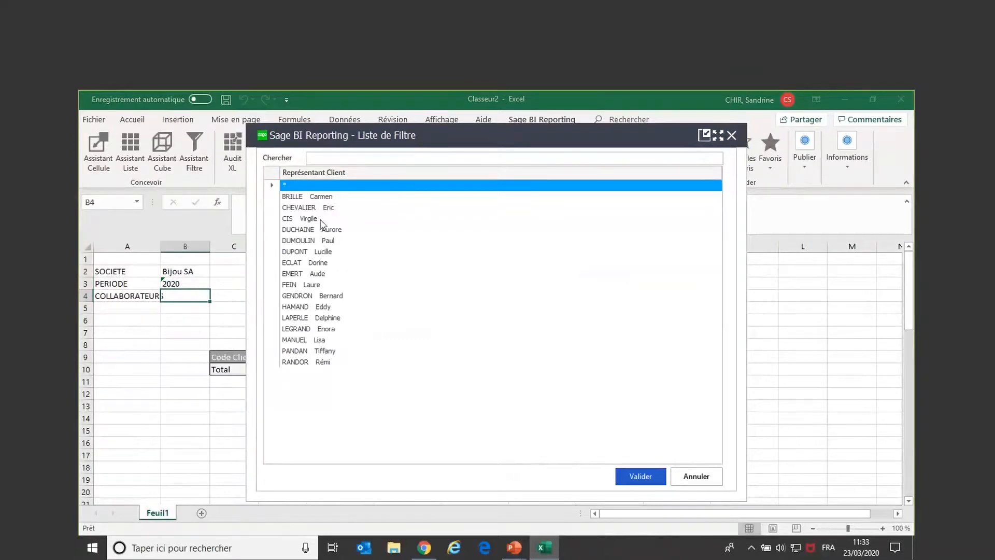
click(332, 198)
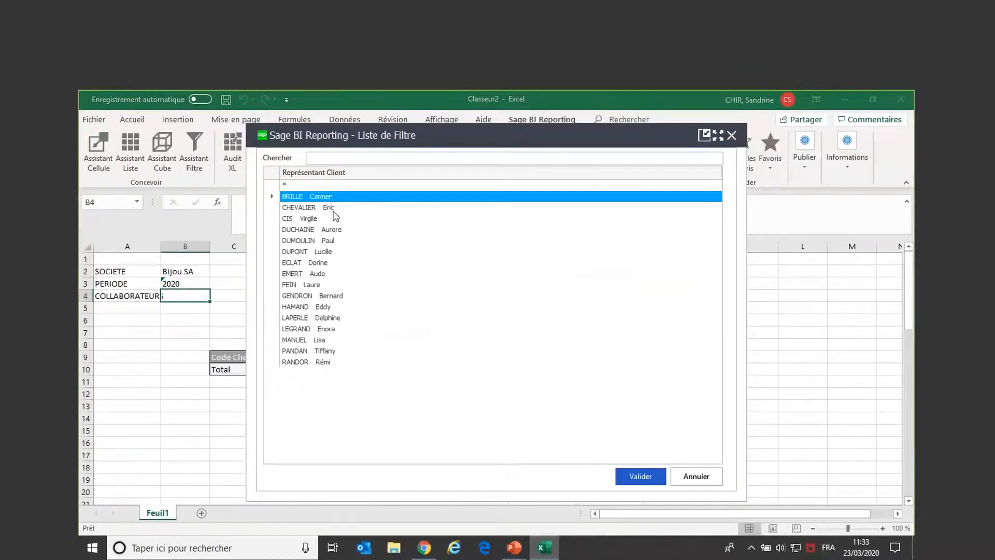
ctrl+click(328, 208)
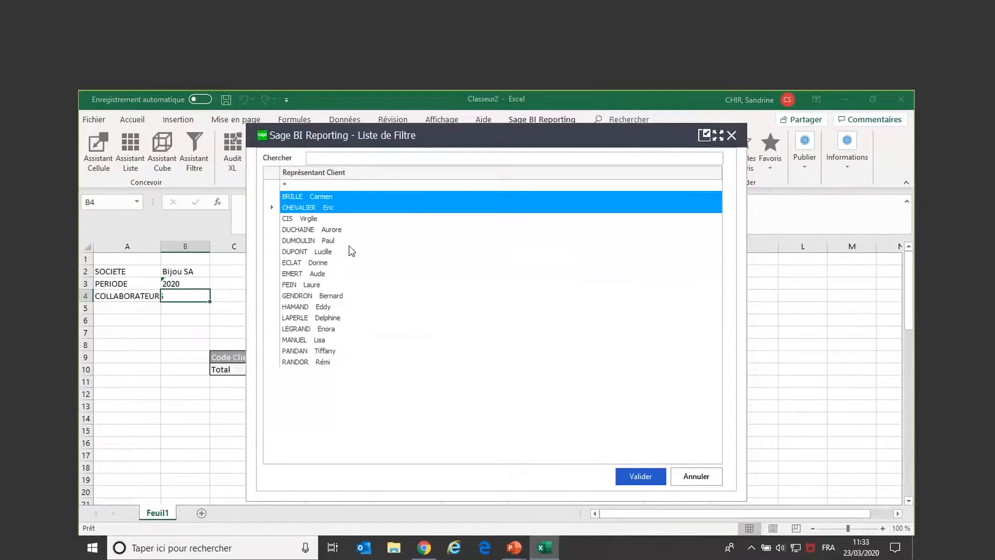
ctrl+click(321, 264)
mouse_move(321, 265)
mouse_down()
mouse_move(348, 326)
mouse_move(342, 318)
mouse_move(329, 365)
mouse_up()
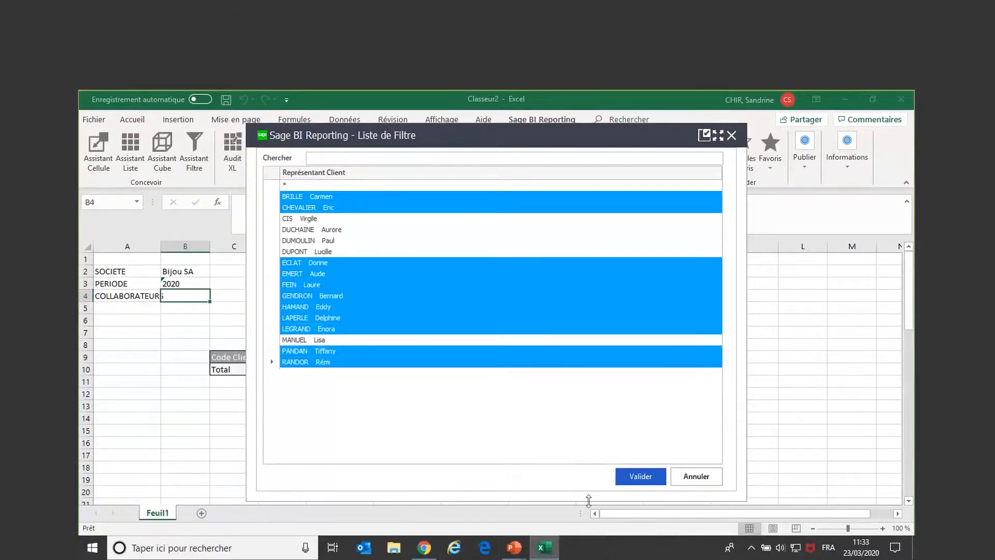
click(640, 476)
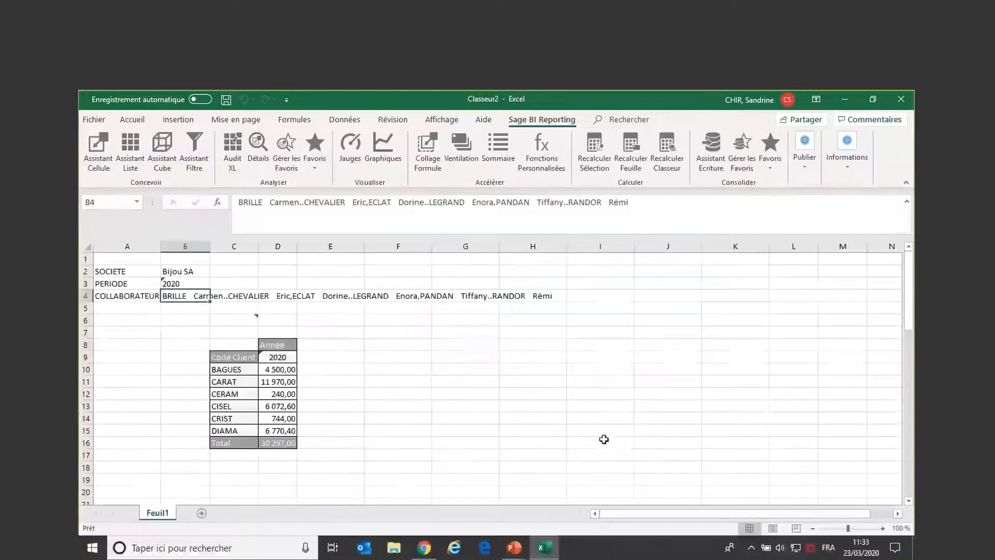
Apply the first colour-scale conditional format to the CA HT brut measure of the cube in C6 and validate it
click(240, 318)
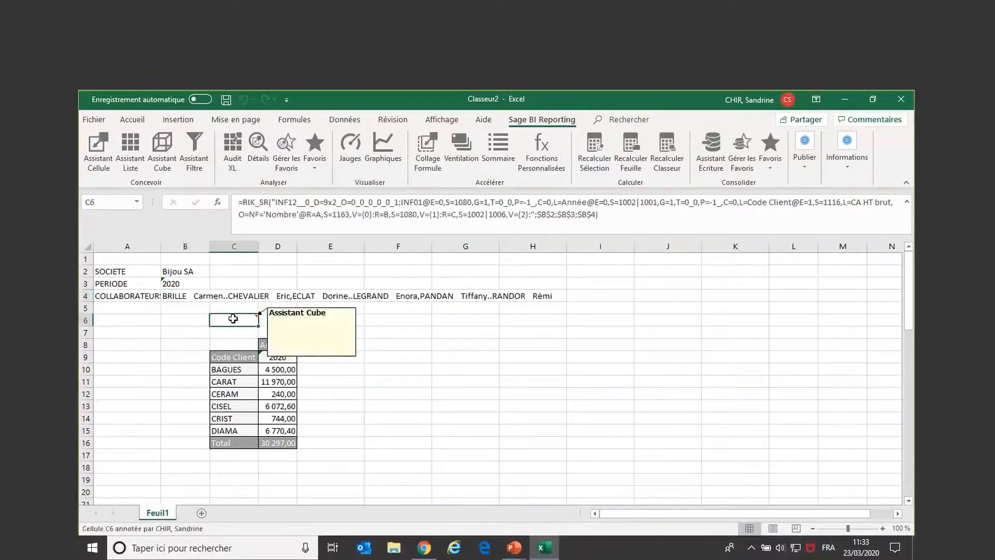
double_click(235, 321)
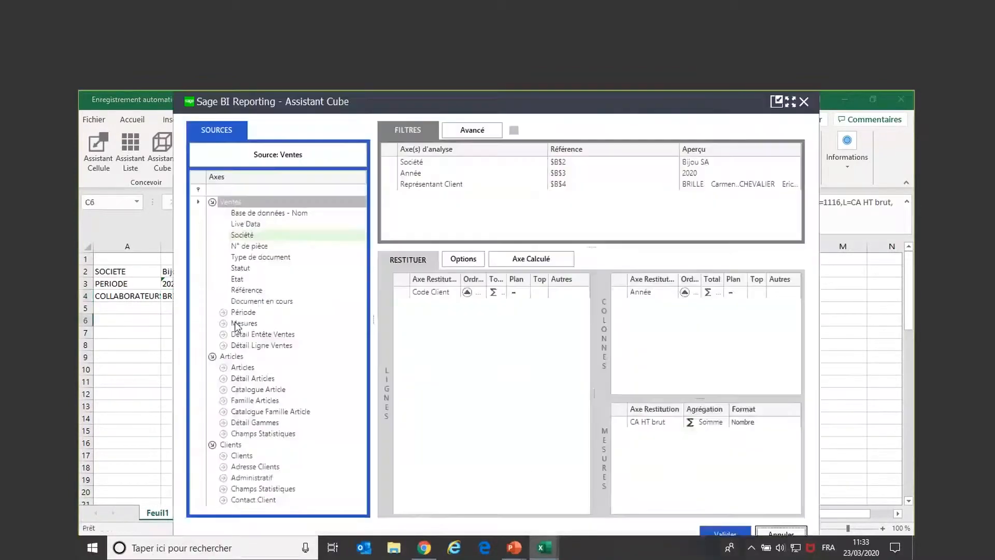
click(657, 423)
right_click(658, 423)
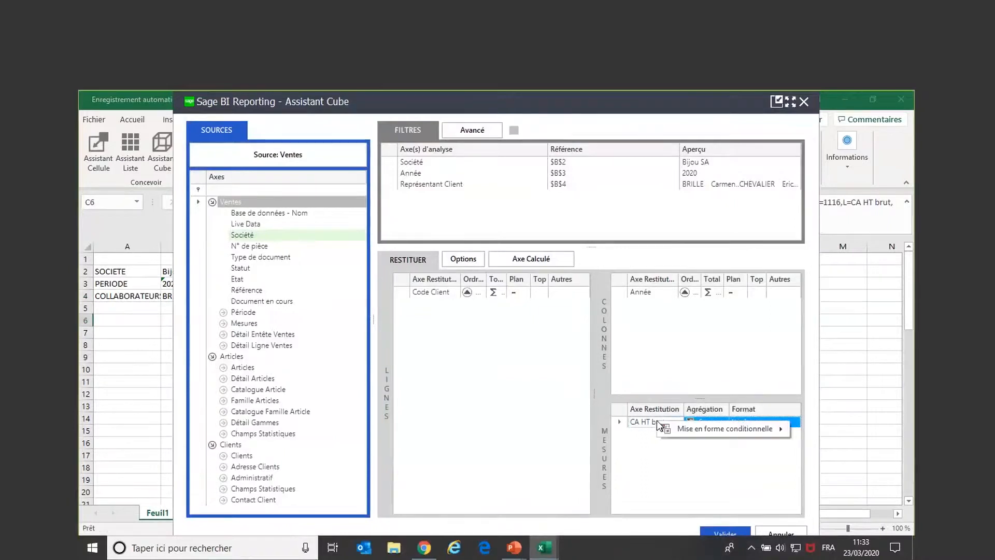
mouse_move(674, 428)
mouse_move(528, 471)
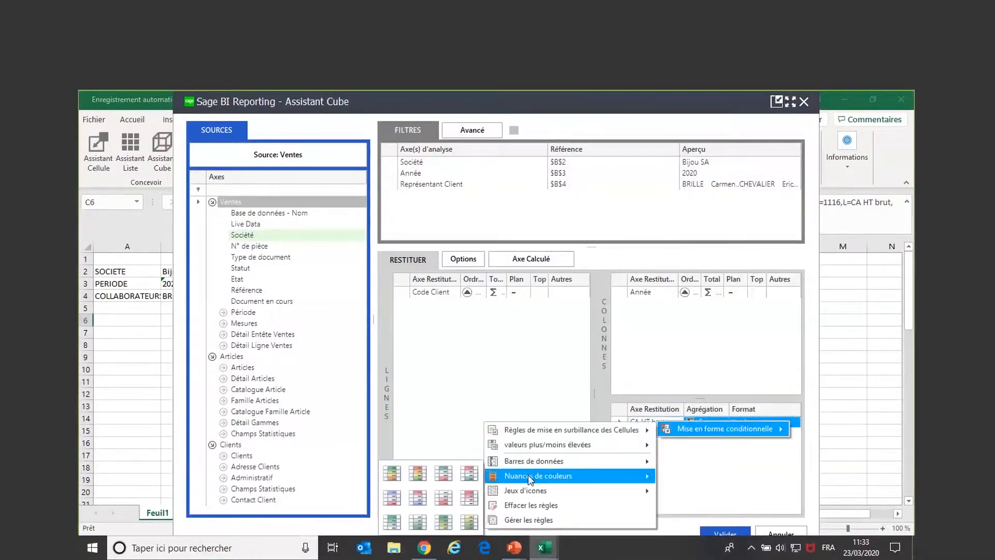
click(392, 474)
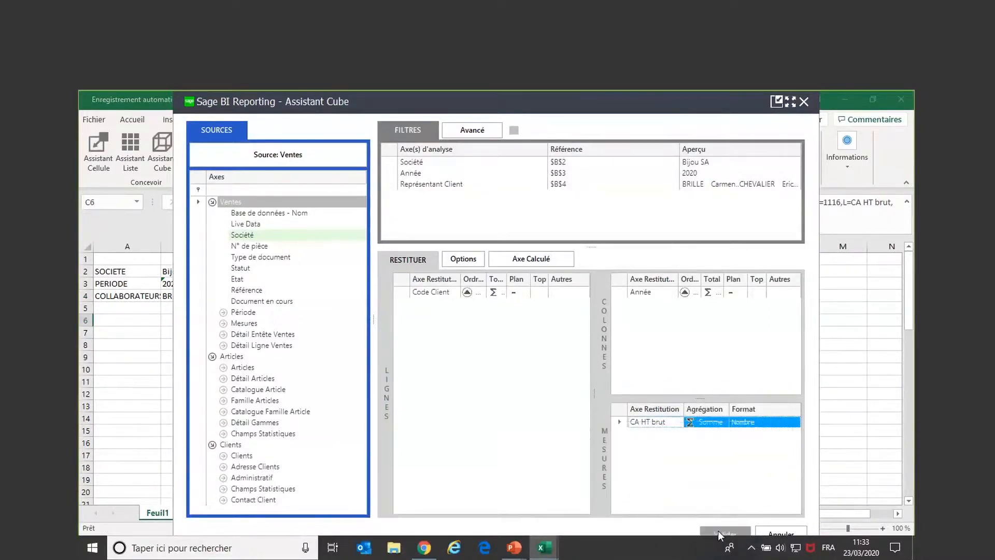
click(717, 530)
Use Ventilation on the COLLABORATEURS filter in B4 to generate one sheet per representative, review these sheets and return to Feuil1
click(182, 296)
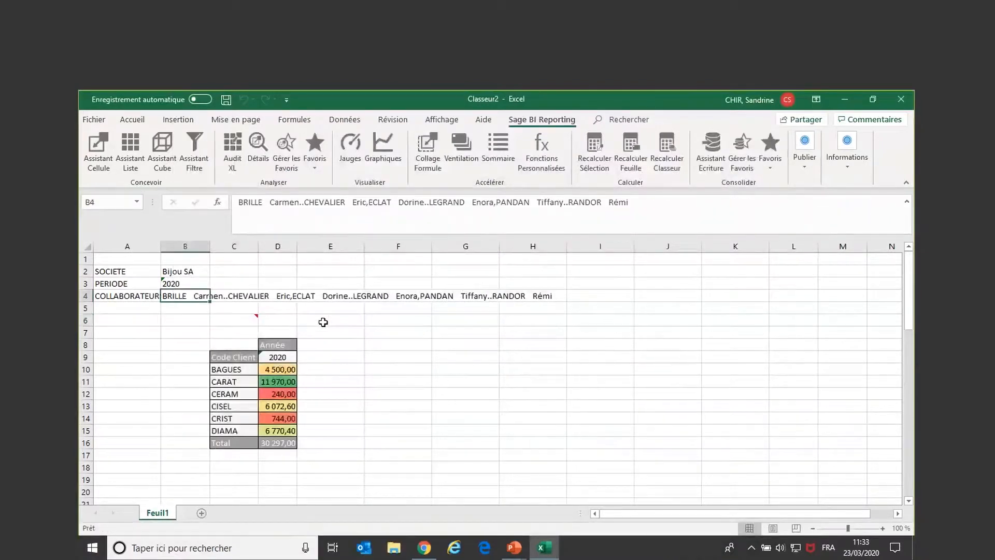
click(461, 150)
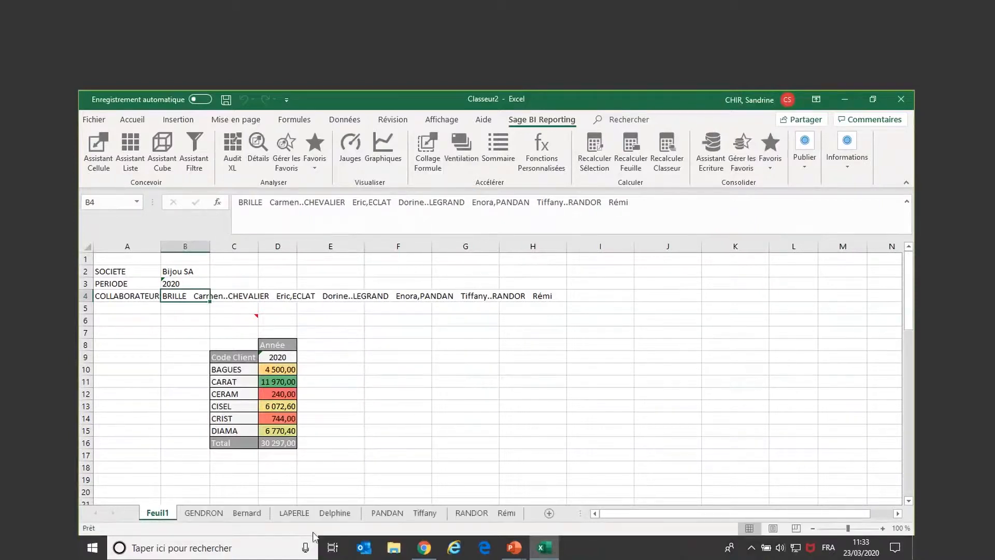
click(244, 514)
click(303, 514)
click(381, 514)
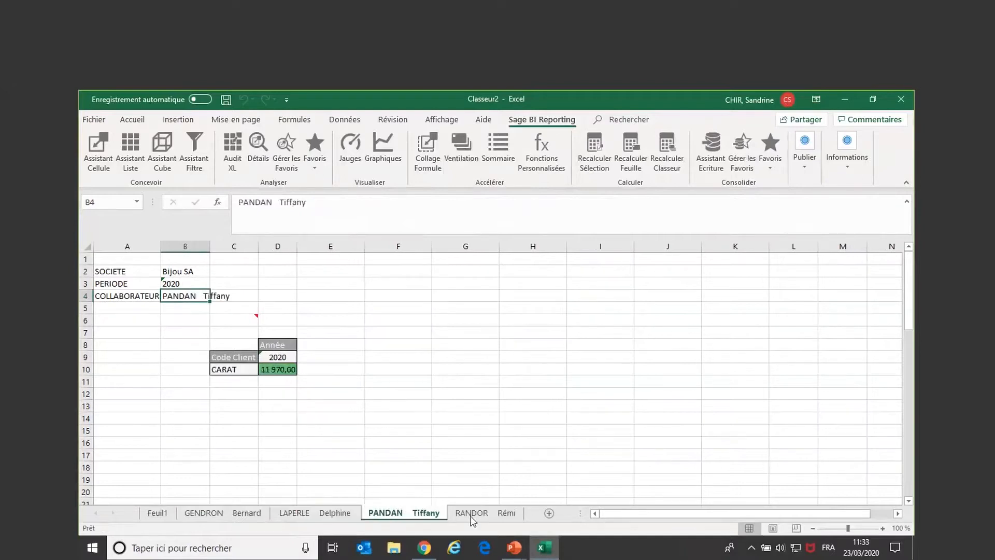
click(478, 515)
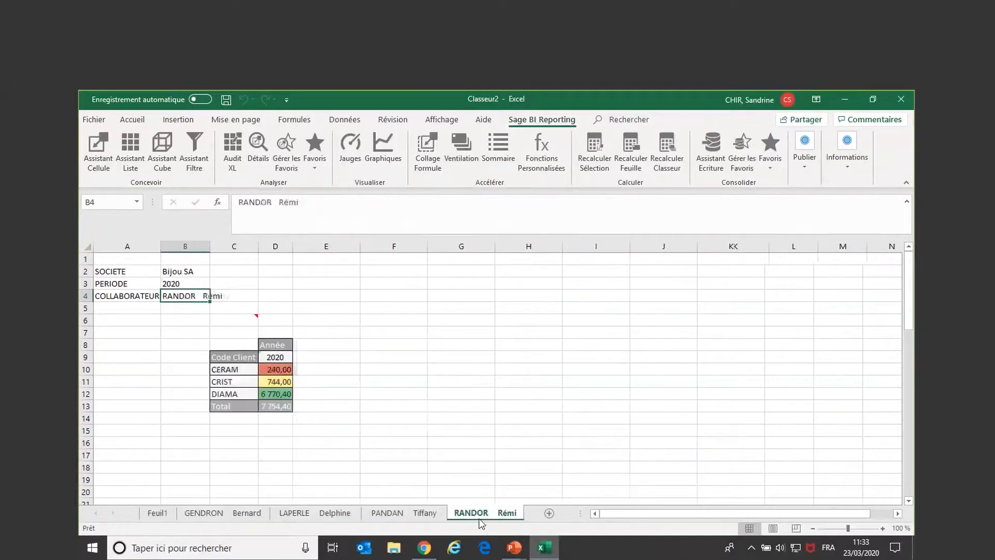
click(153, 514)
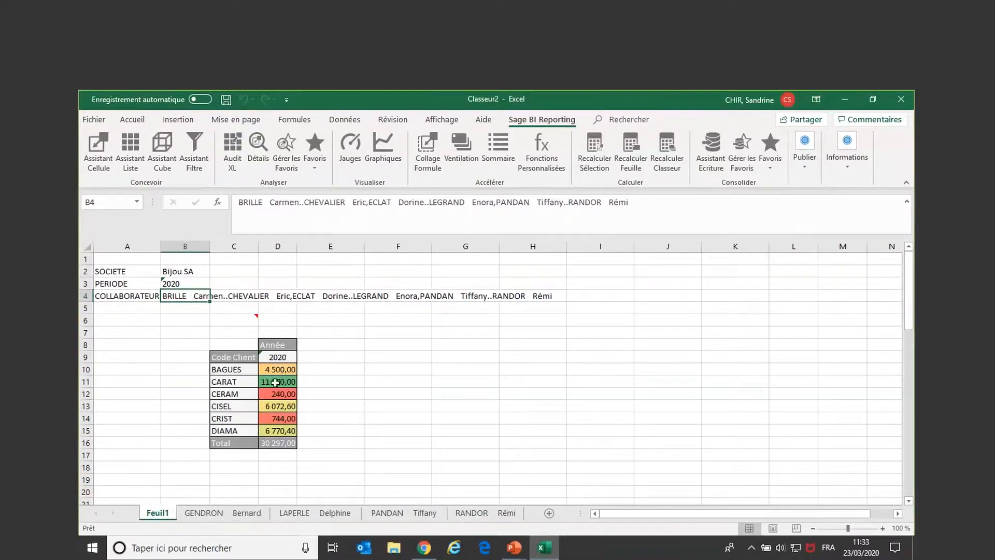
Set the PERIODE filter in B3 to 2019
click(274, 369)
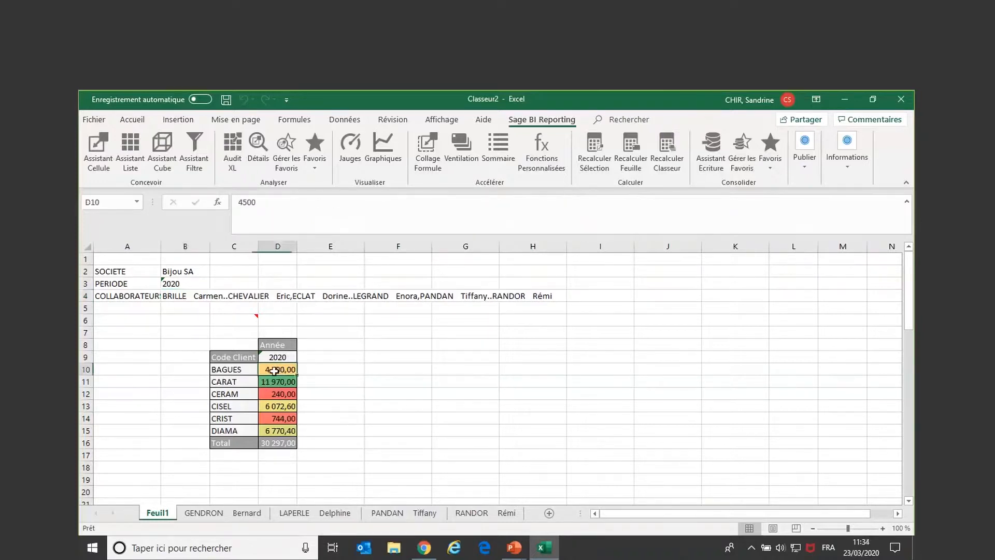
double_click(185, 284)
click(299, 241)
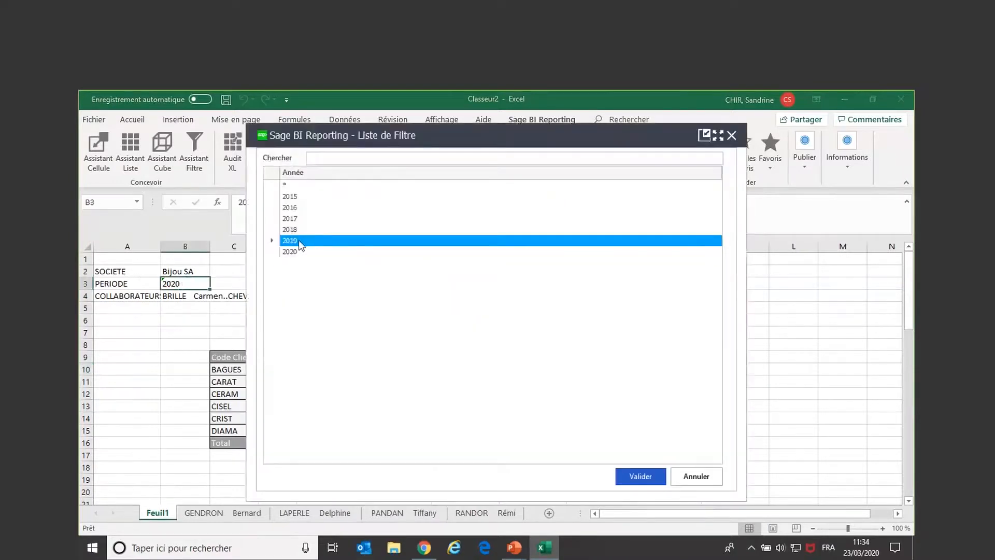
click(635, 473)
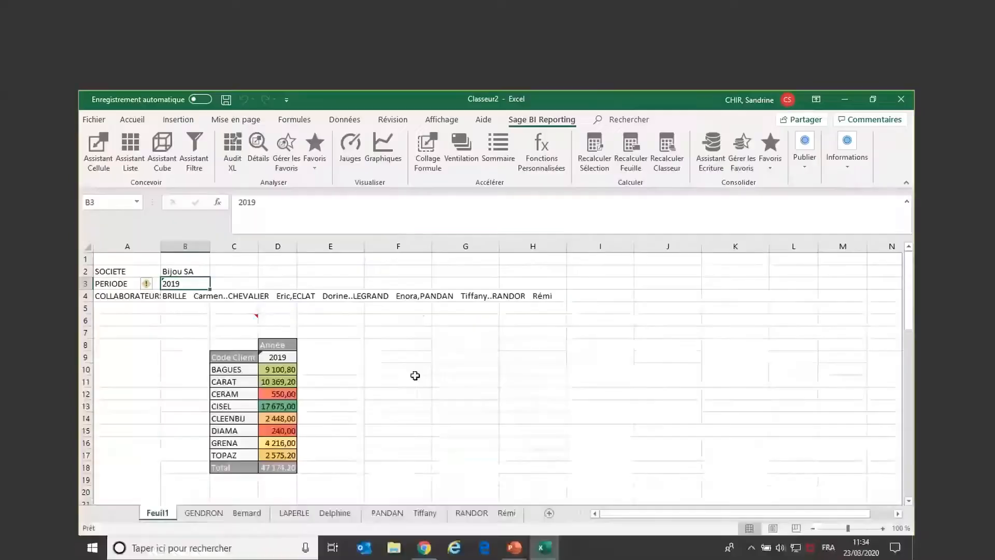
Start a detail analysis of the BAGUES 2019 amount with Référence Article as the row axis
click(276, 372)
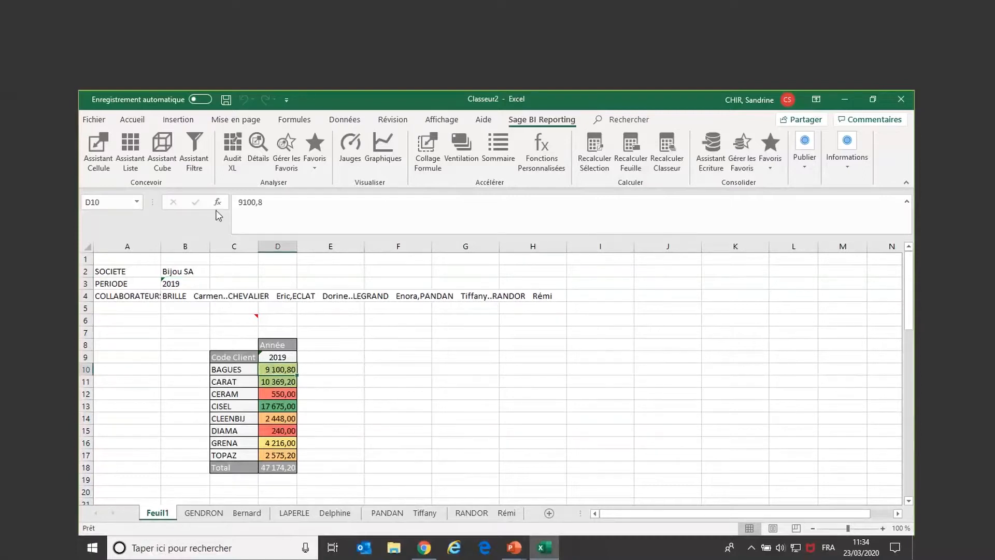
click(257, 156)
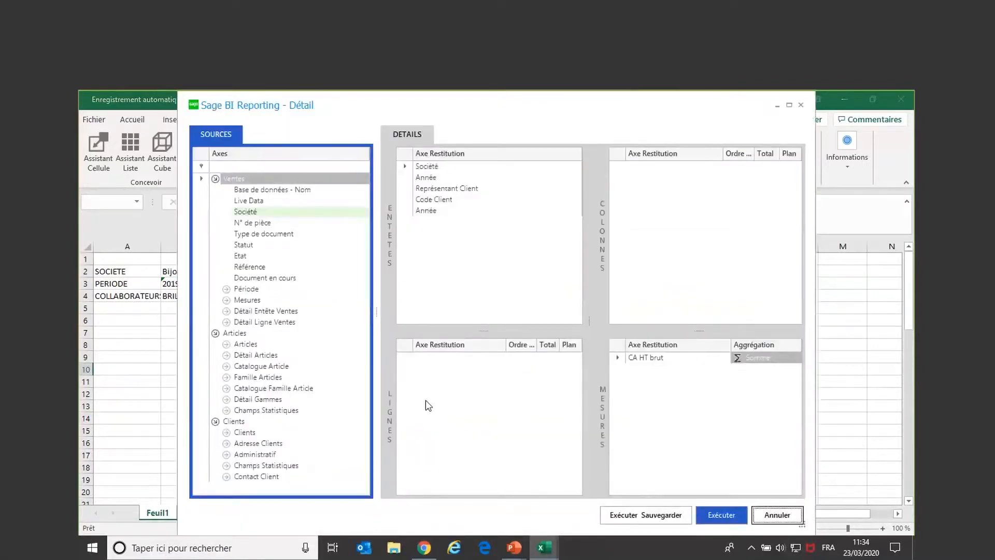
click(226, 345)
click(266, 357)
drag(267, 358, 433, 363)
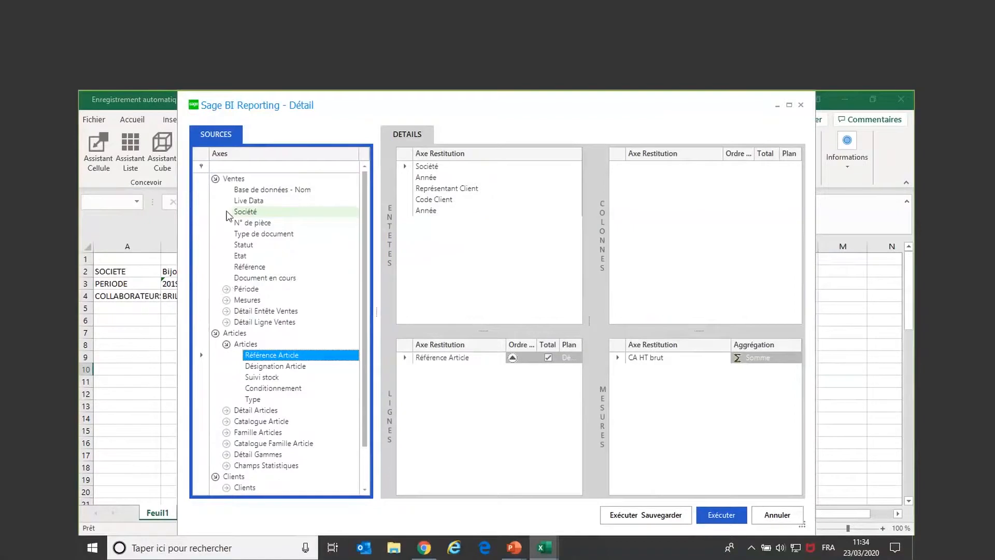
Find the Mois axis by filtering the sources on MOI and add it to the detail's columns
click(229, 166)
text(MOI)
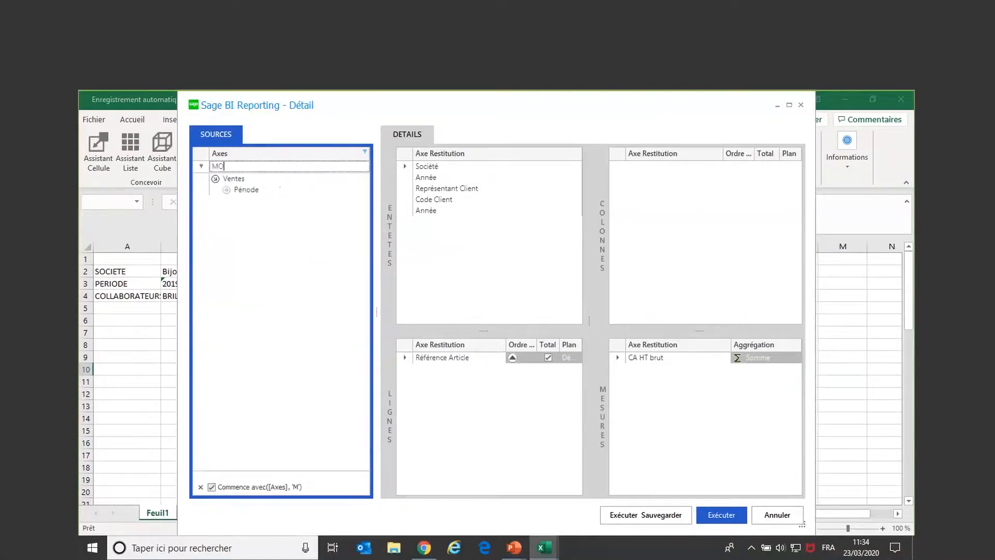
click(226, 190)
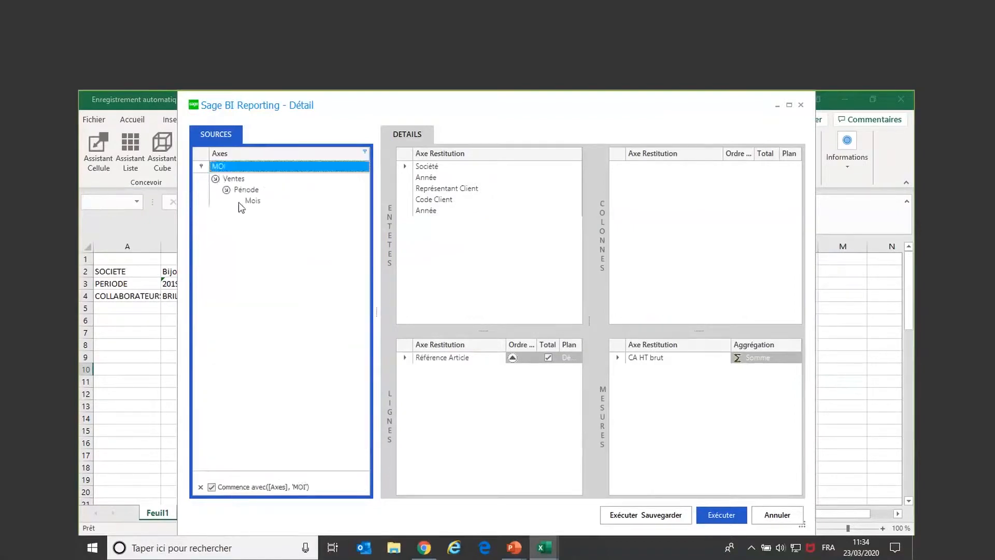
click(252, 201)
drag(254, 209, 656, 290)
drag(653, 219, 653, 219)
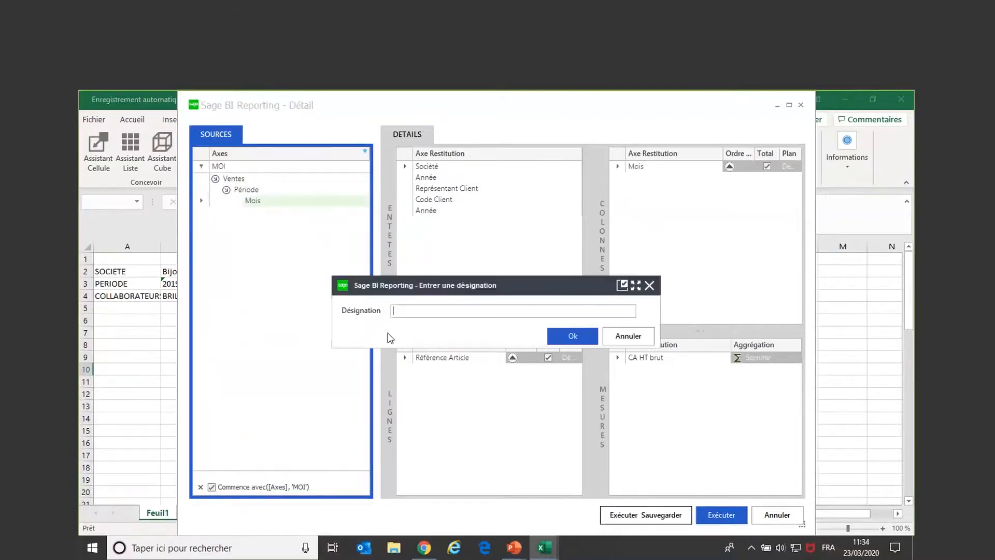
Save and run the detail with the designation "détails par art/mois", then close its result
text(détails par at/mois)
click(433, 311)
key(Delete)
text(n)
click(563, 334)
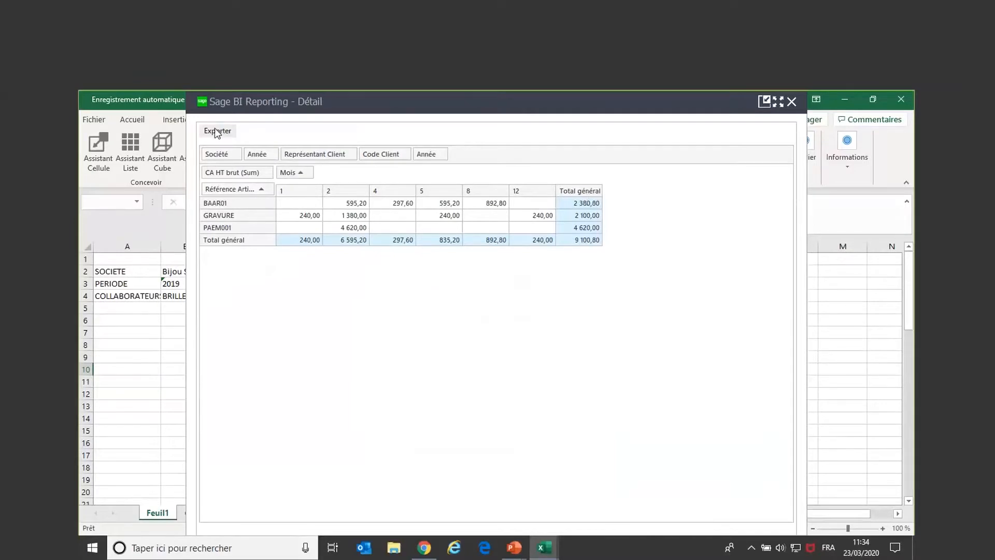
click(791, 102)
Run the saved favourite "détails par art/mois" on the CISEL 2019 amount
click(278, 407)
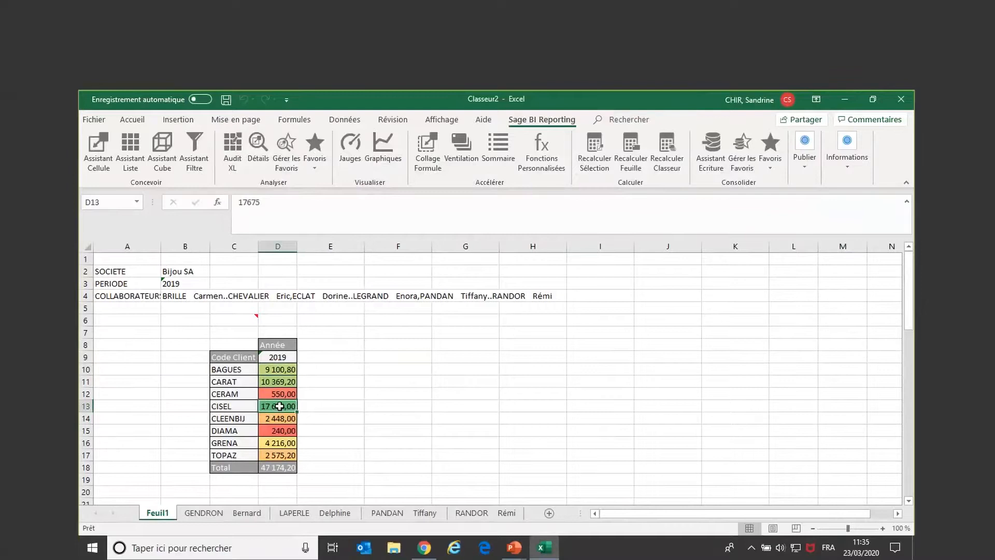
click(315, 167)
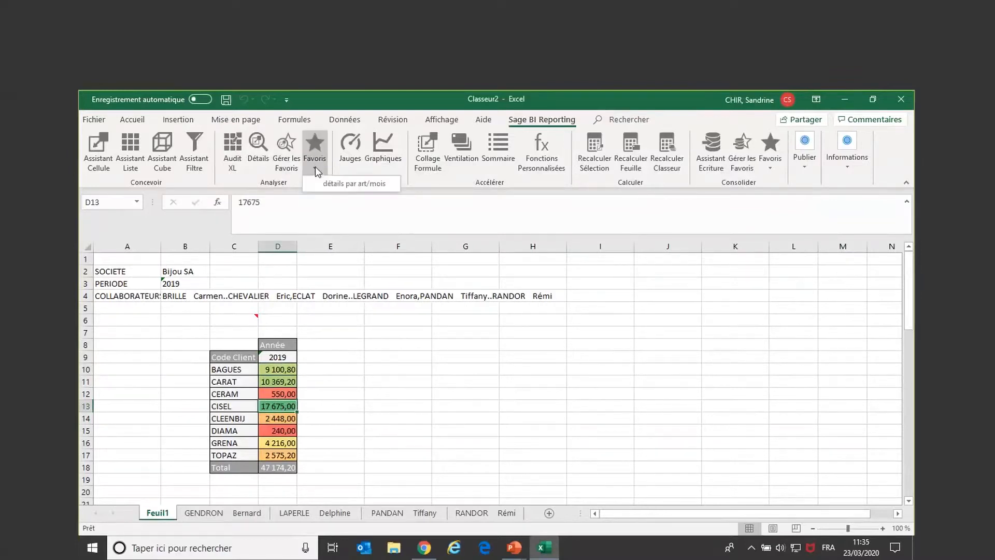
click(339, 184)
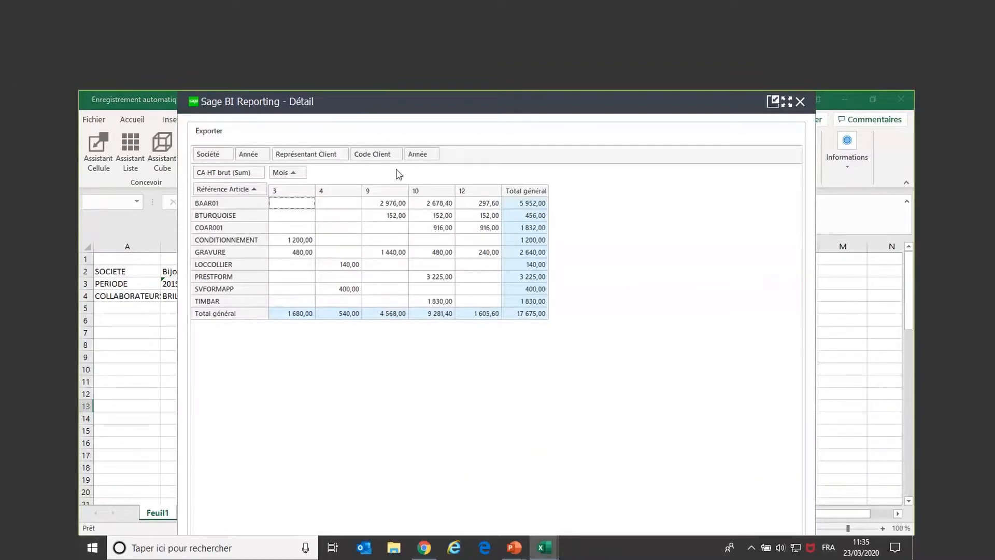
Try the last Année field beside Mois in the detail's columns, return it to the header fields and close the detail
drag(425, 156, 335, 177)
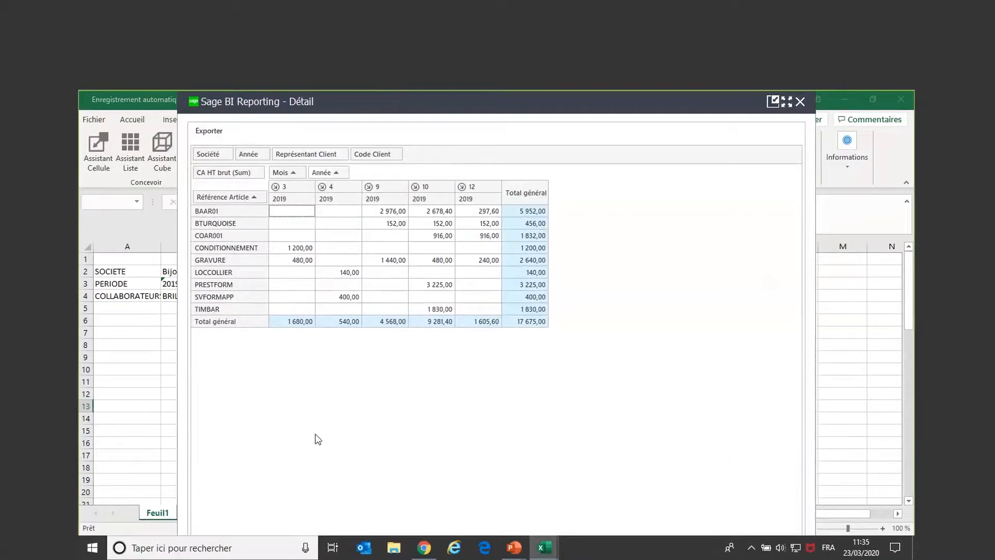
drag(335, 173, 432, 155)
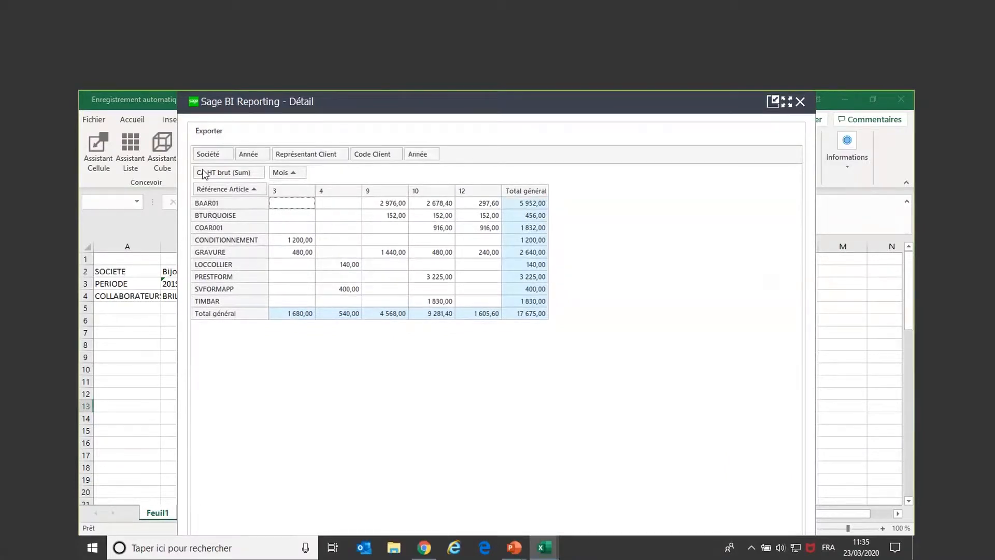
click(800, 101)
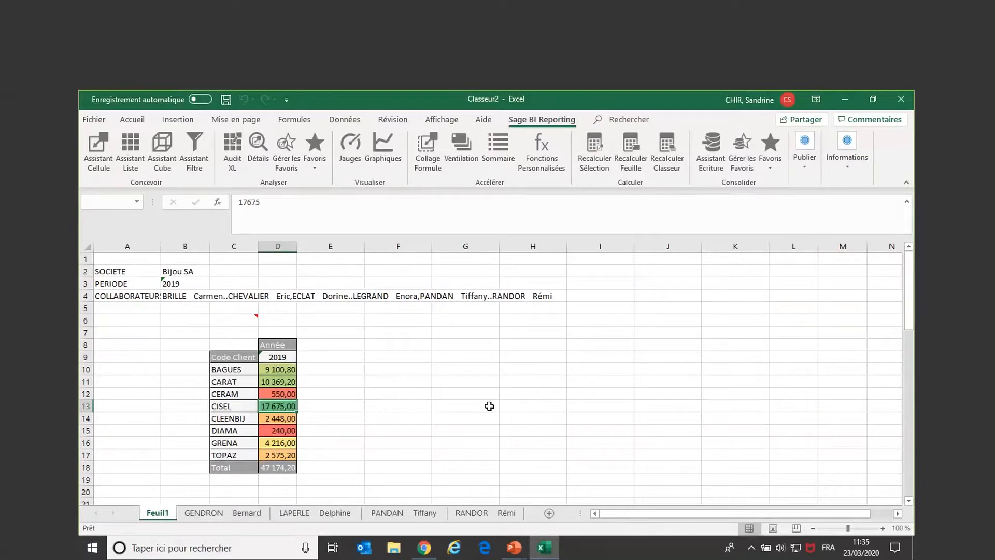
Switch to the running PowerPoint slide show on Sage BI Reporting
click(514, 547)
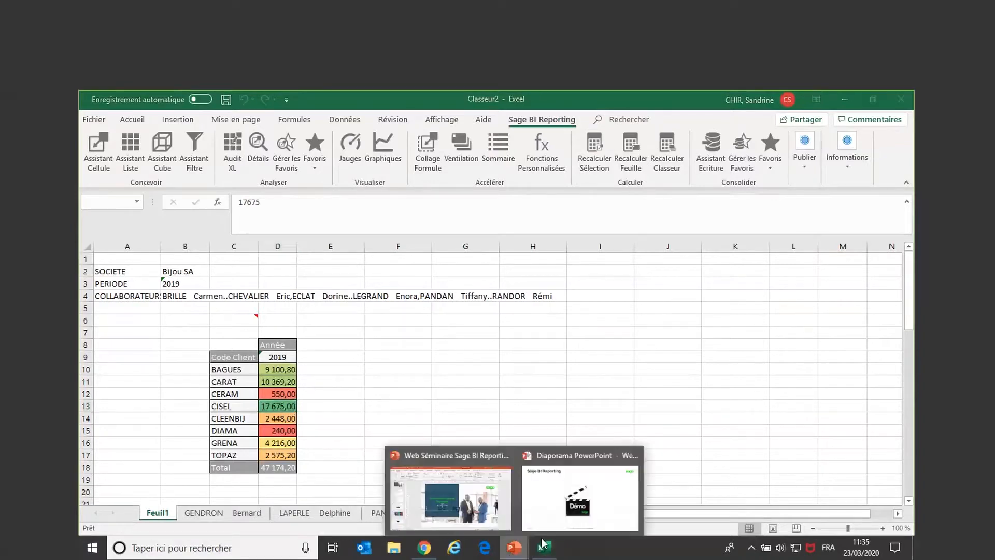
click(580, 498)
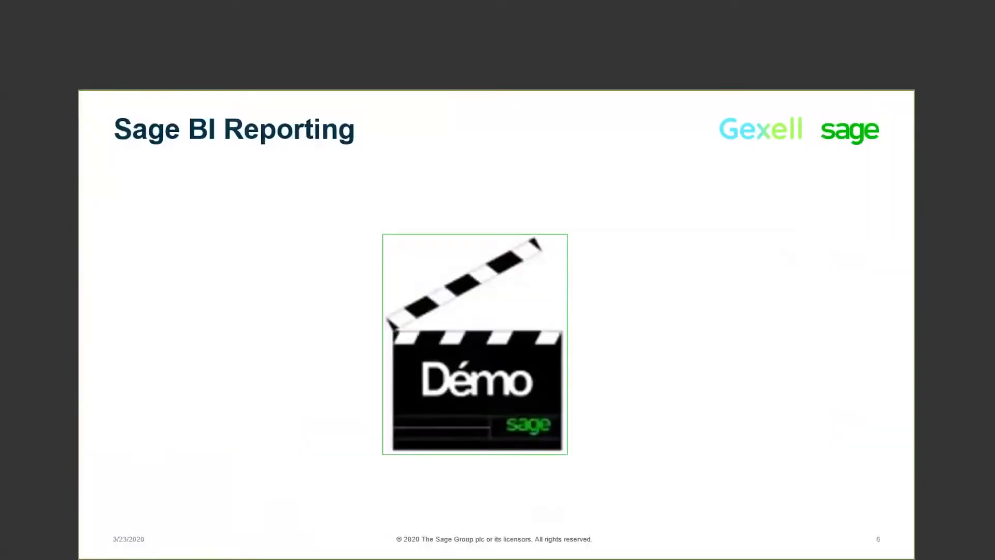